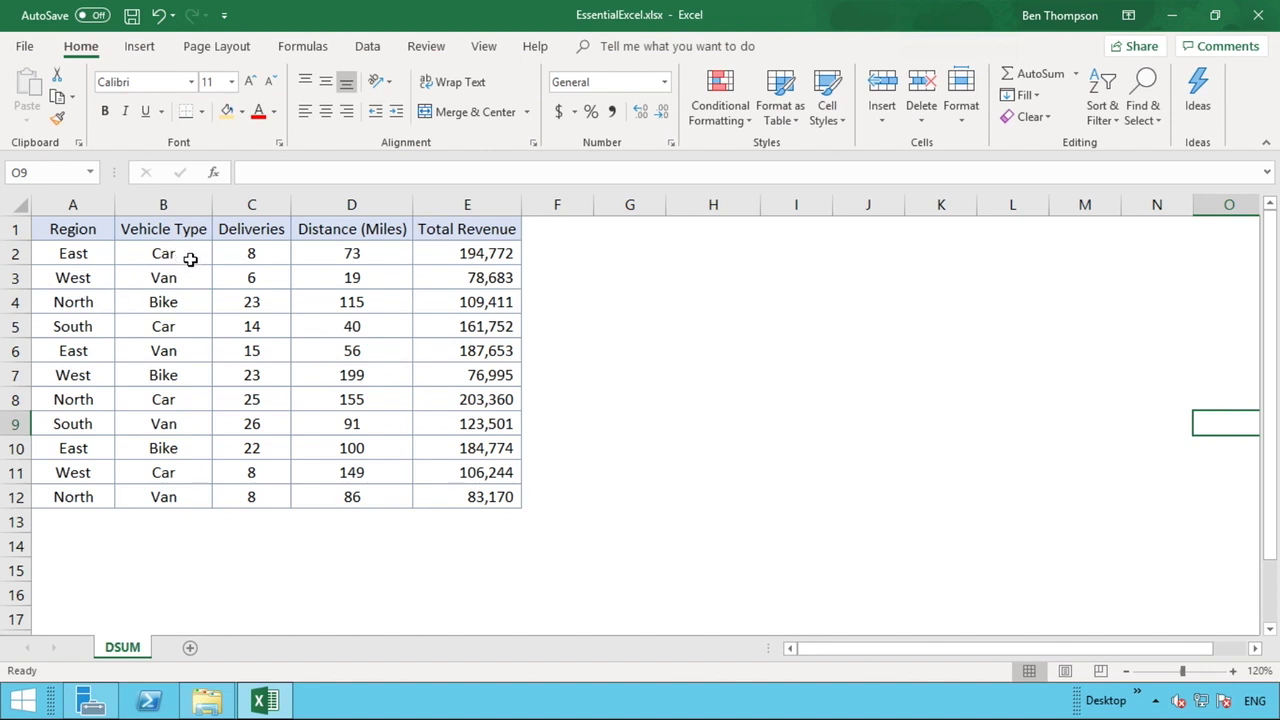
- Examine the delivery table in A1:E12, including its Deliveries, Distance and Total Revenue columns and the first record's row
left_click(278, 258)
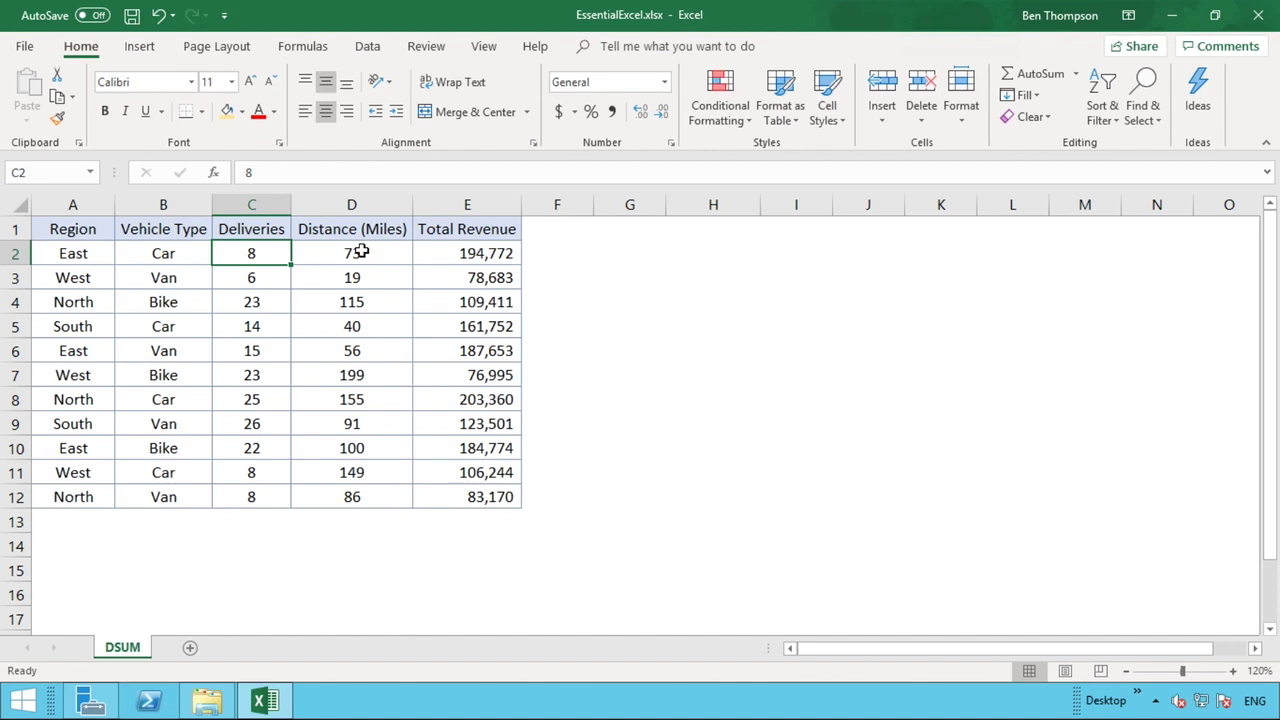
left_click(361, 253)
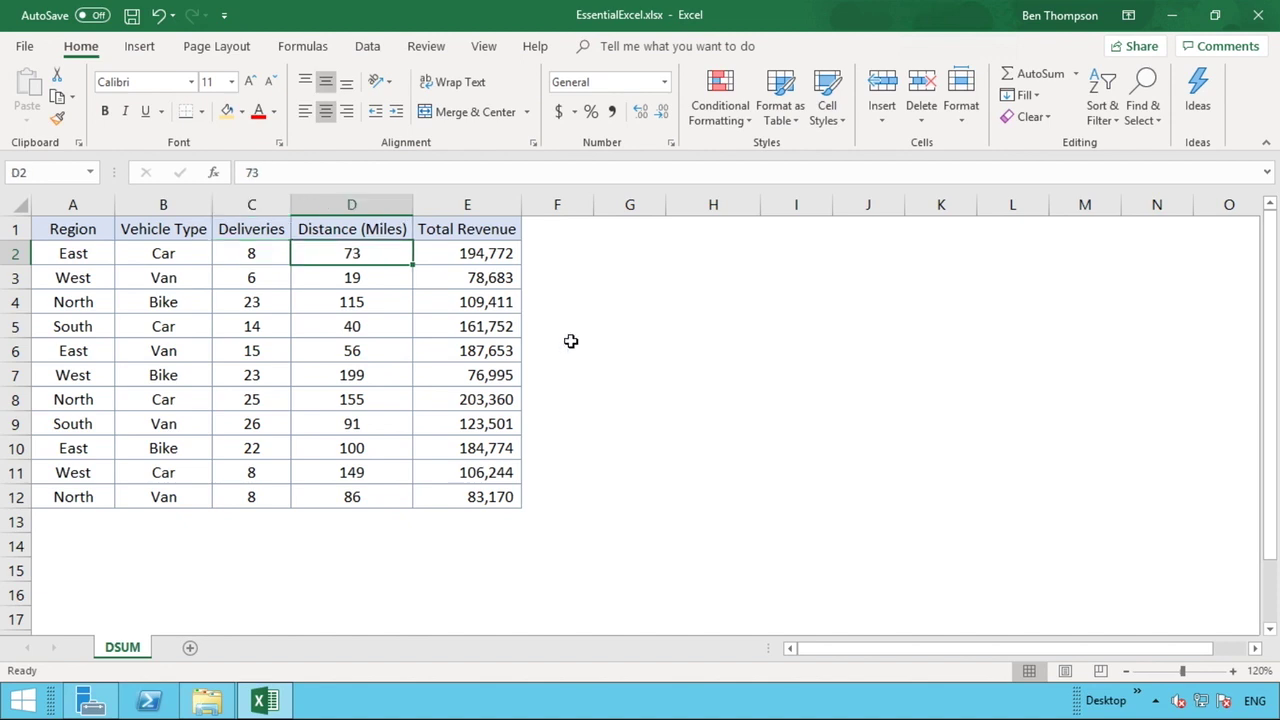
left_click(515, 256)
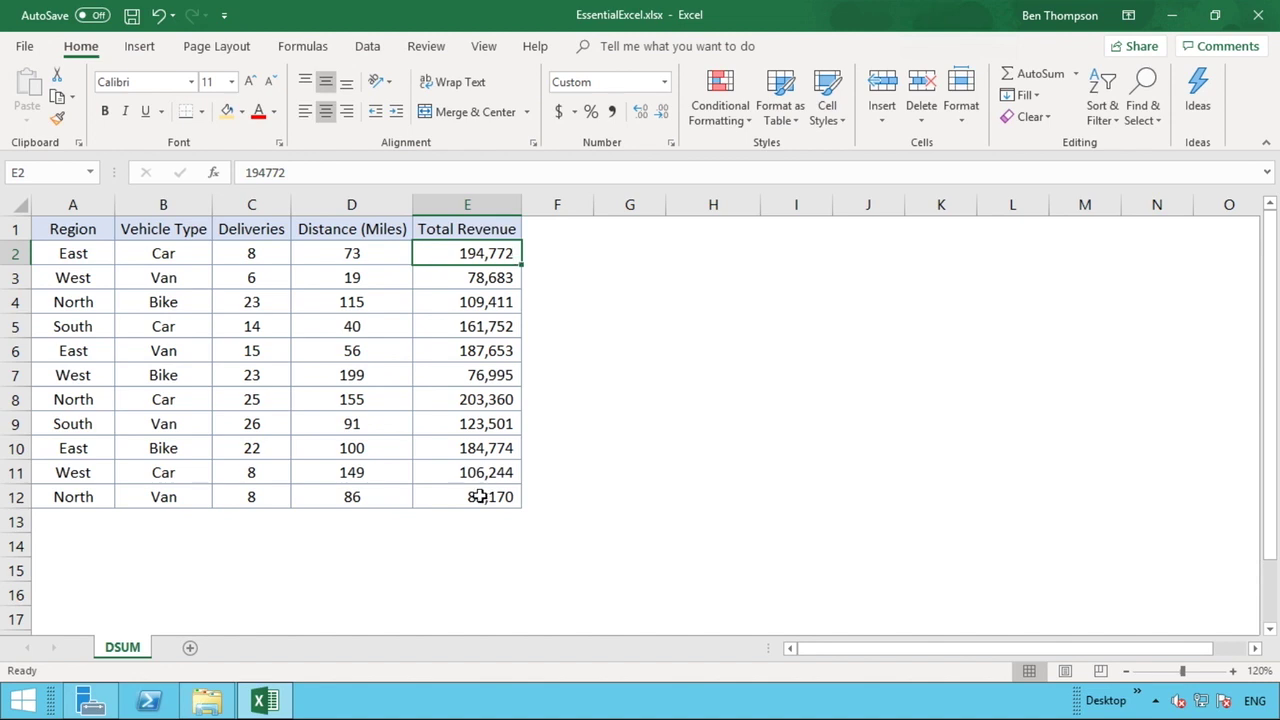
left_click_drag(482, 497, 486, 478)
left_click_drag(83, 229, 418, 503)
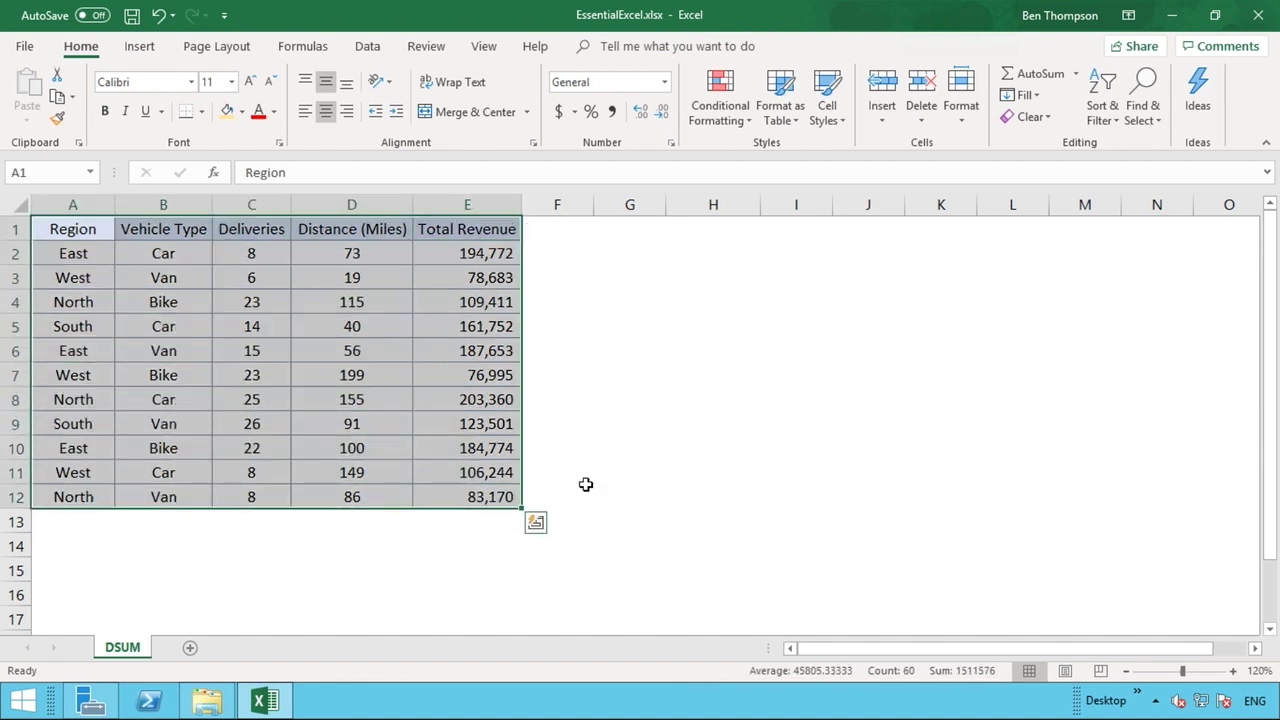
left_click(622, 472)
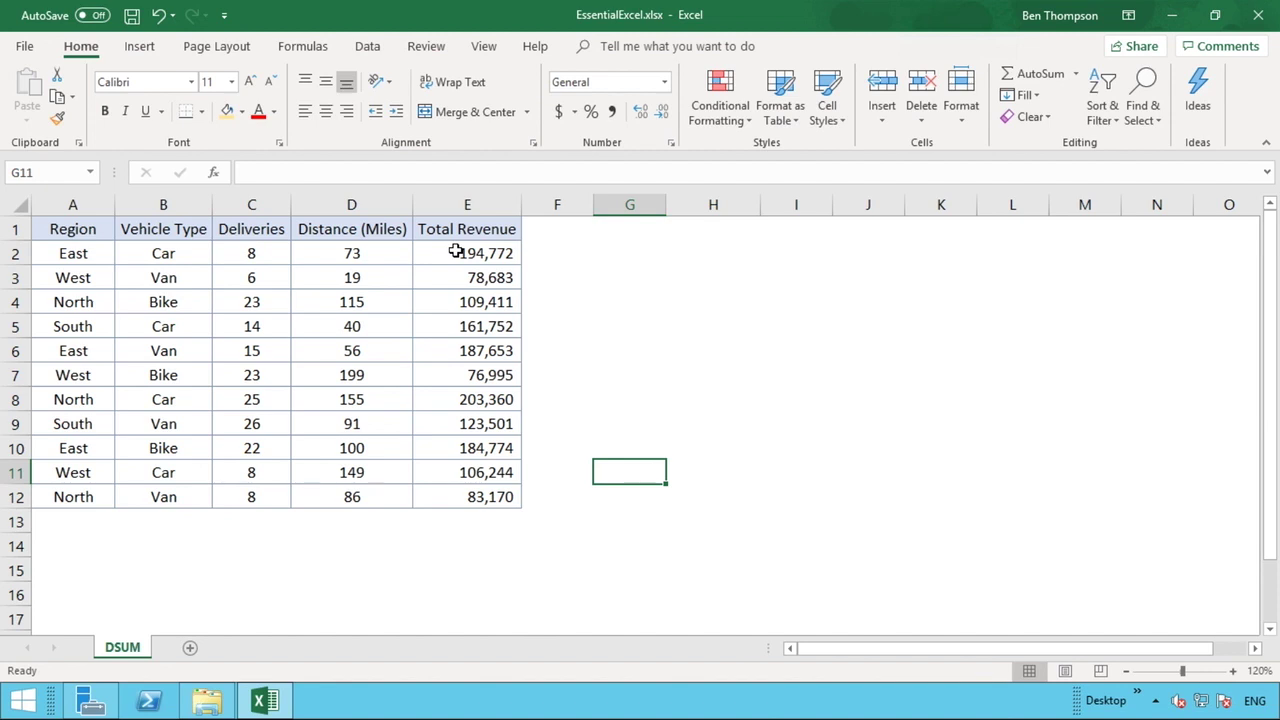
left_click(373, 201)
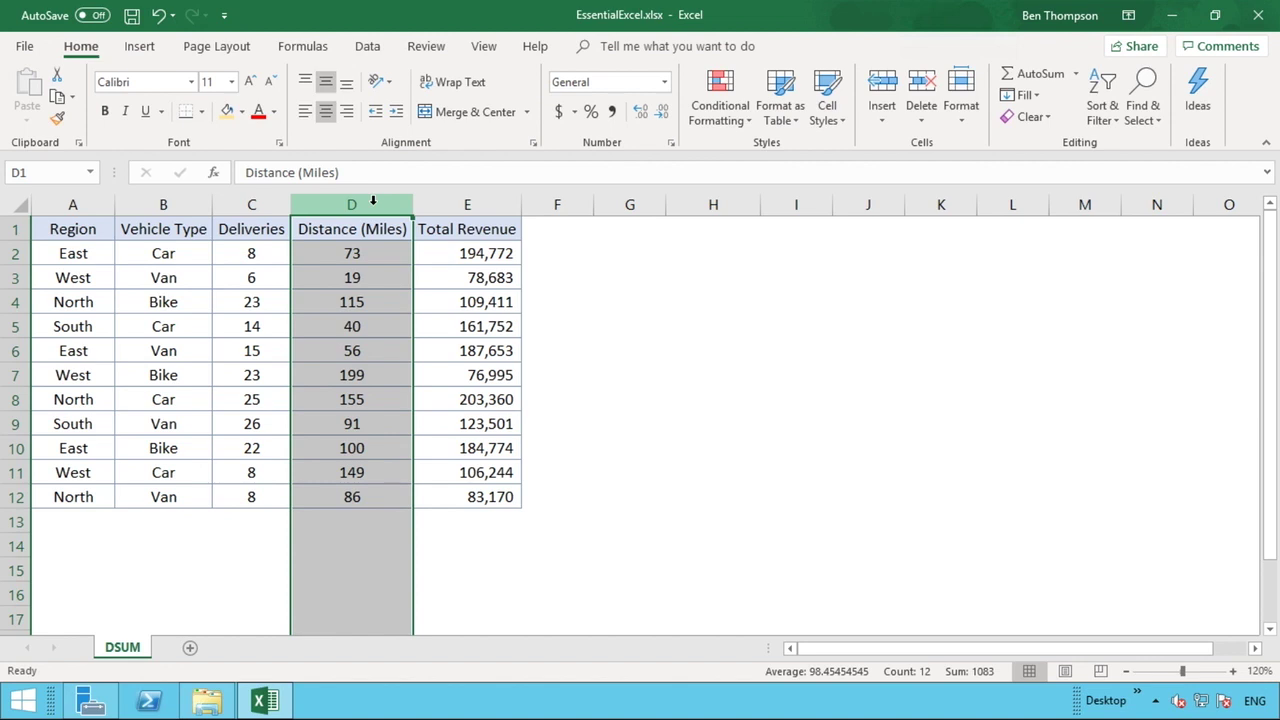
left_click(5, 253)
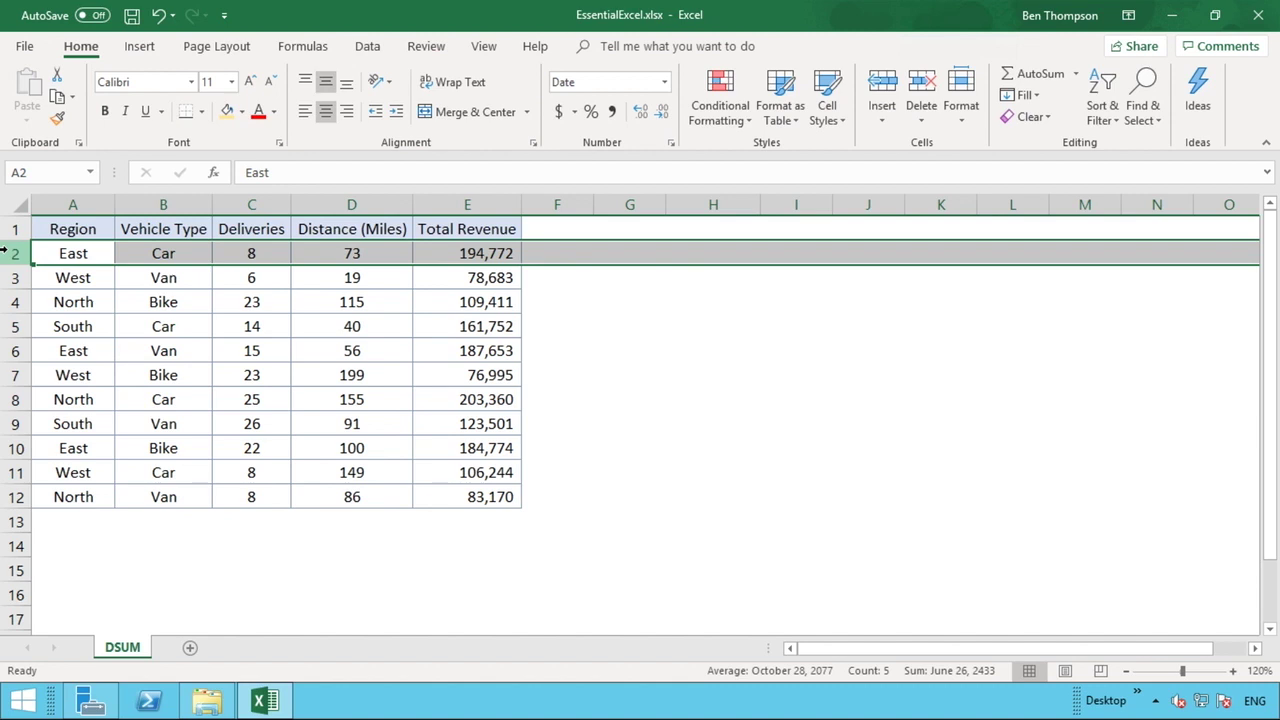
left_click(157, 204)
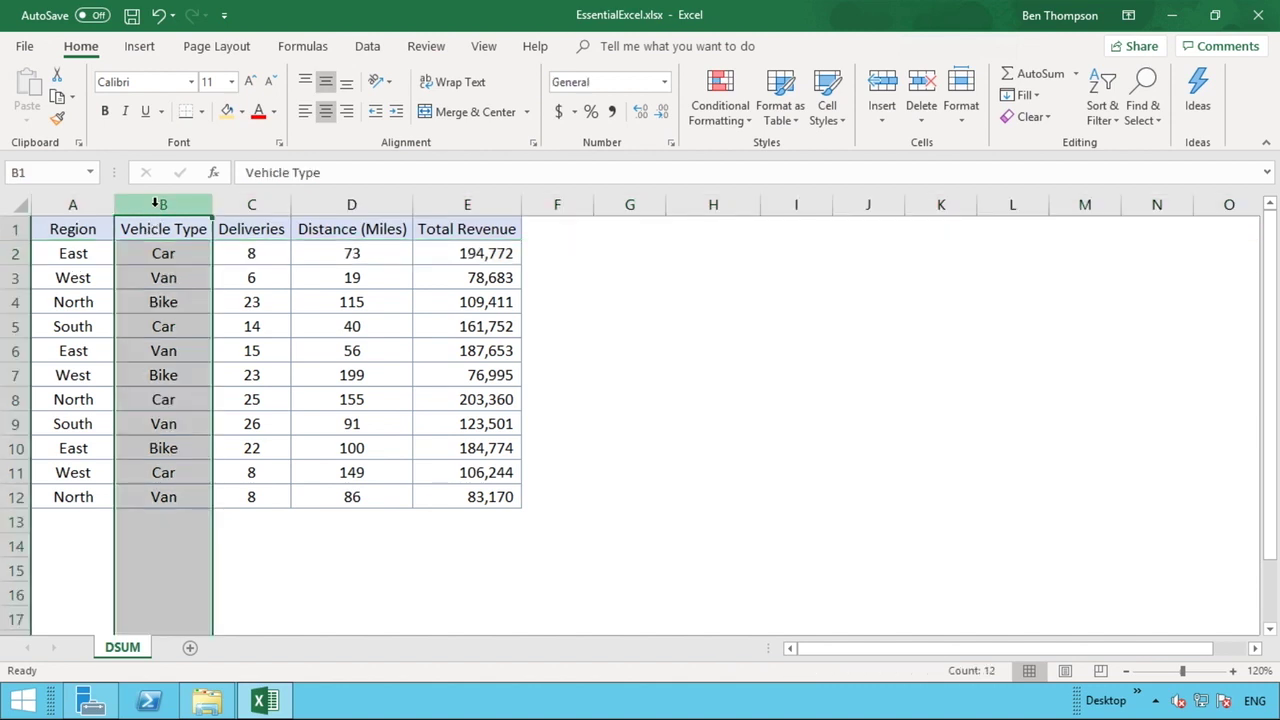
left_click(10, 254)
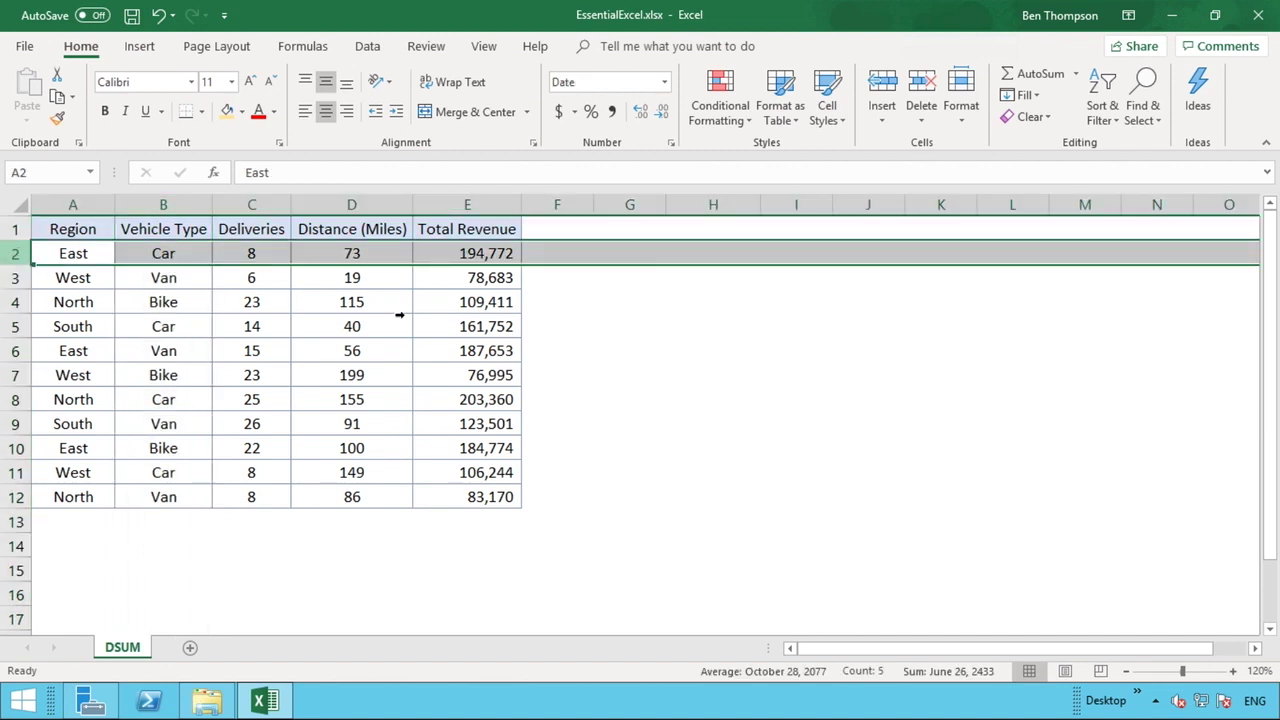
left_click(633, 369)
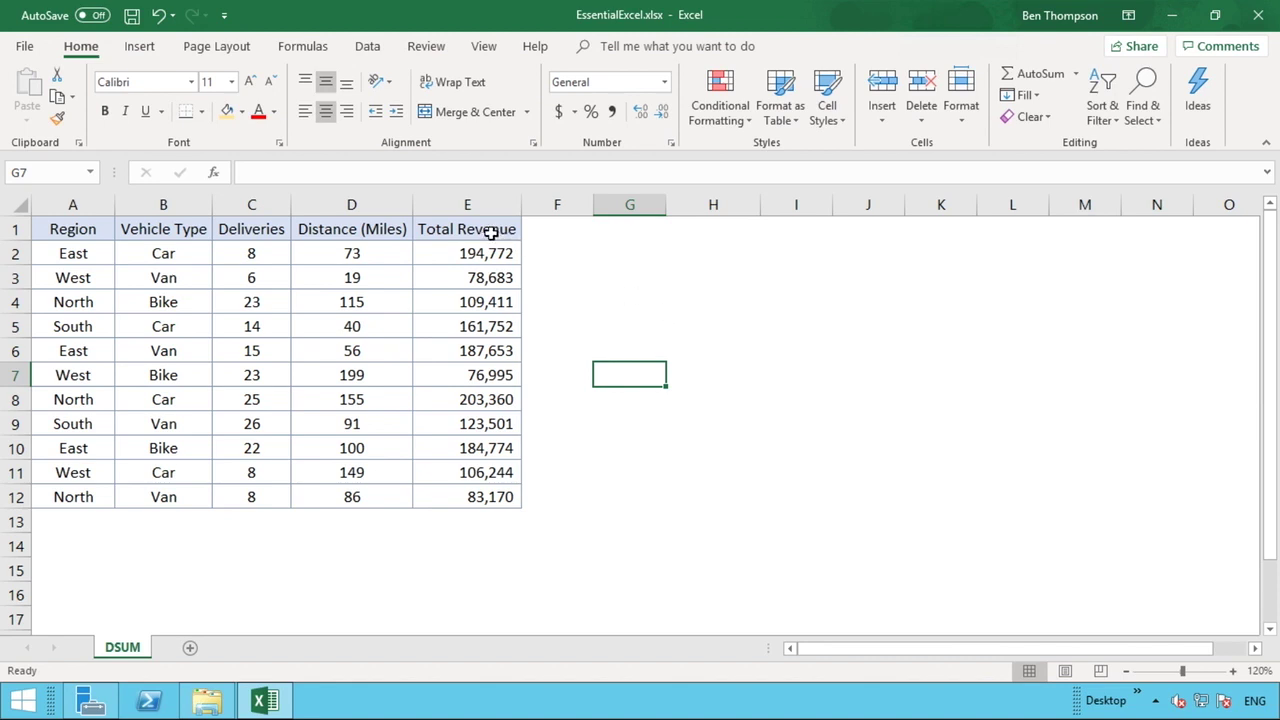
- Copy the table headers in A1:E1 and paste them without their formatting starting at H1
left_click_drag(490, 230, 63, 228)
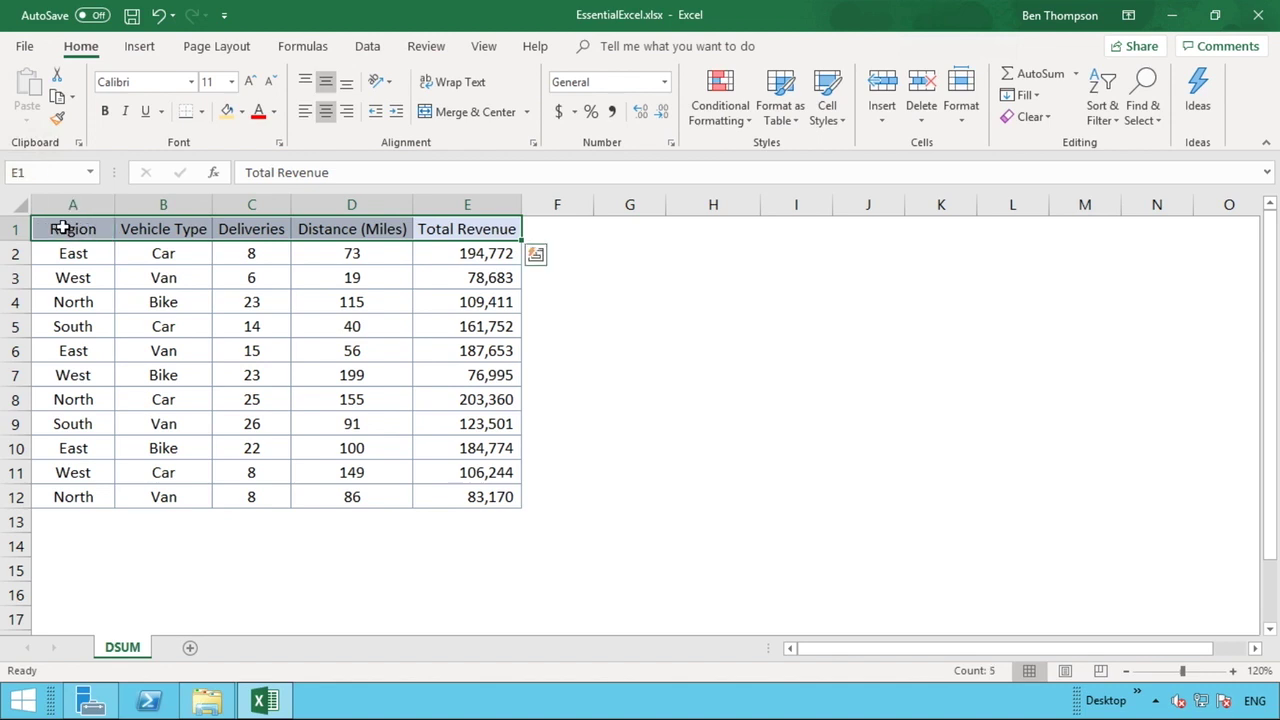
right_click(63, 228)
left_click(104, 262)
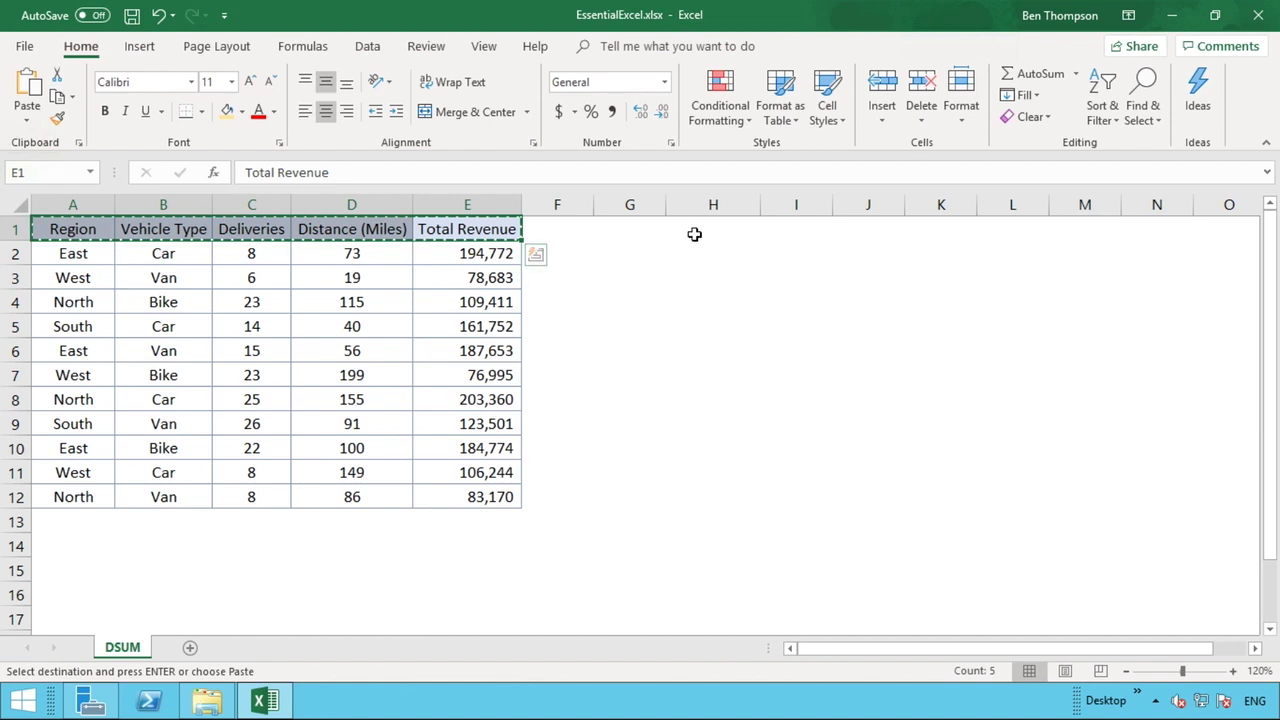
left_click(690, 231)
right_click(690, 231)
left_click(758, 303)
left_click(767, 320)
- Autofit the widths of columns H to L to the pasted headers
left_click_drag(728, 204, 1031, 204)
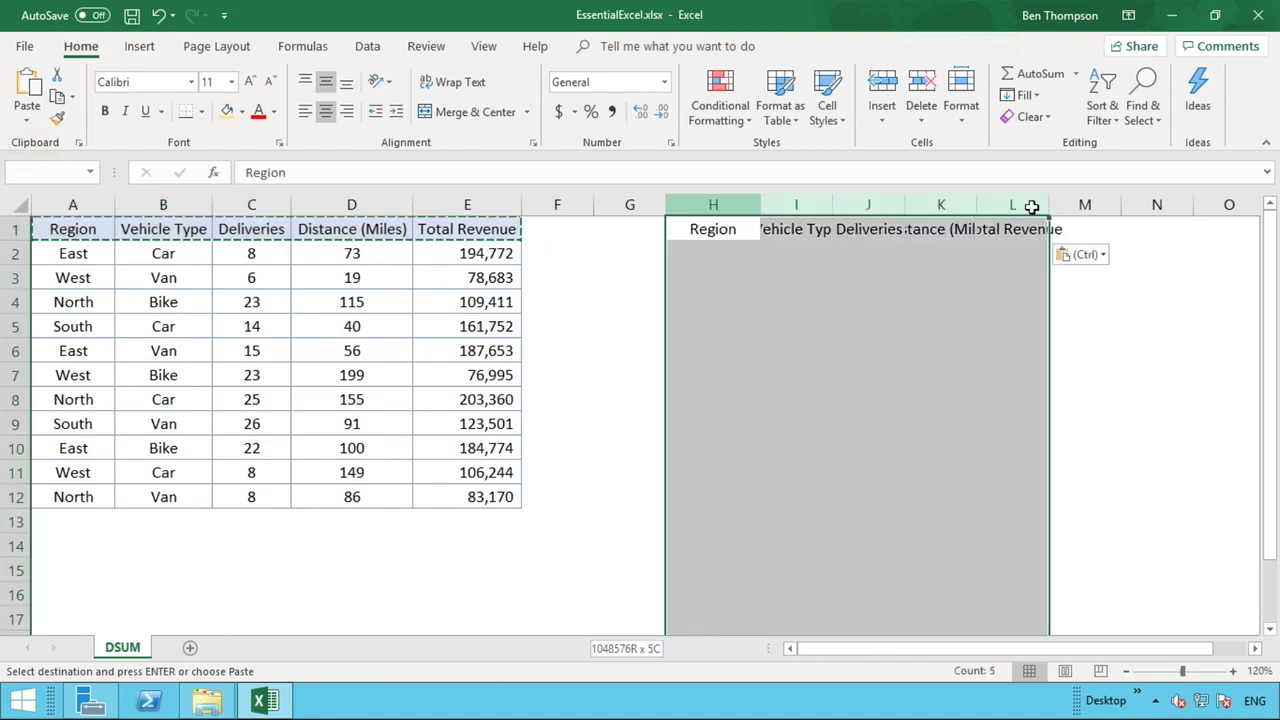
double_click(979, 204)
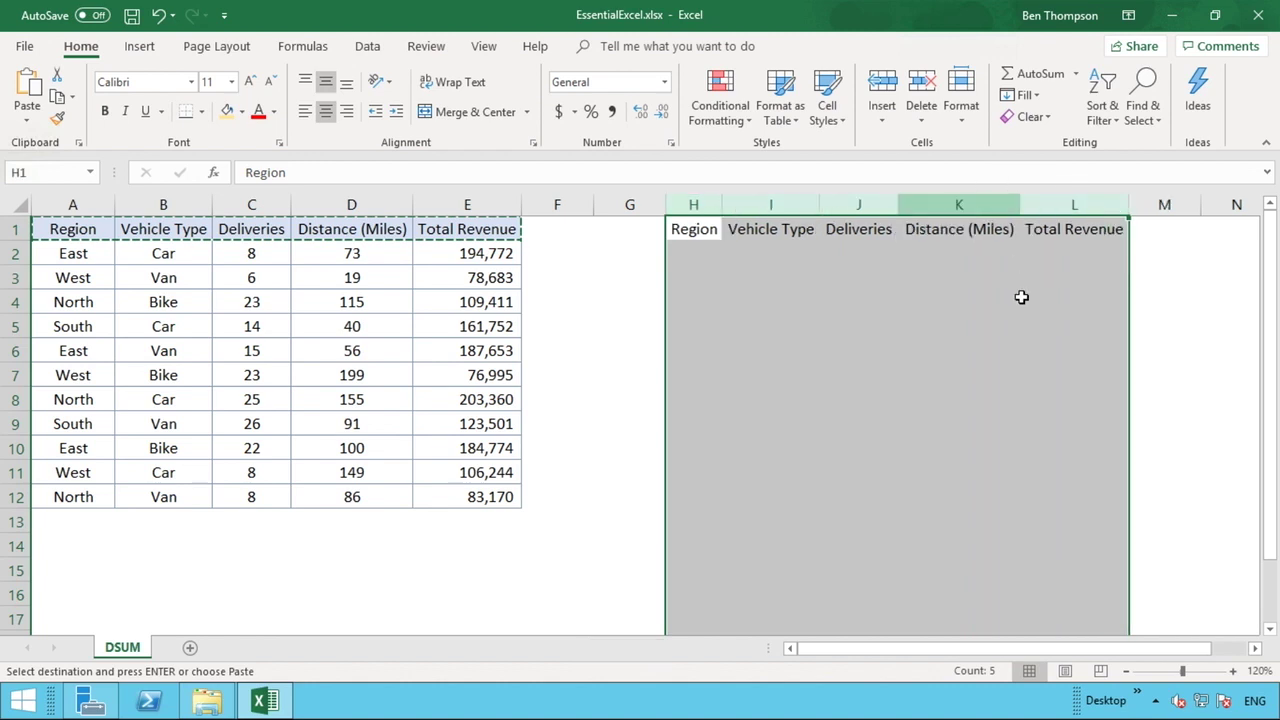
left_click(1022, 300)
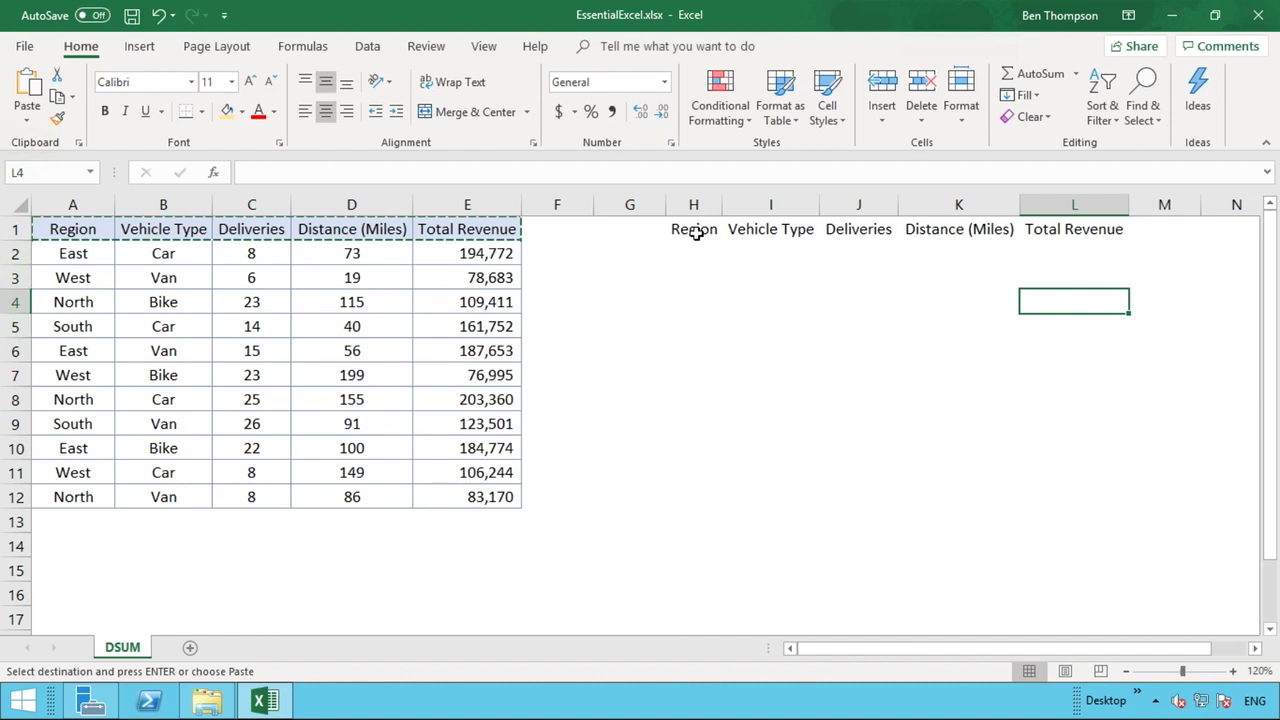
left_click(833, 255)
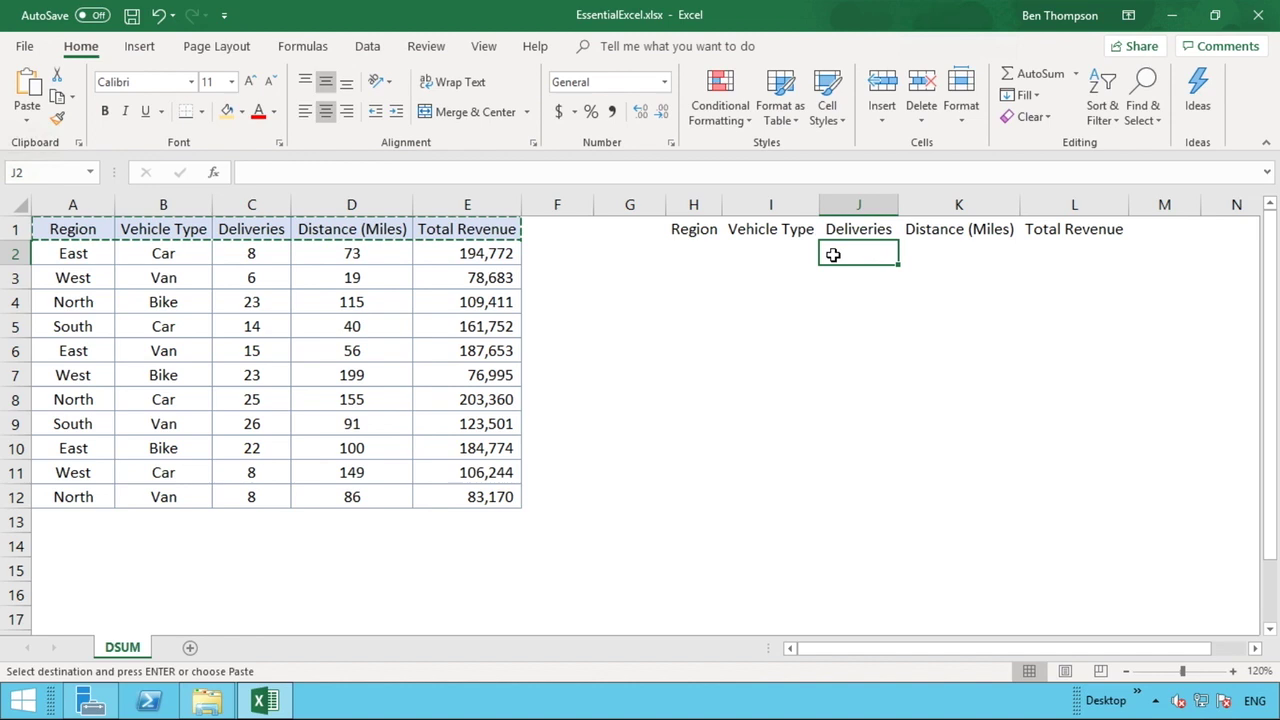
left_click(693, 231)
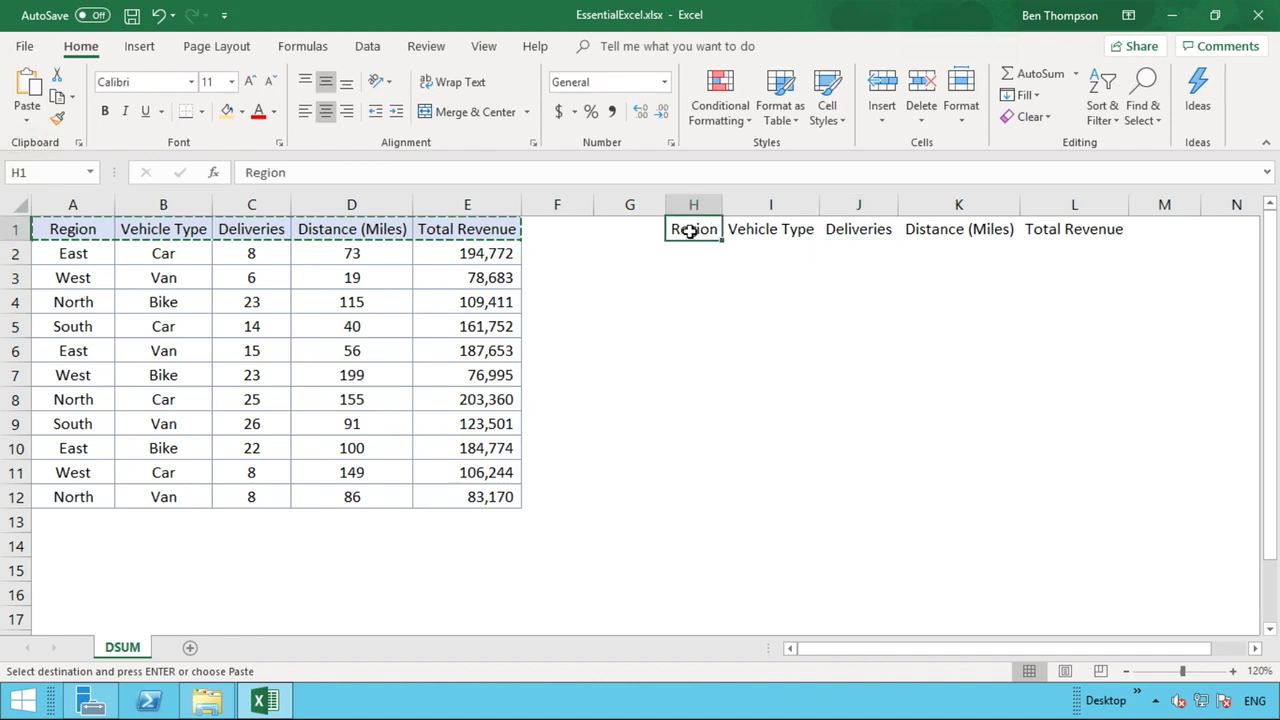
left_click_drag(693, 231, 1031, 220)
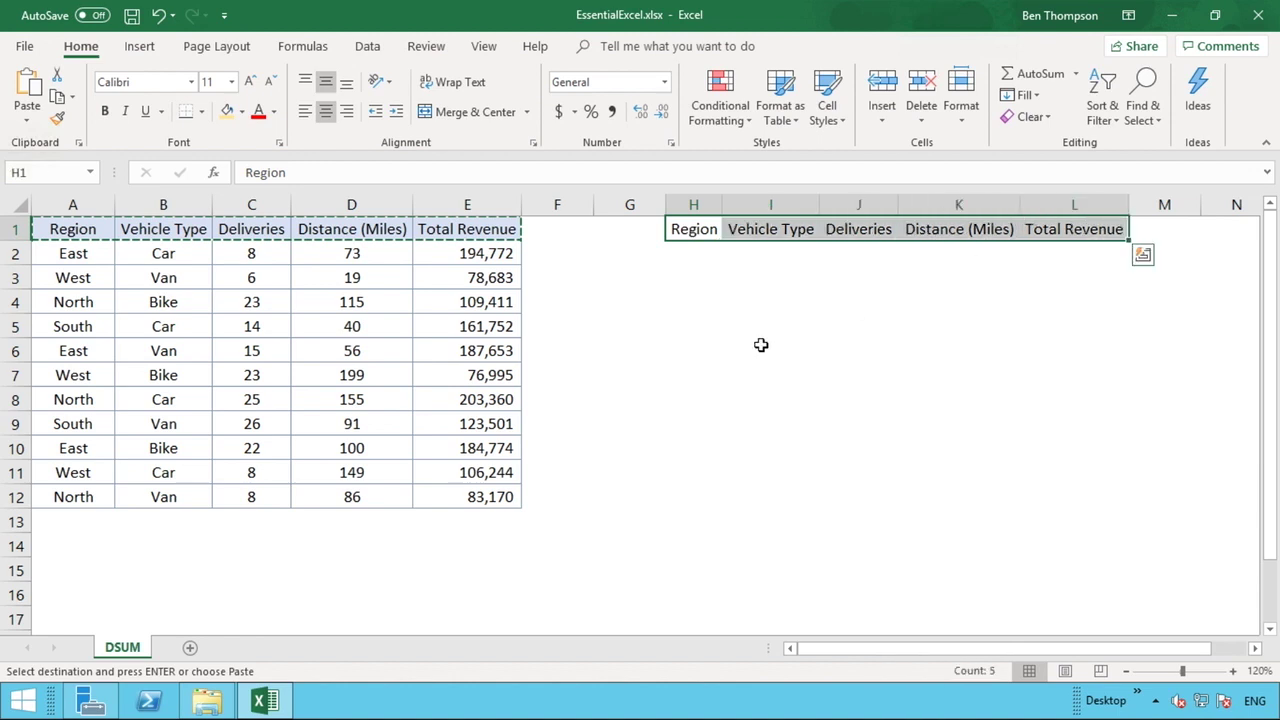
- Enter the label "Result:" in H7 and fill the adjacent cell I7 with light gold
left_click(677, 366)
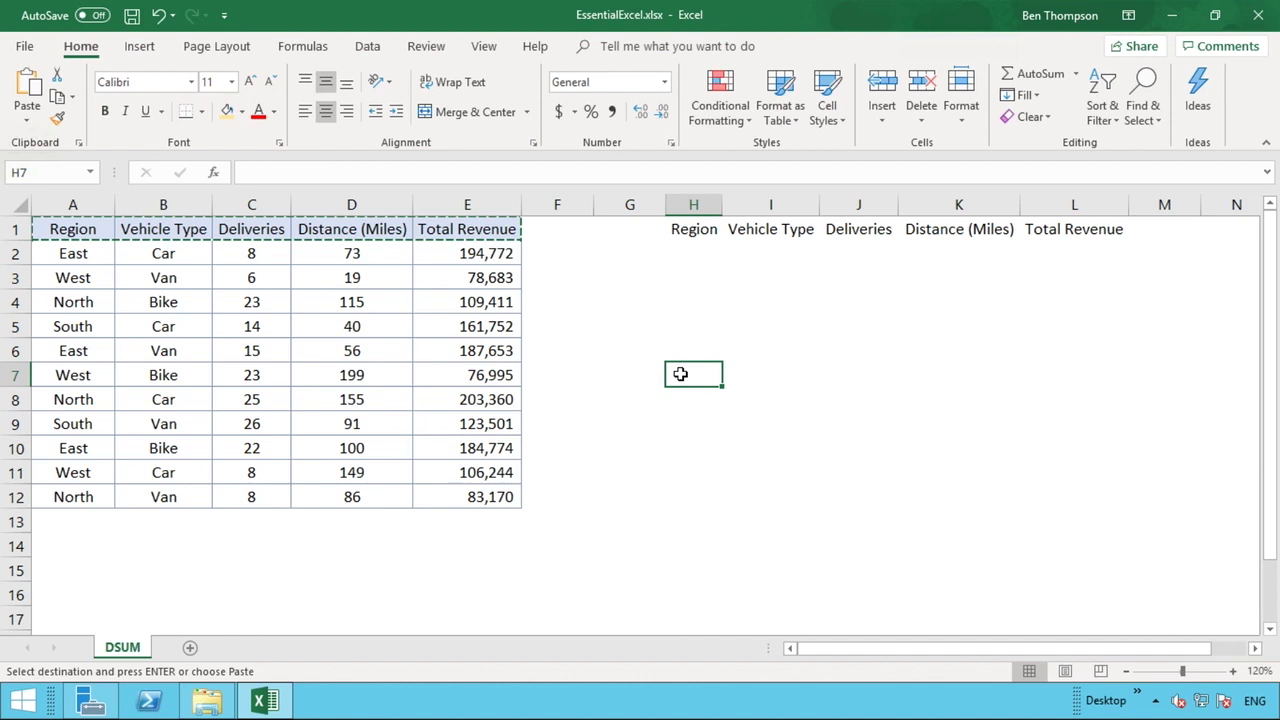
type("Res")
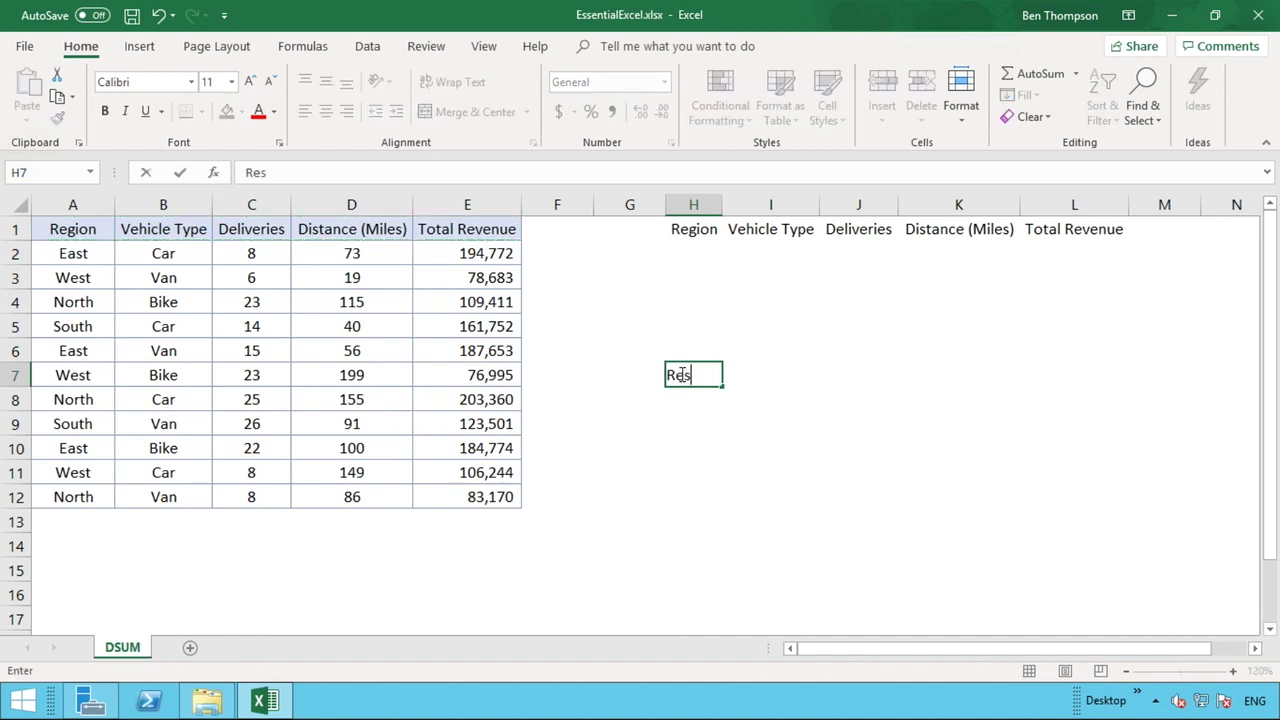
type("ult:")
key("ctrl+Return")
key("Tab")
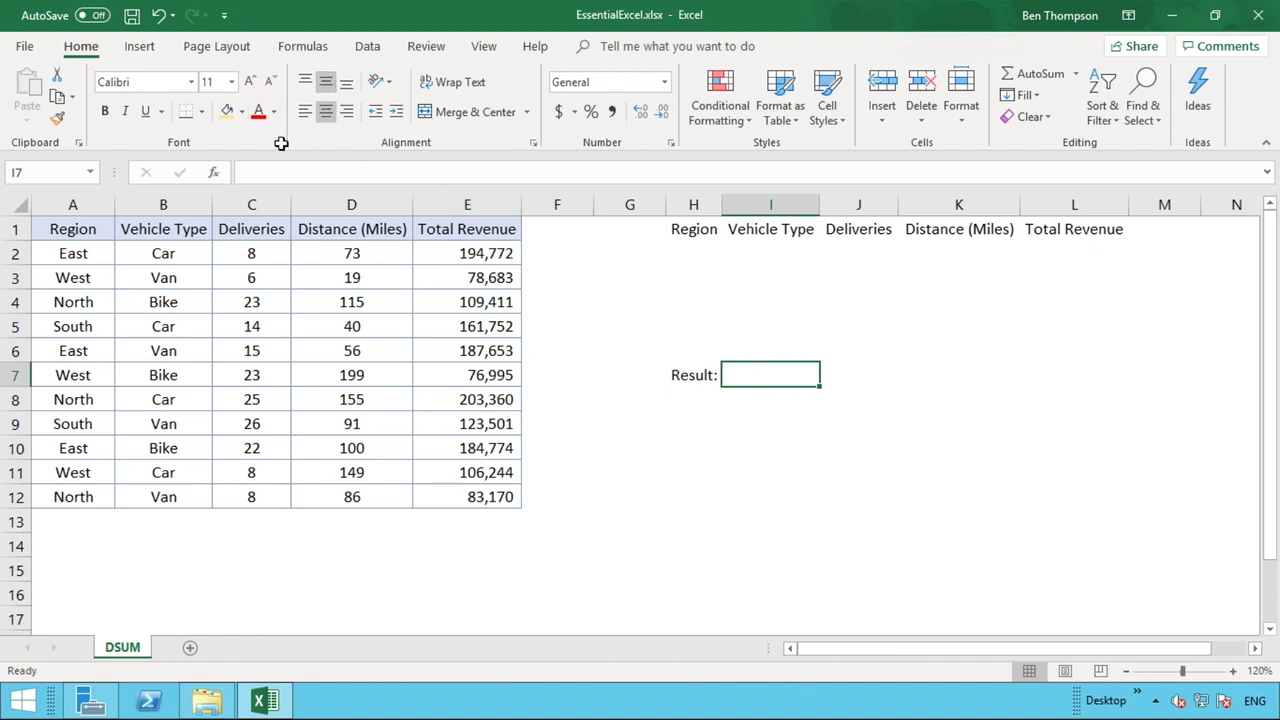
left_click(227, 111)
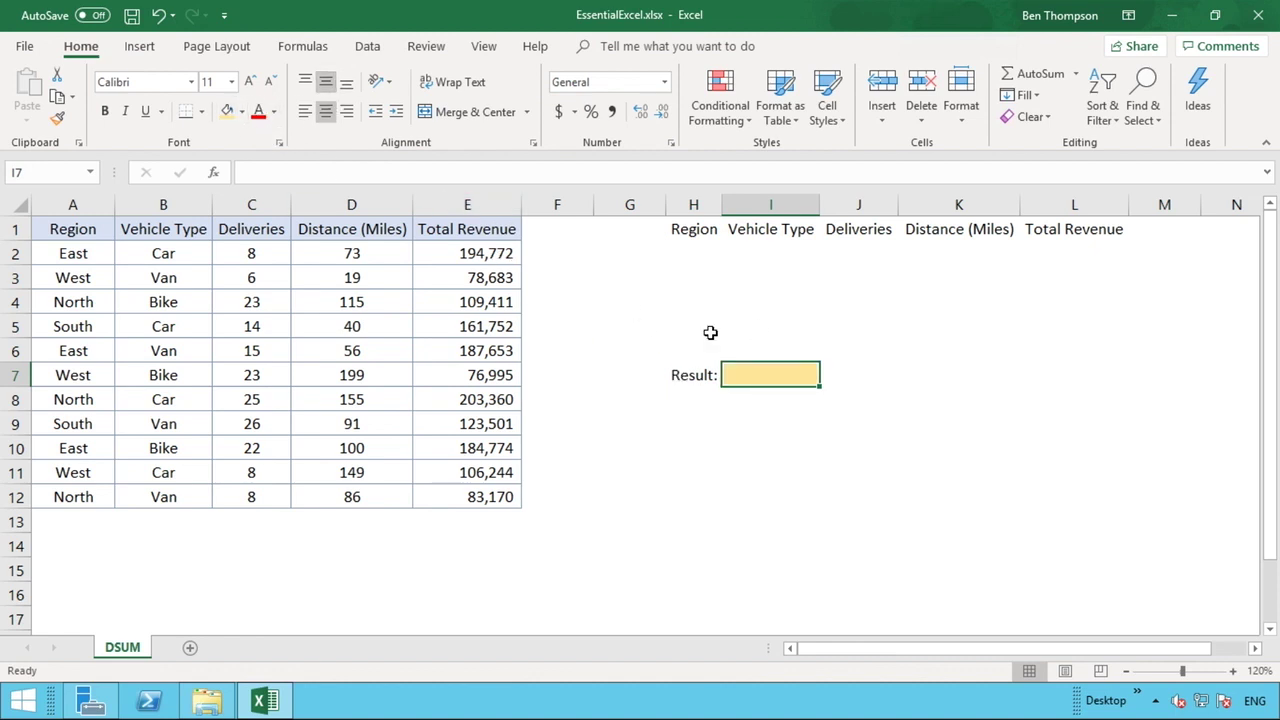
- Apply the Total Revenue header's formatting from E1 to the Result label in H7
left_click(497, 229)
left_click(57, 117)
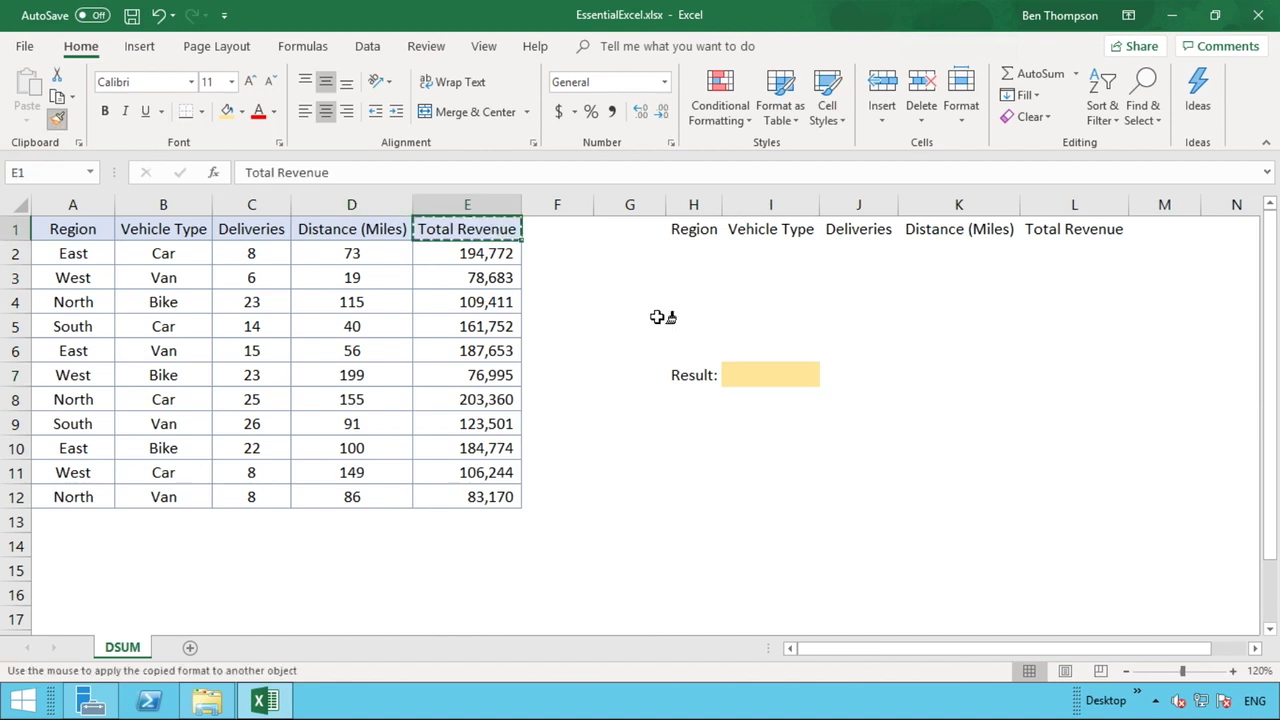
left_click(693, 376)
- Copy the number and border formatting of E2 to I7 and reapply the light gold fill there
left_click(471, 253)
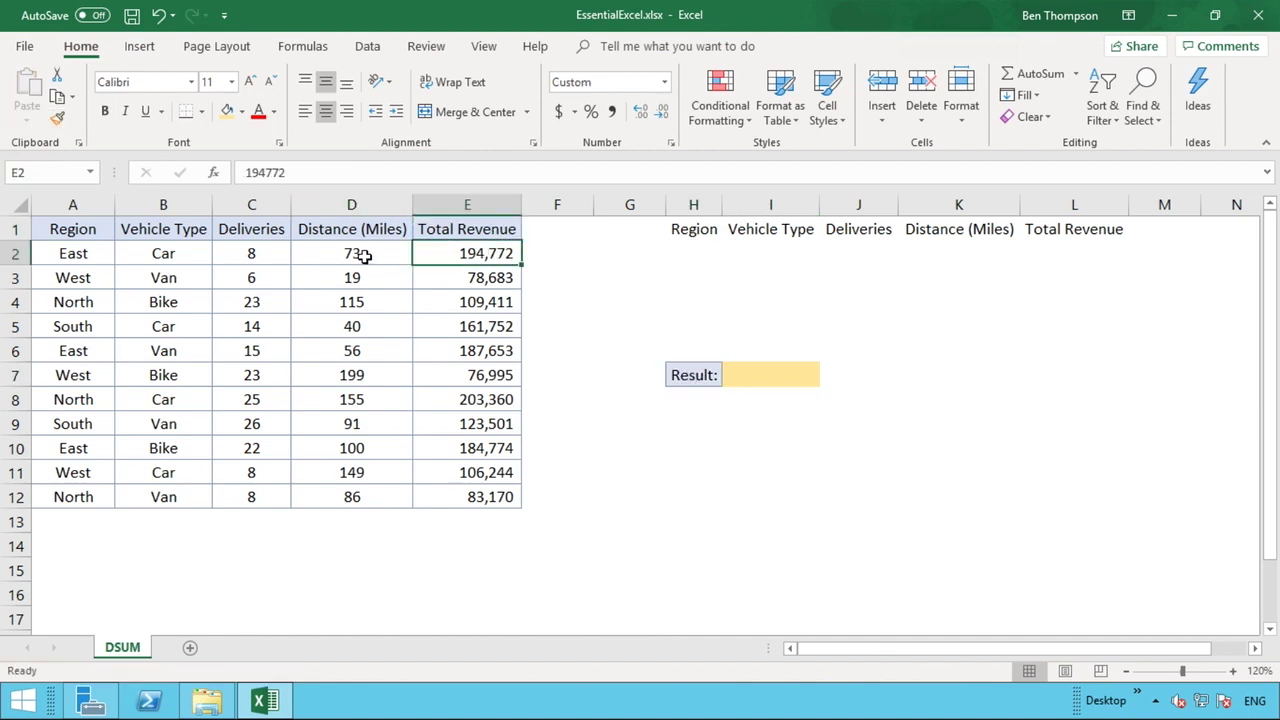
left_click(365, 256)
left_click(448, 257)
left_click(57, 117)
left_click(757, 375)
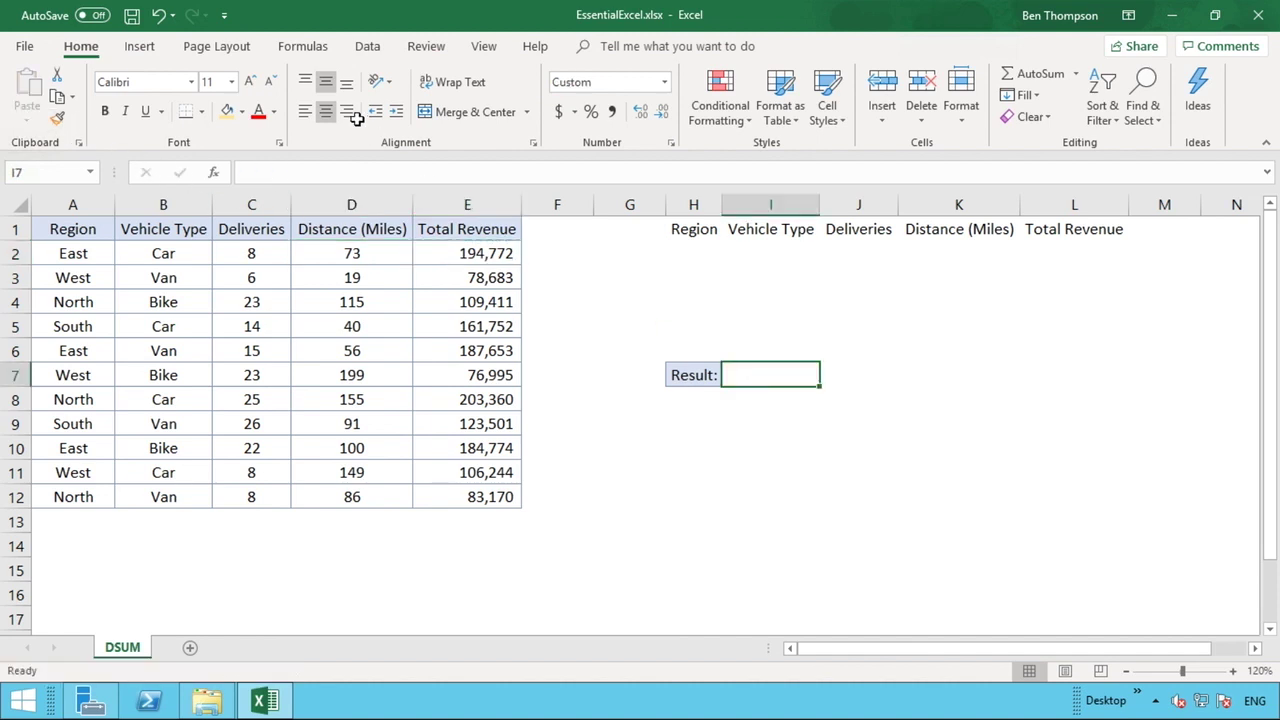
left_click(227, 111)
left_click(751, 420)
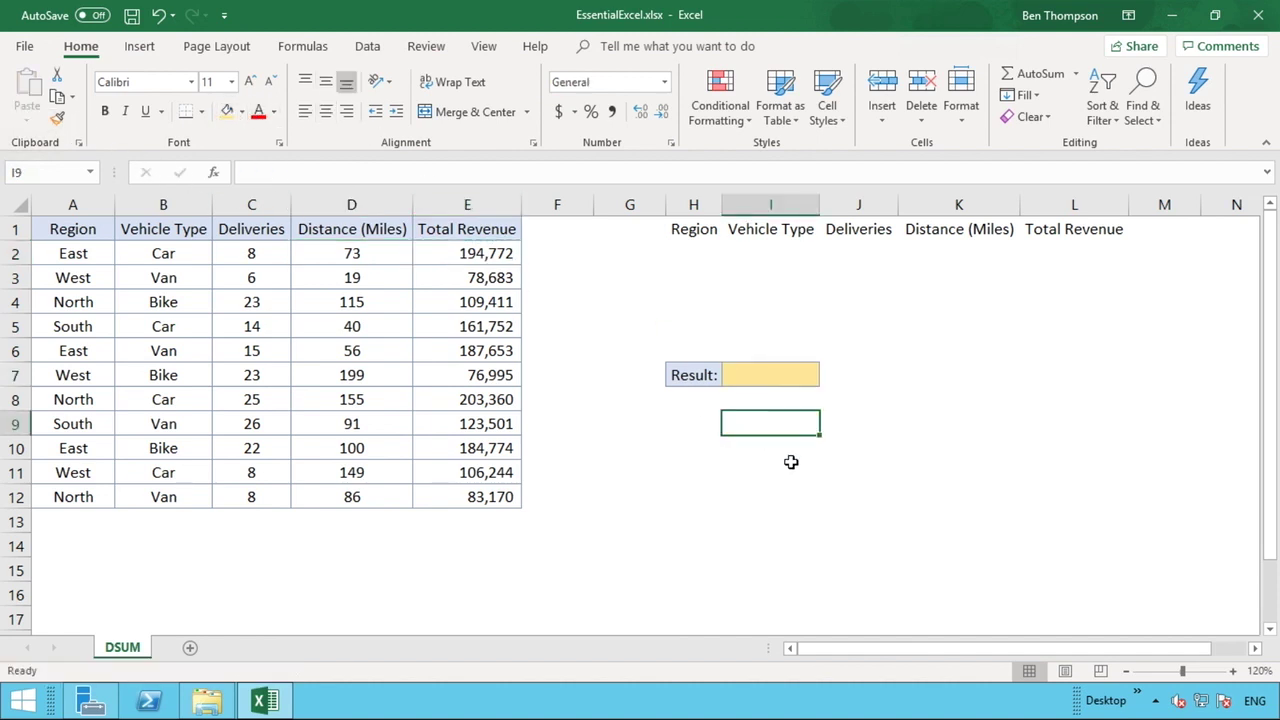
- Start a DSUM formula in the Result cell I7 with the delivery table A1:E12 as its database argument
left_click(758, 375)
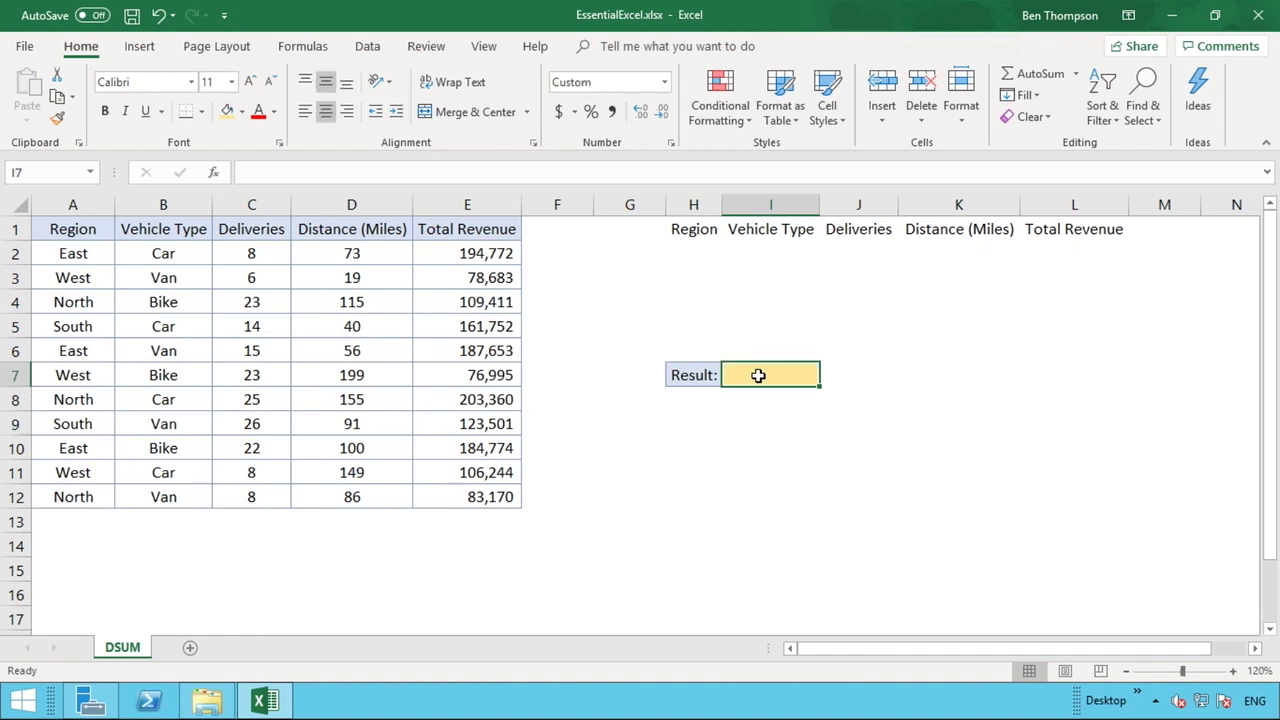
type("=")
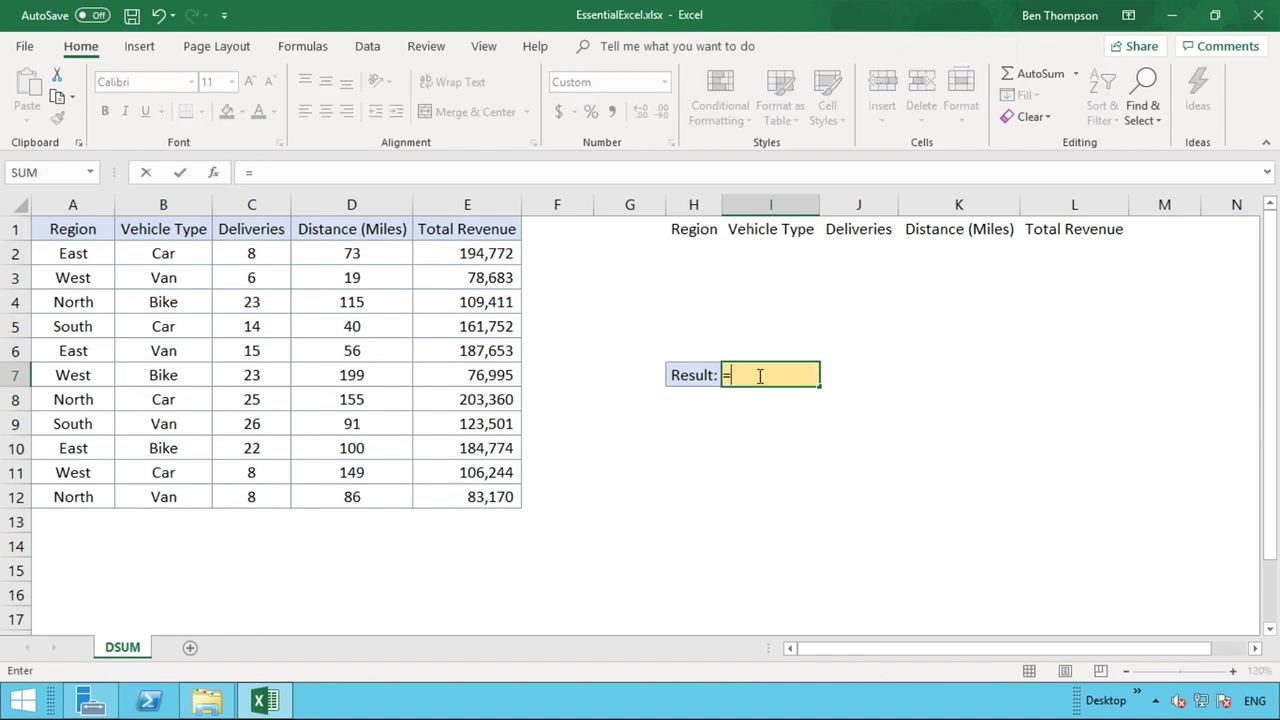
type("DSU")
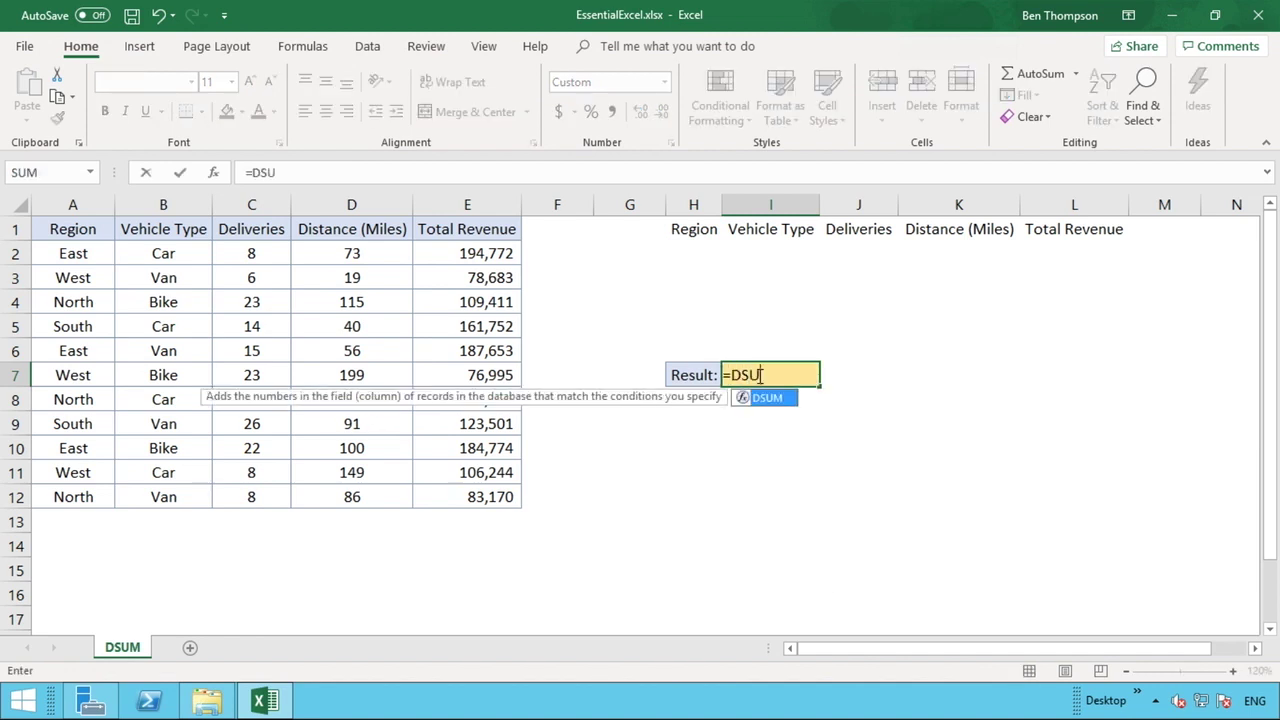
type("M(")
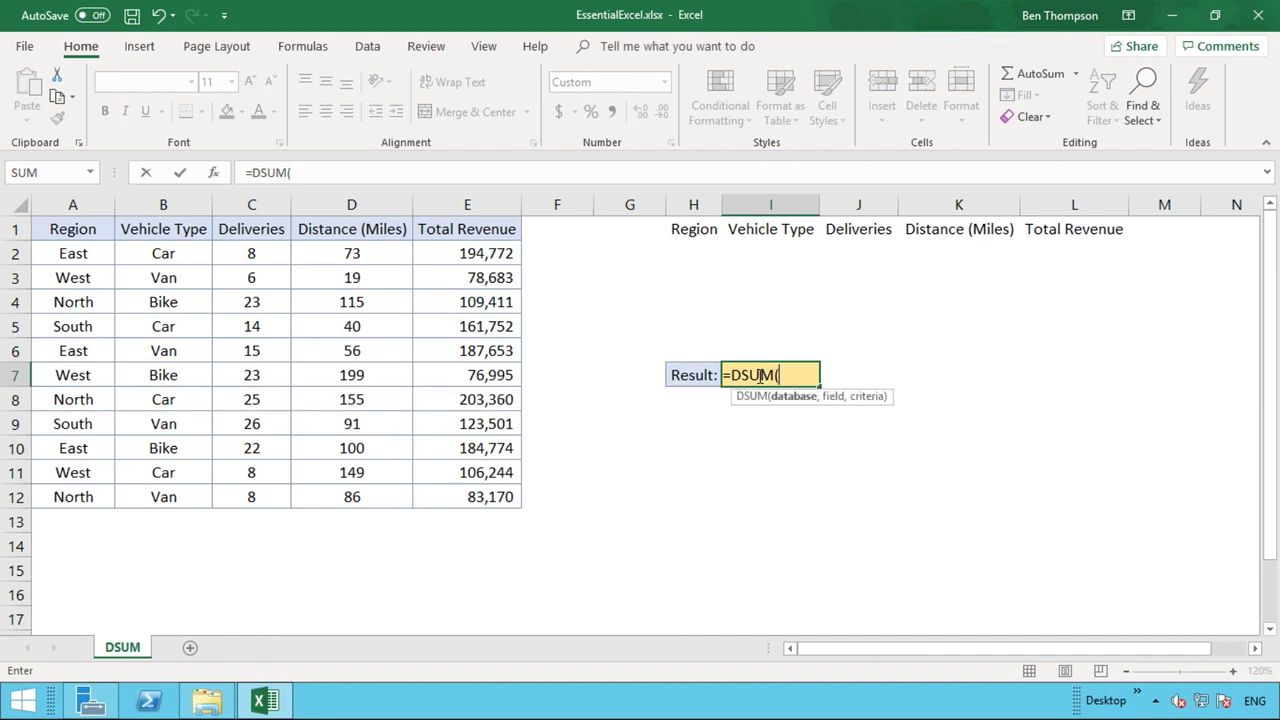
key("BackSpace")
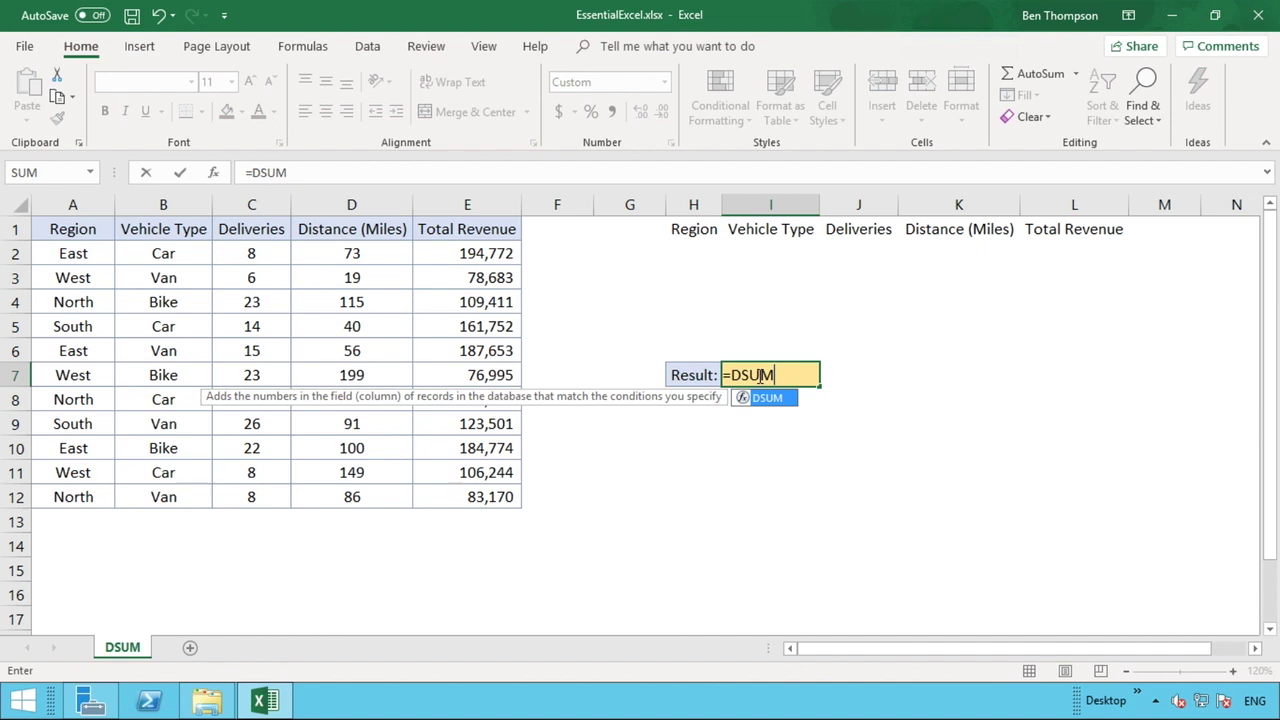
type("(")
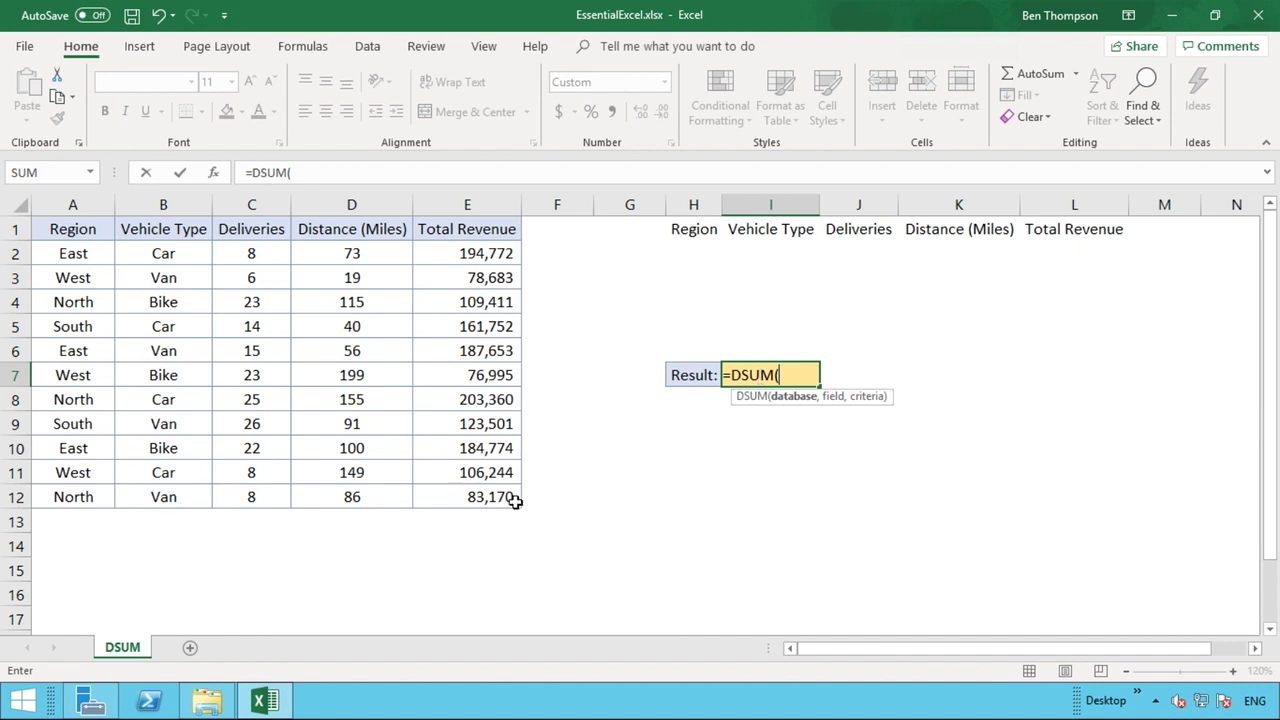
left_click_drag(500, 497, 73, 217)
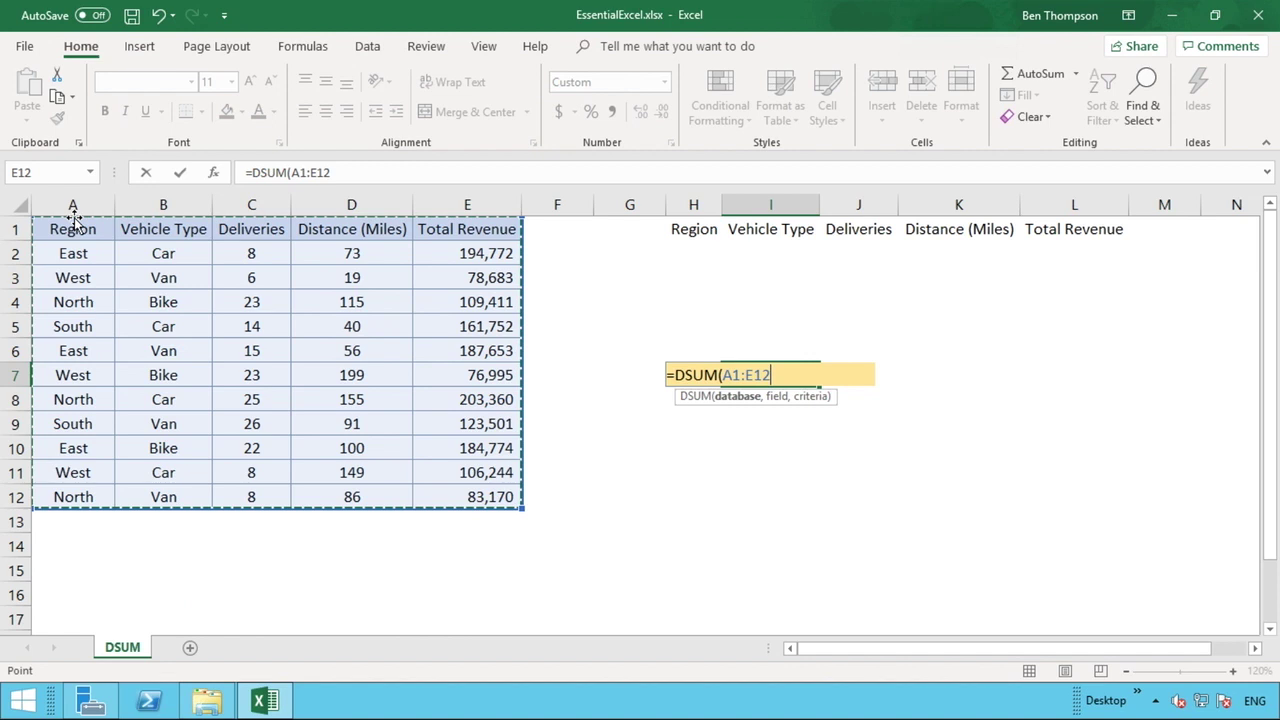
type(",")
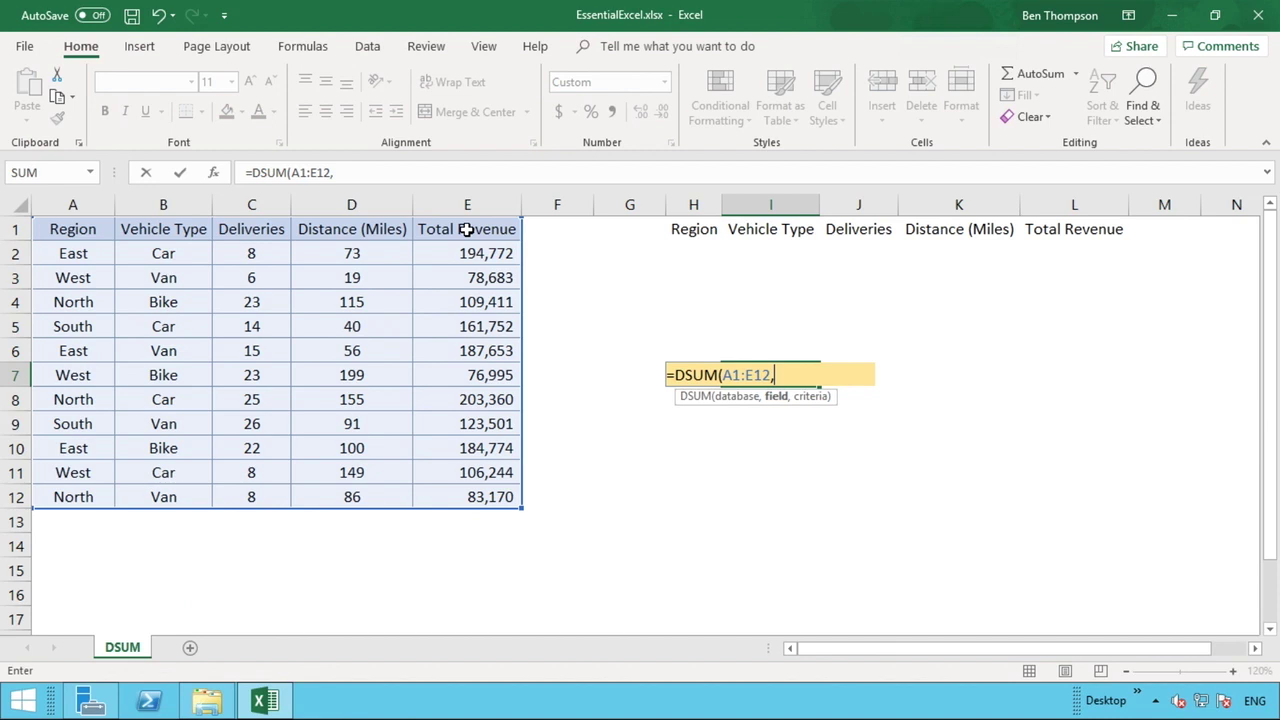
- Add "Total Revenue" in quotation marks as the field argument of the DSUM formula, followed by a comma
type("\"Total")
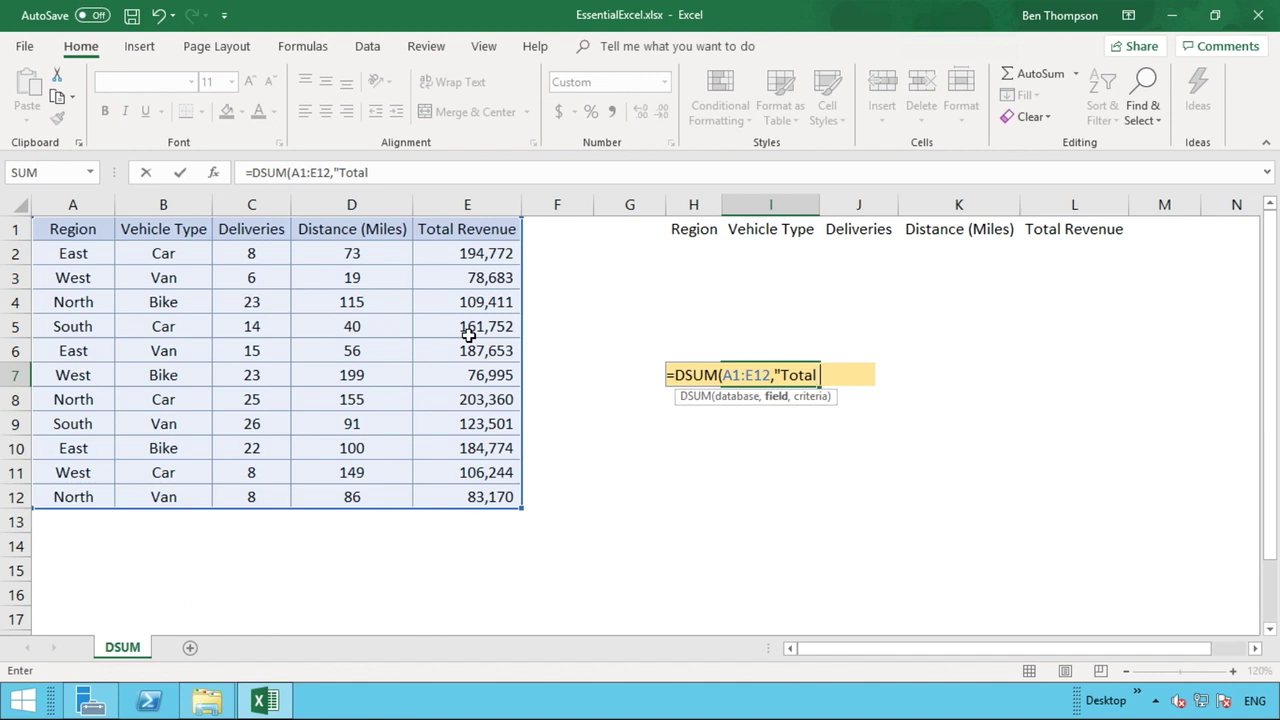
type(" Revenue")
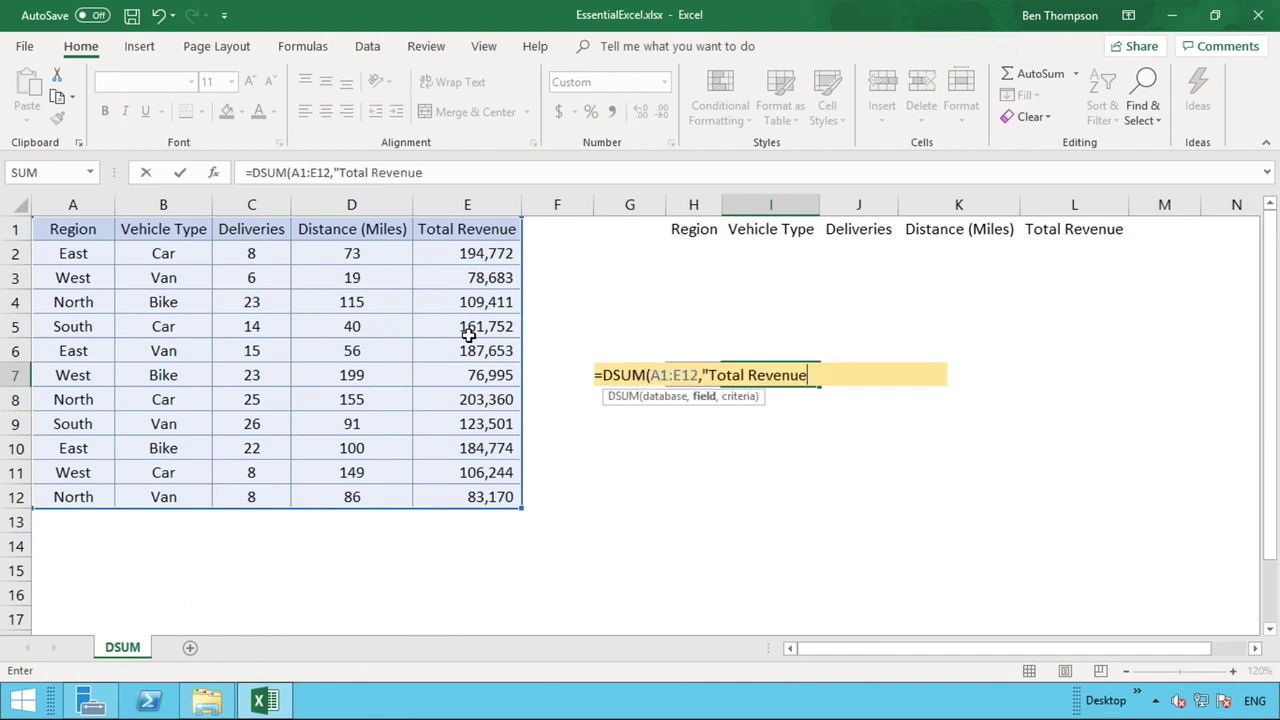
type("\"")
left_click_drag(430, 172, 334, 172)
left_click(456, 178)
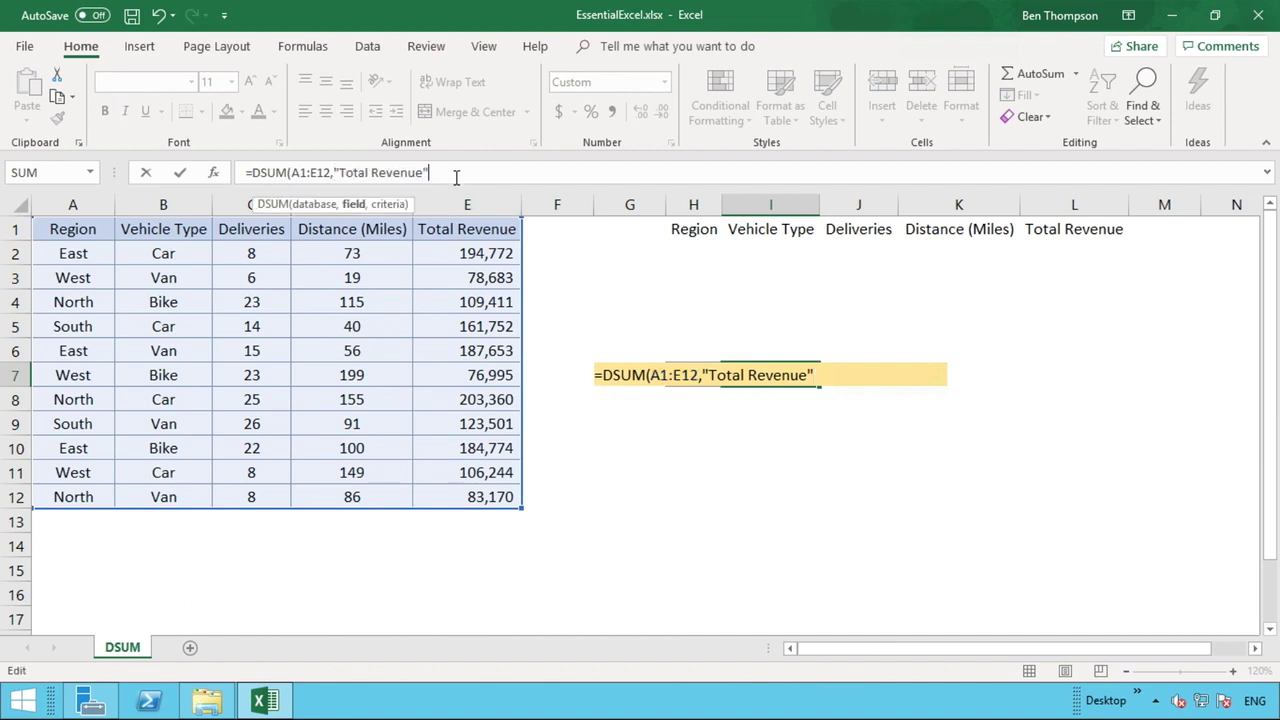
type(",")
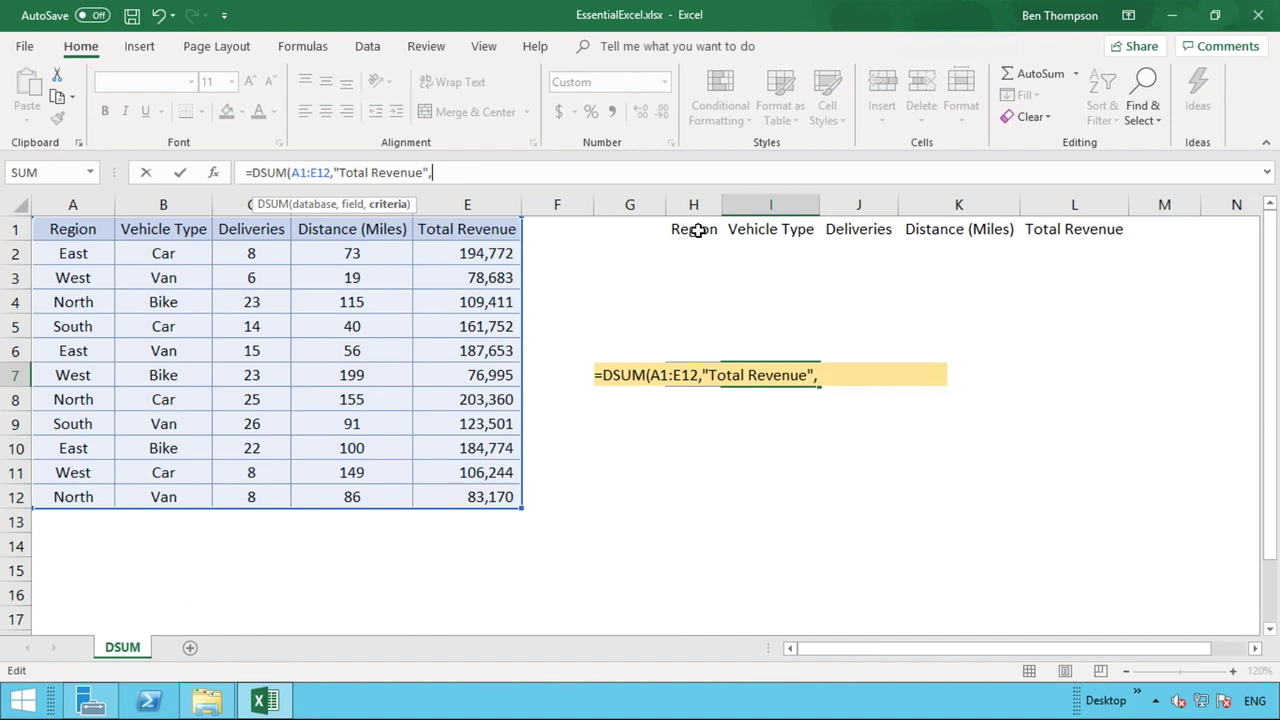
- Set H1:L2 as the criteria argument, close the parenthesis and commit the DSUM formula
left_click(697, 230)
left_click_drag(697, 230, 1055, 253)
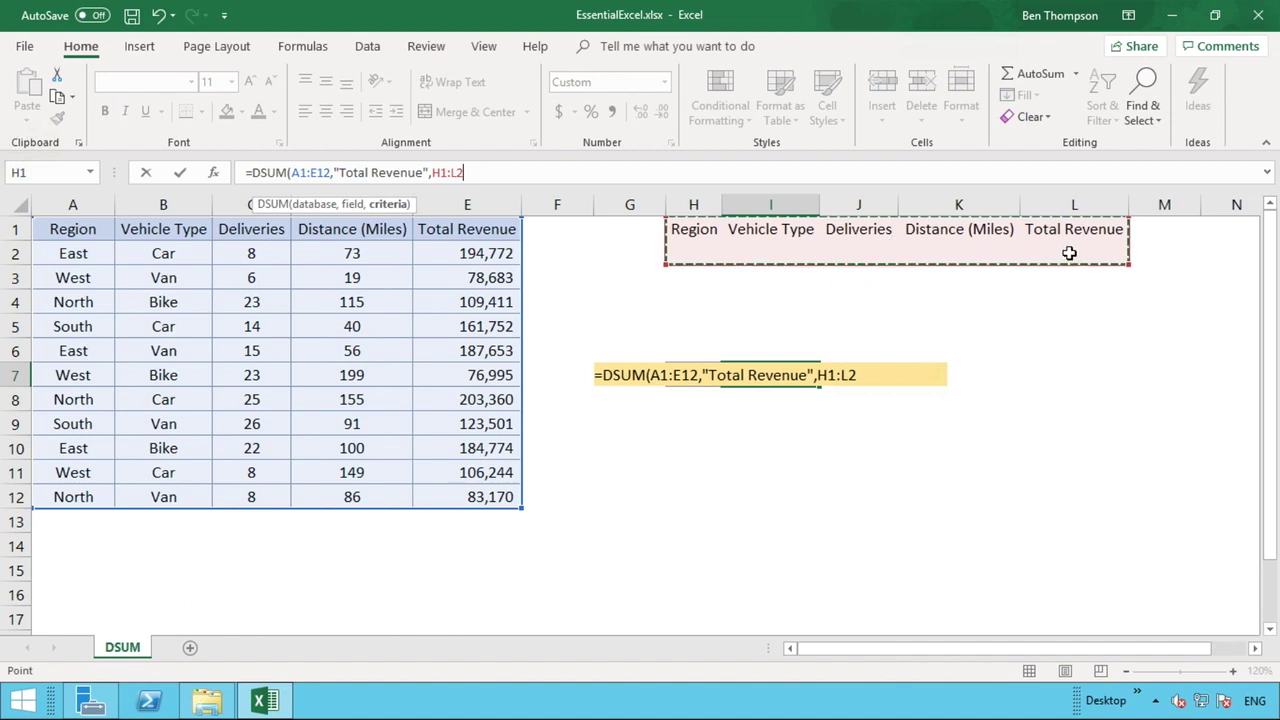
type(")")
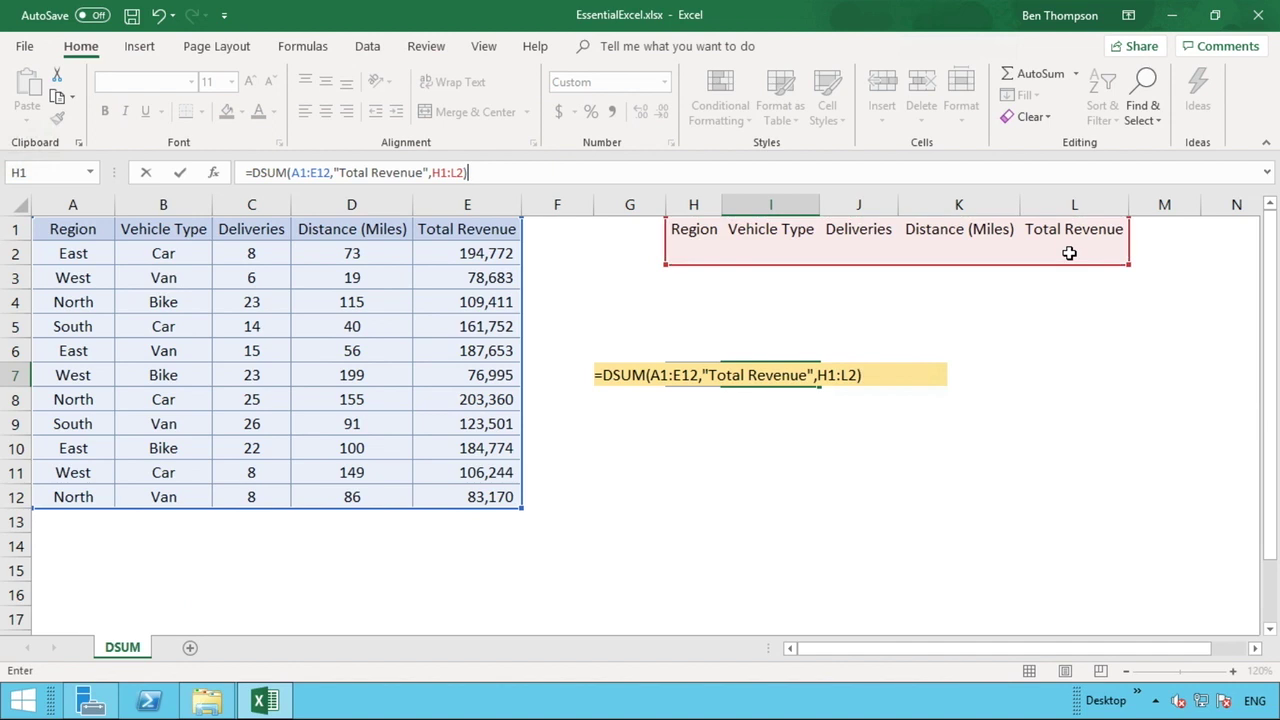
key("Return")
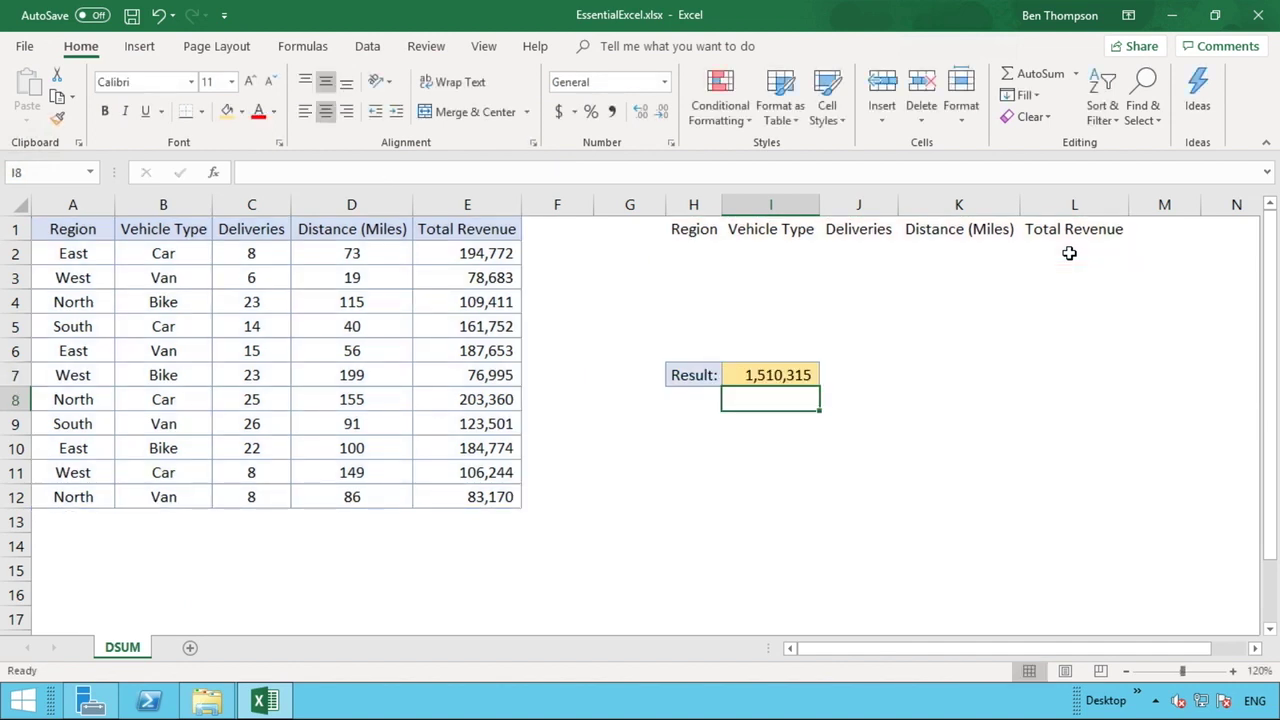
- Enter a SUM formula in E14 that totals the Total Revenue values in E2:E12 as a cross-check
left_click(804, 376)
left_click(471, 540)
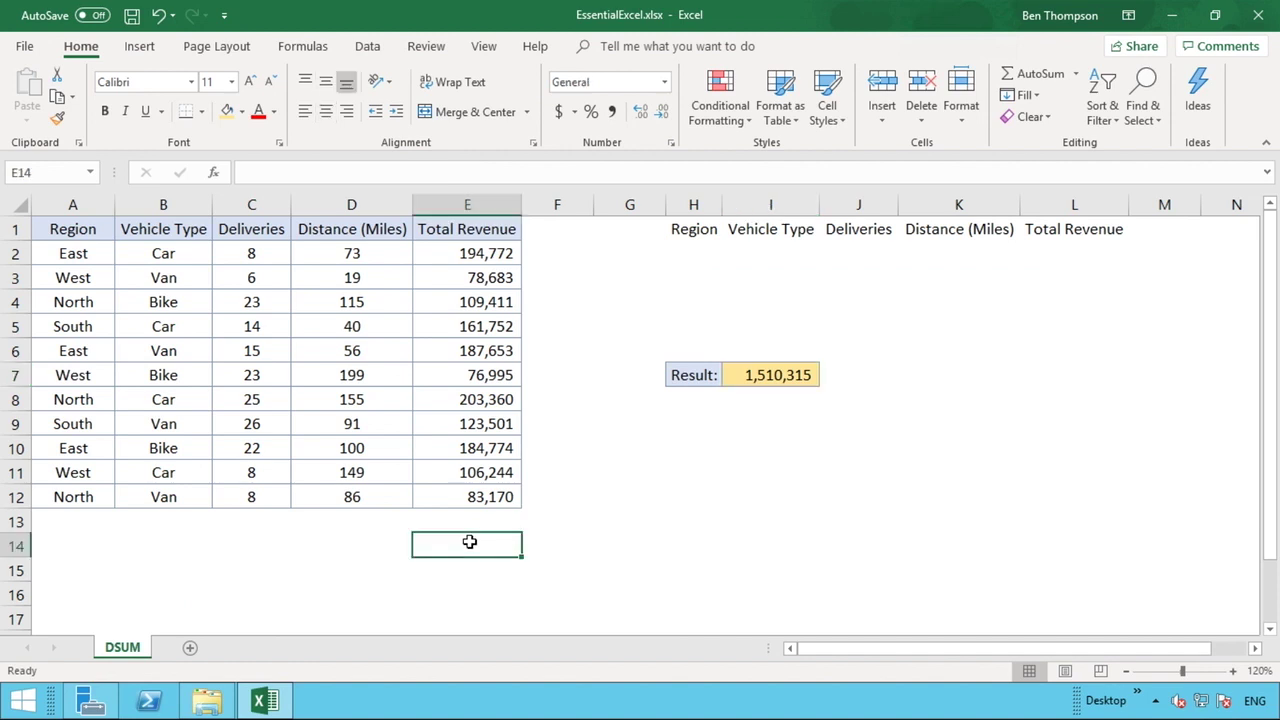
type("=sum(")
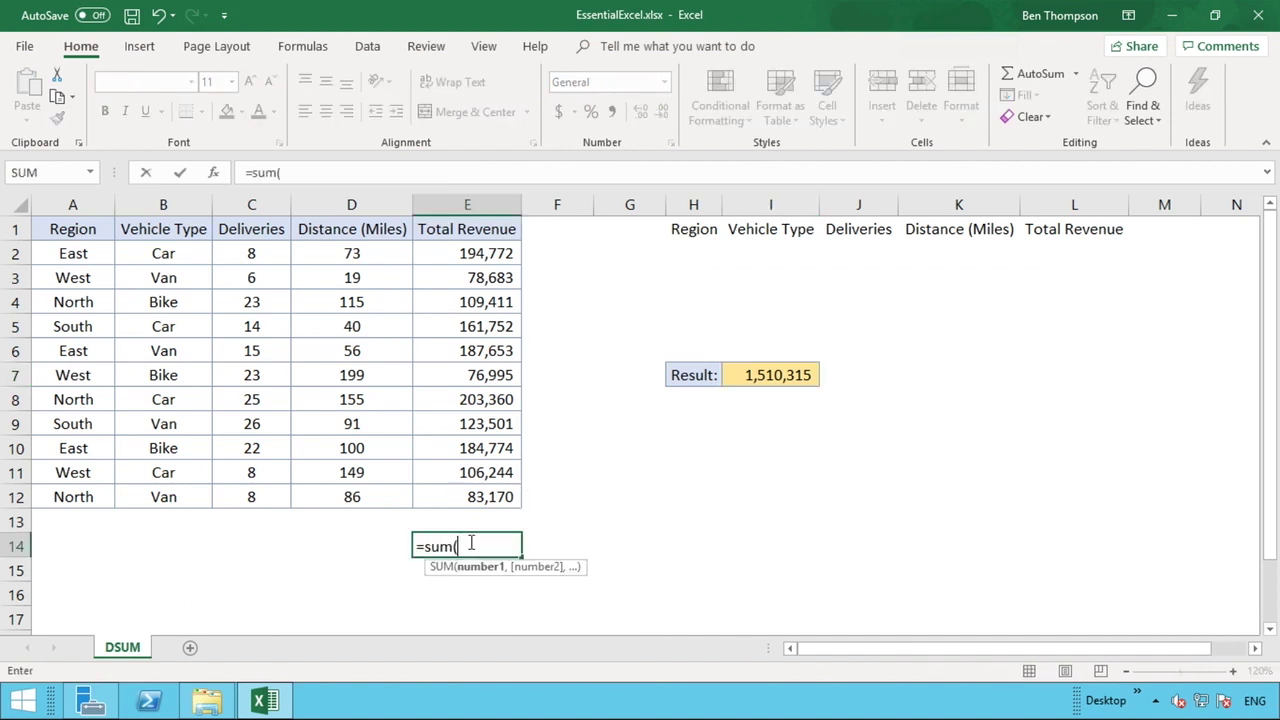
left_click(476, 496)
left_click_drag(477, 472, 466, 254)
key("Return")
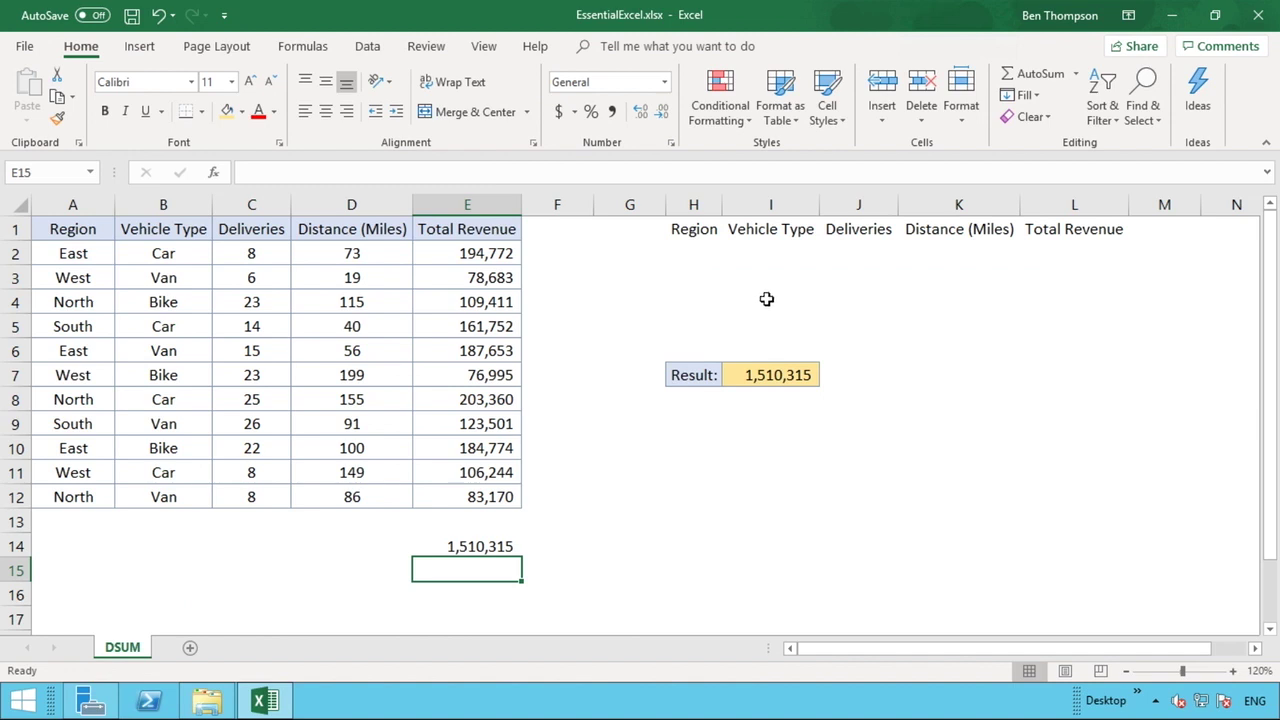
- Enter East as the Region criterion in H2 and Car as the Vehicle Type criterion in I2
left_click(699, 253)
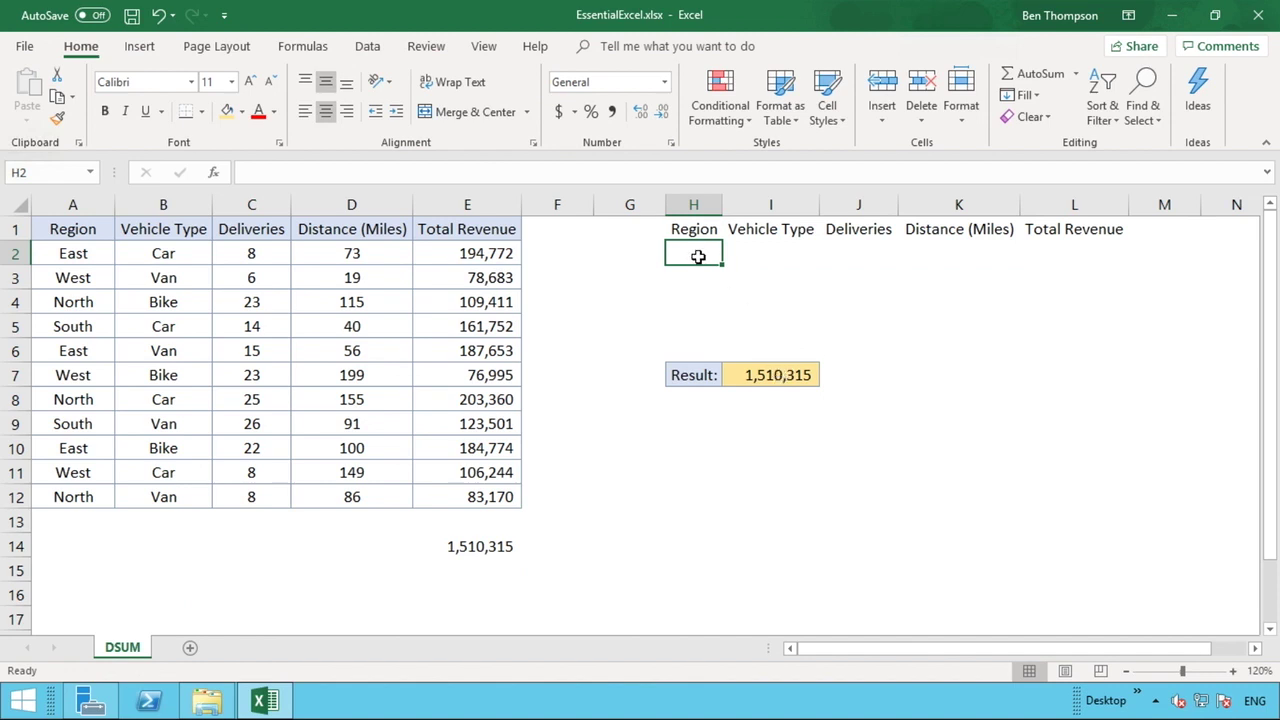
type("East")
key("Return")
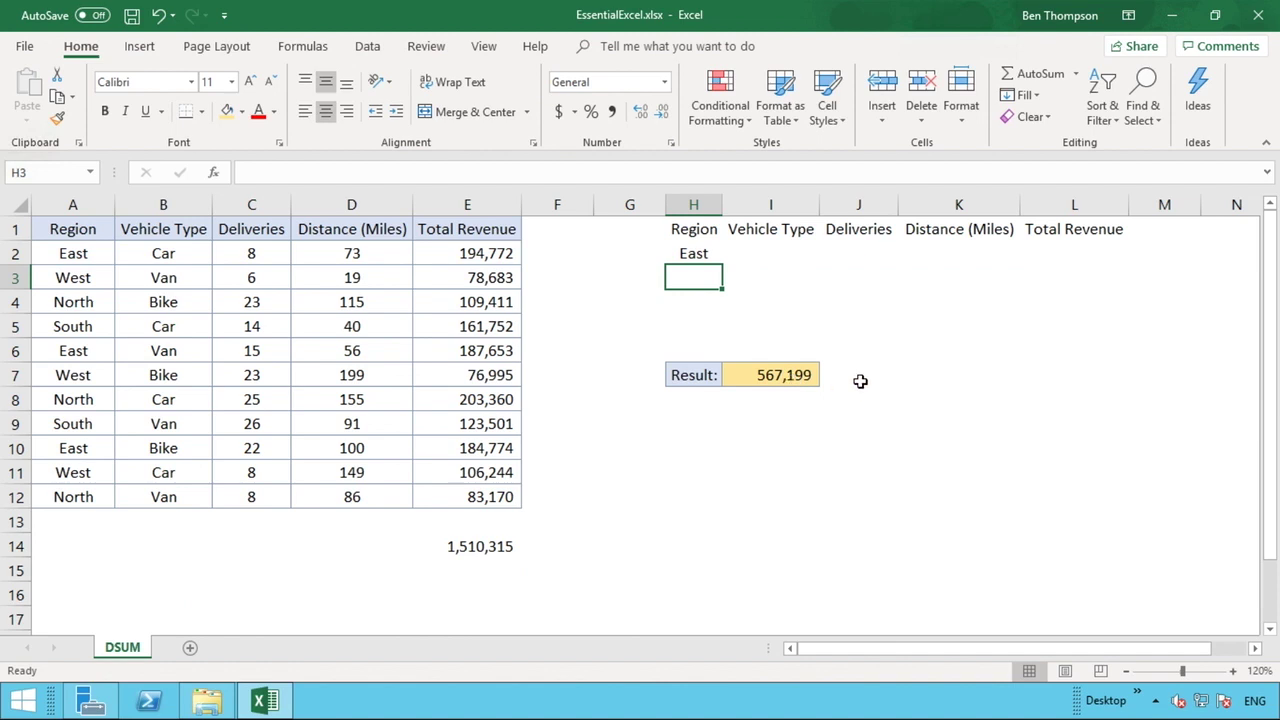
left_click(68, 255)
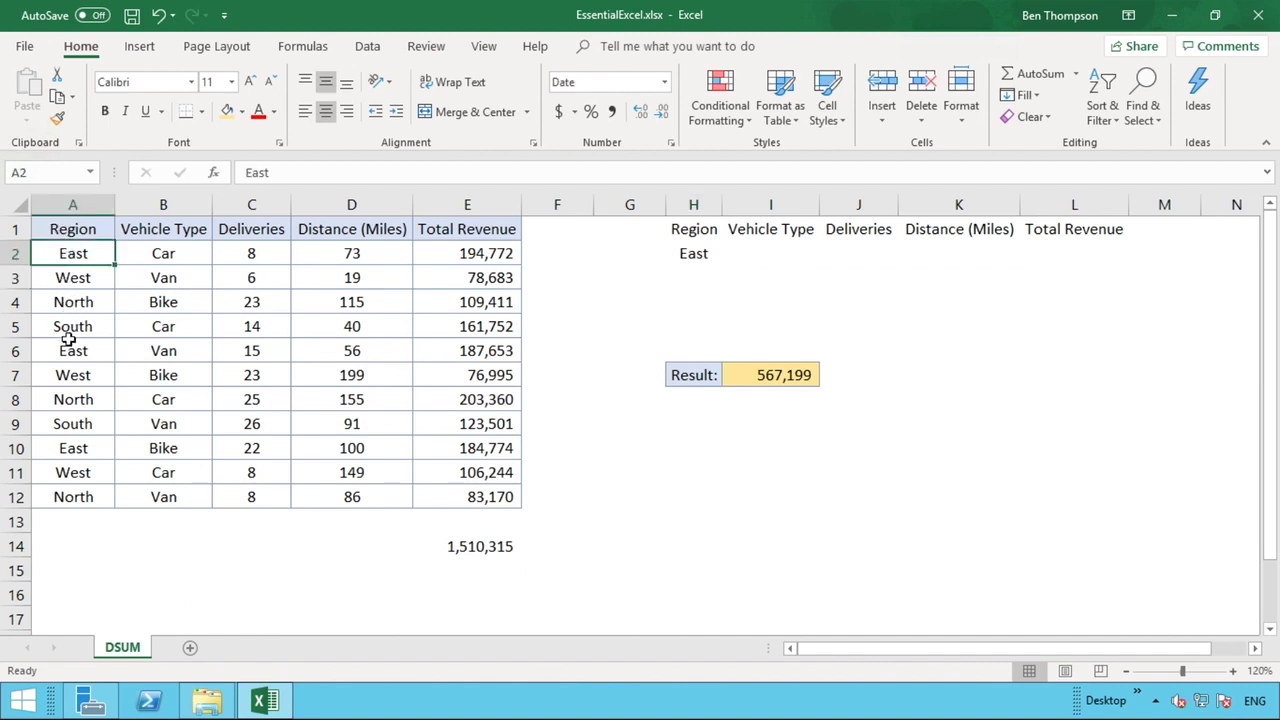
left_click(775, 251)
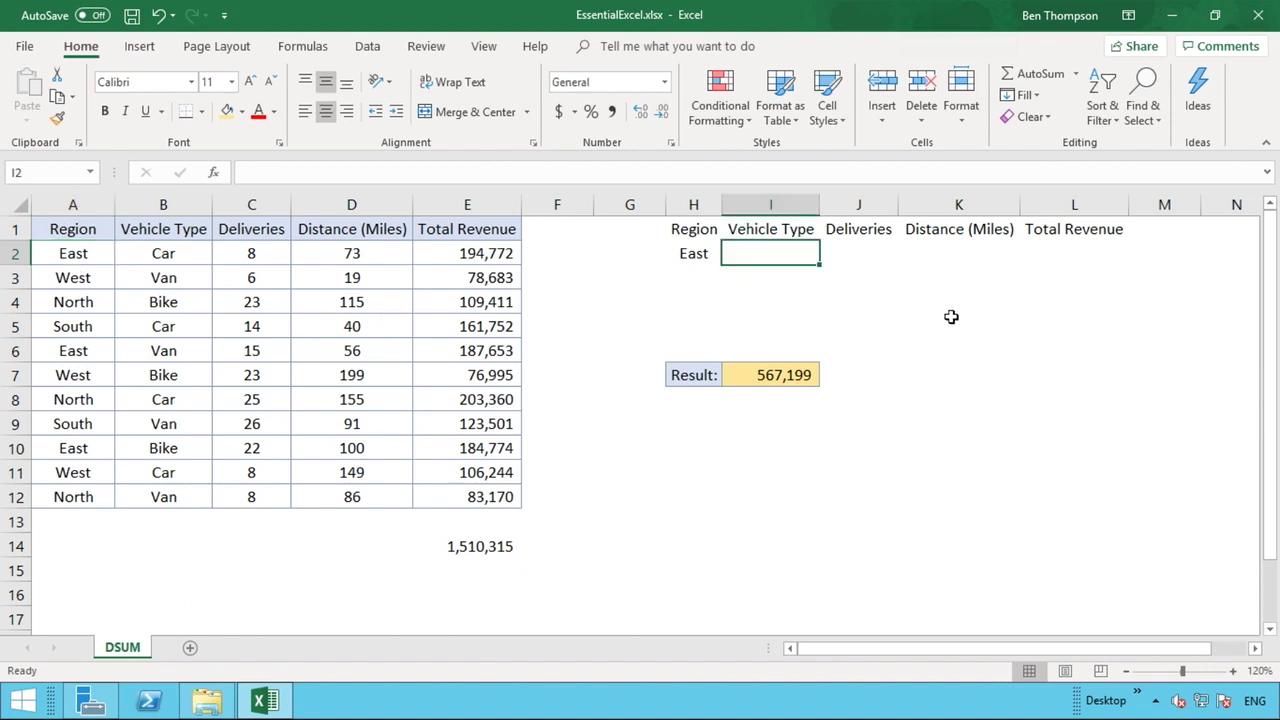
type("Car")
key("Return")
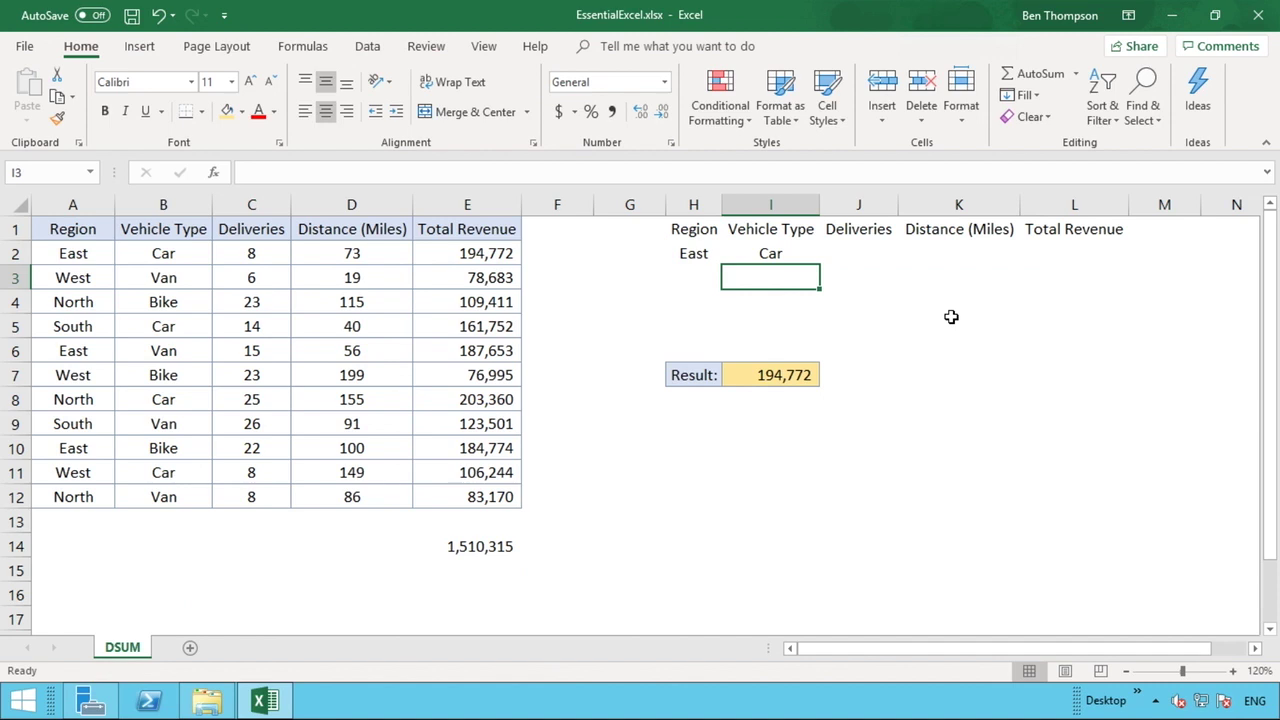
- Enter >23 as the Deliveries criterion in J2 and review the three criteria cells
left_click(872, 252)
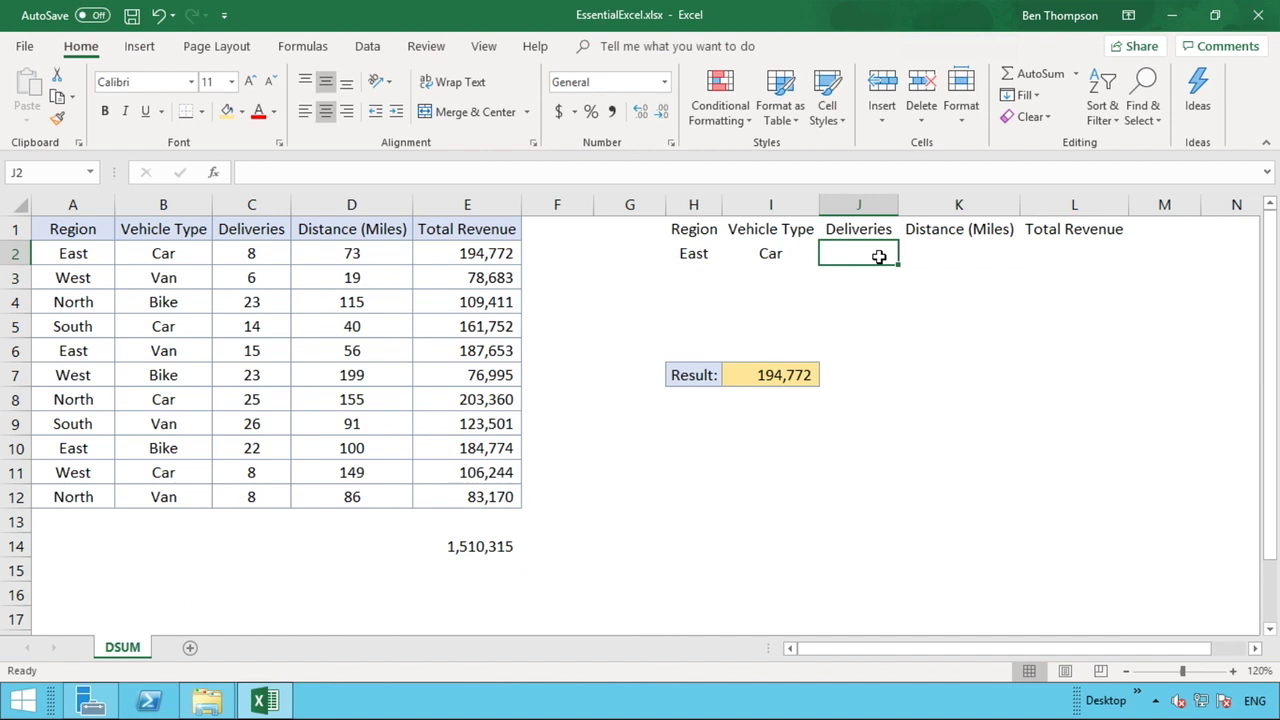
type(">")
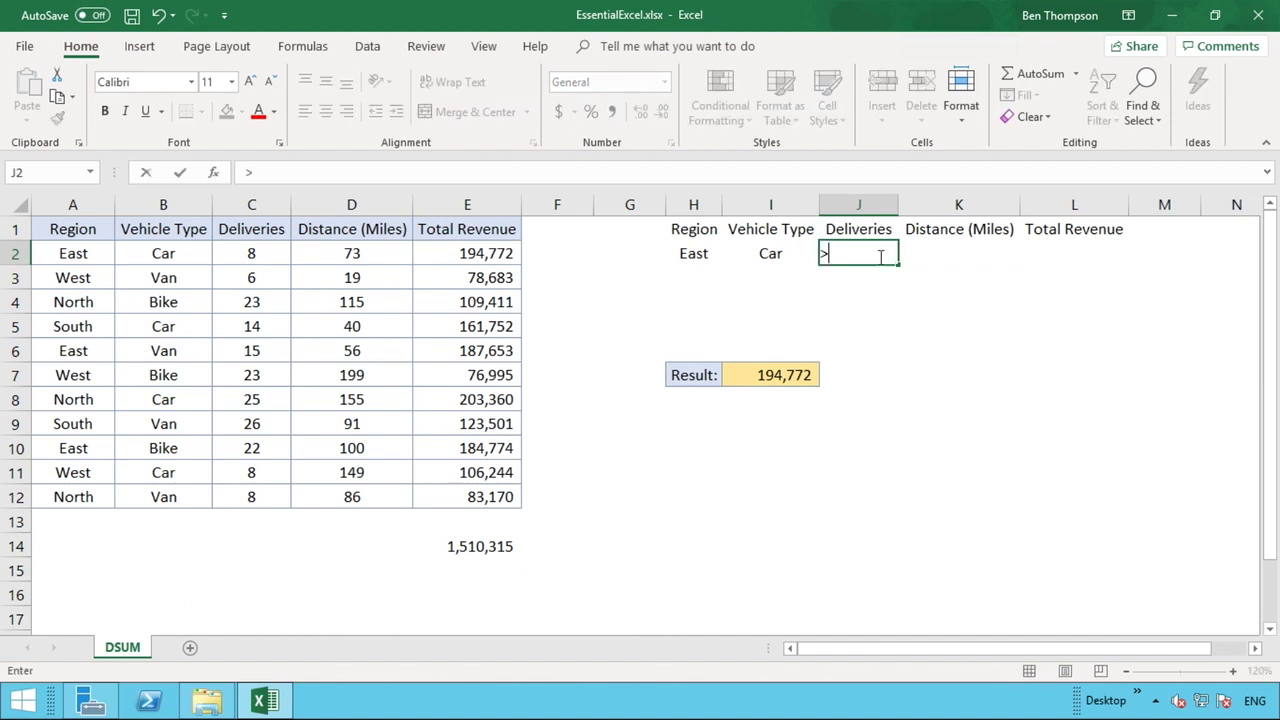
type("23")
key("Return")
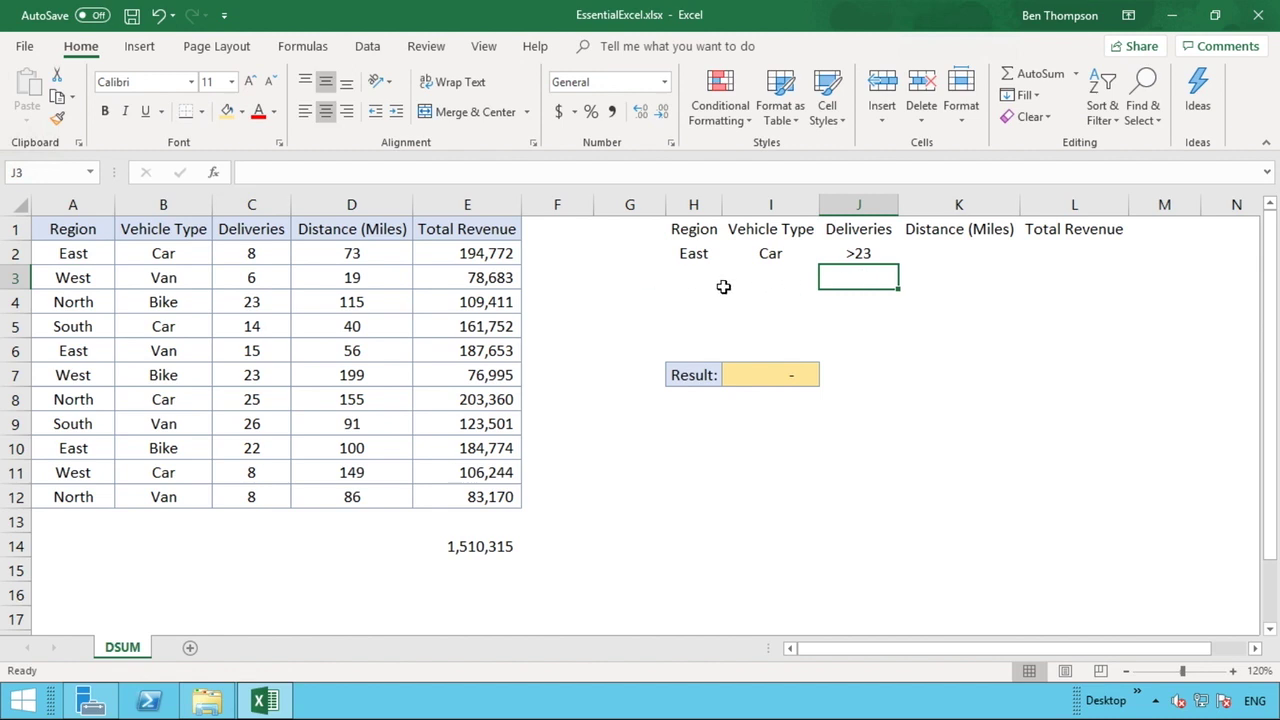
left_click(694, 256)
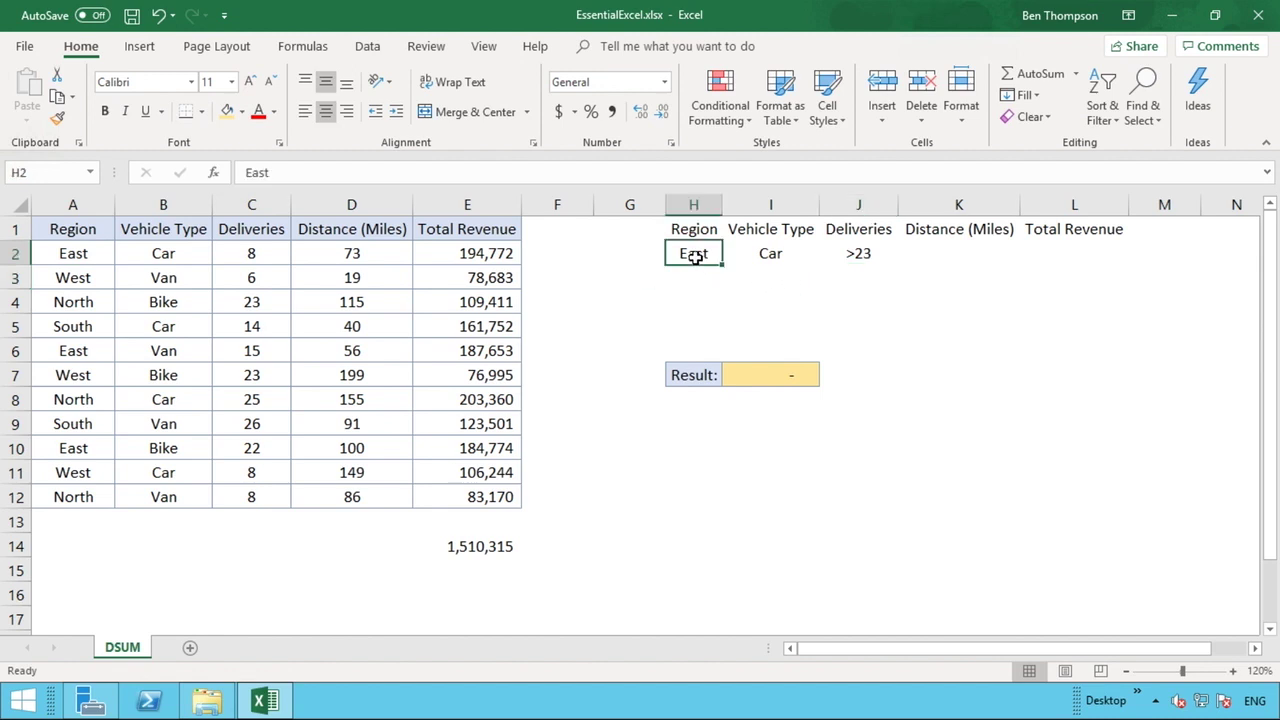
left_click(772, 256)
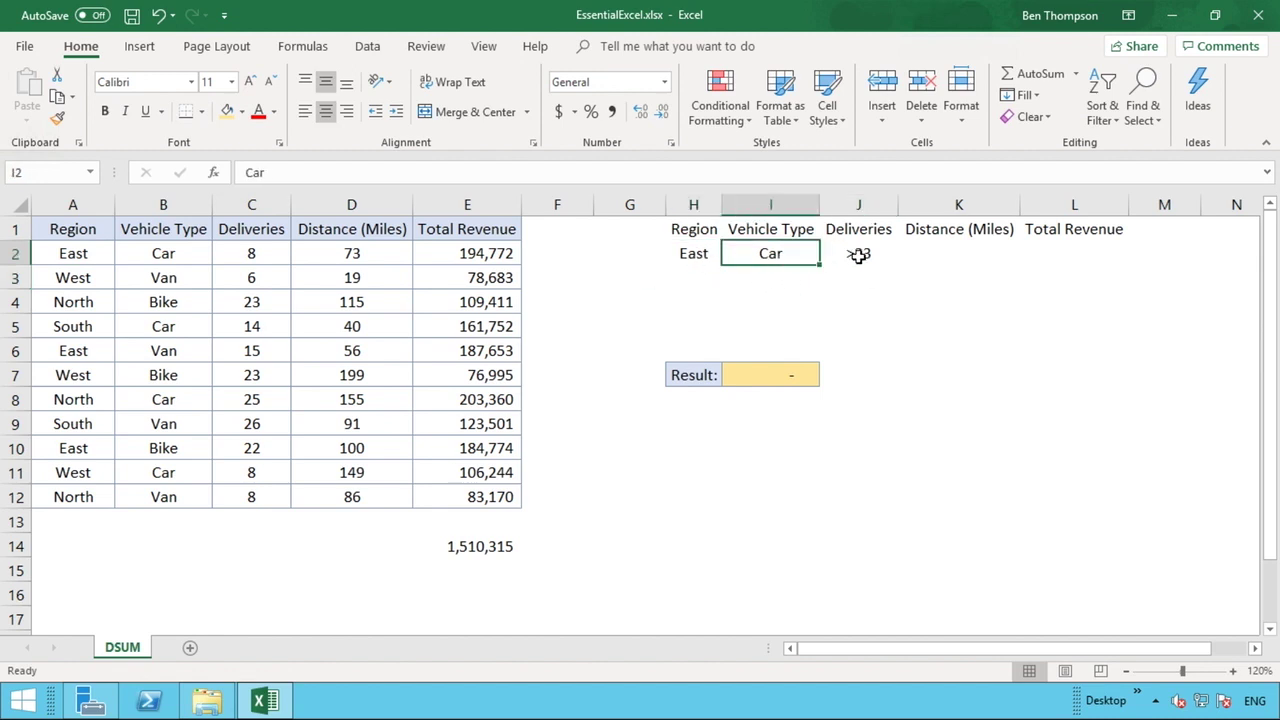
left_click(857, 255)
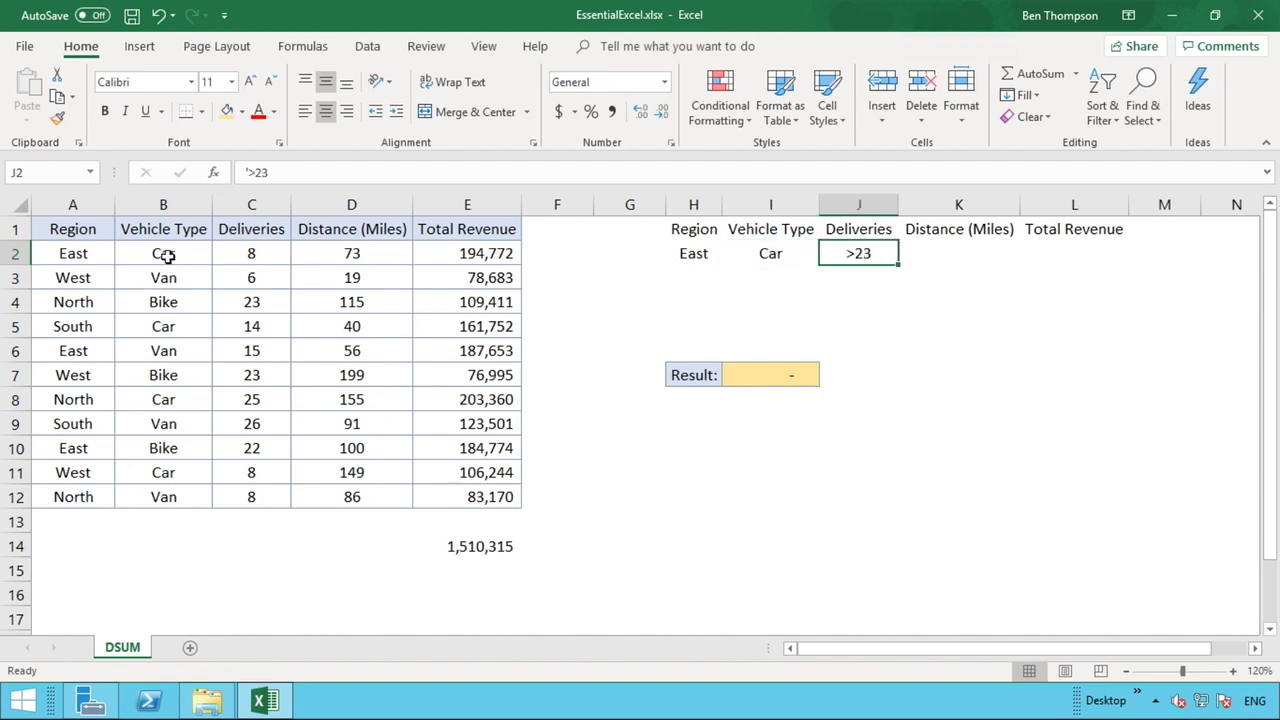
- Turn on filtering for the delivery table and filter Vehicle Type to show only Car
left_click(181, 229)
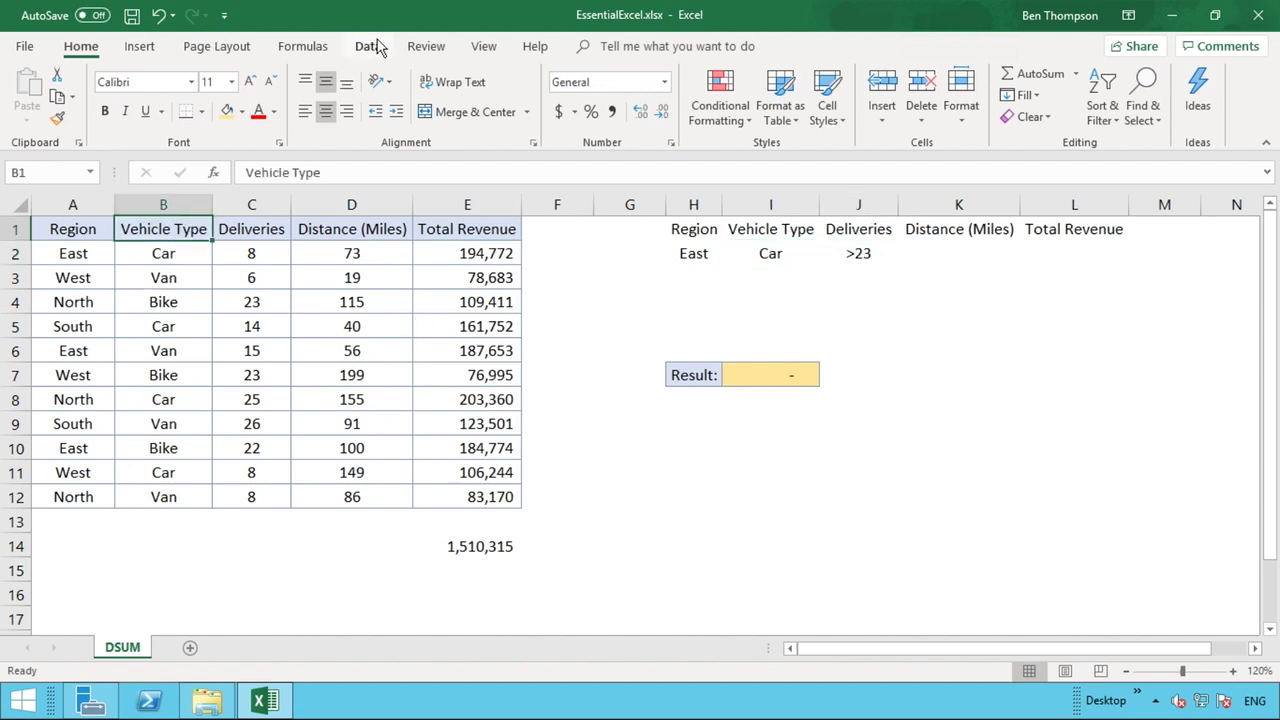
left_click(378, 47)
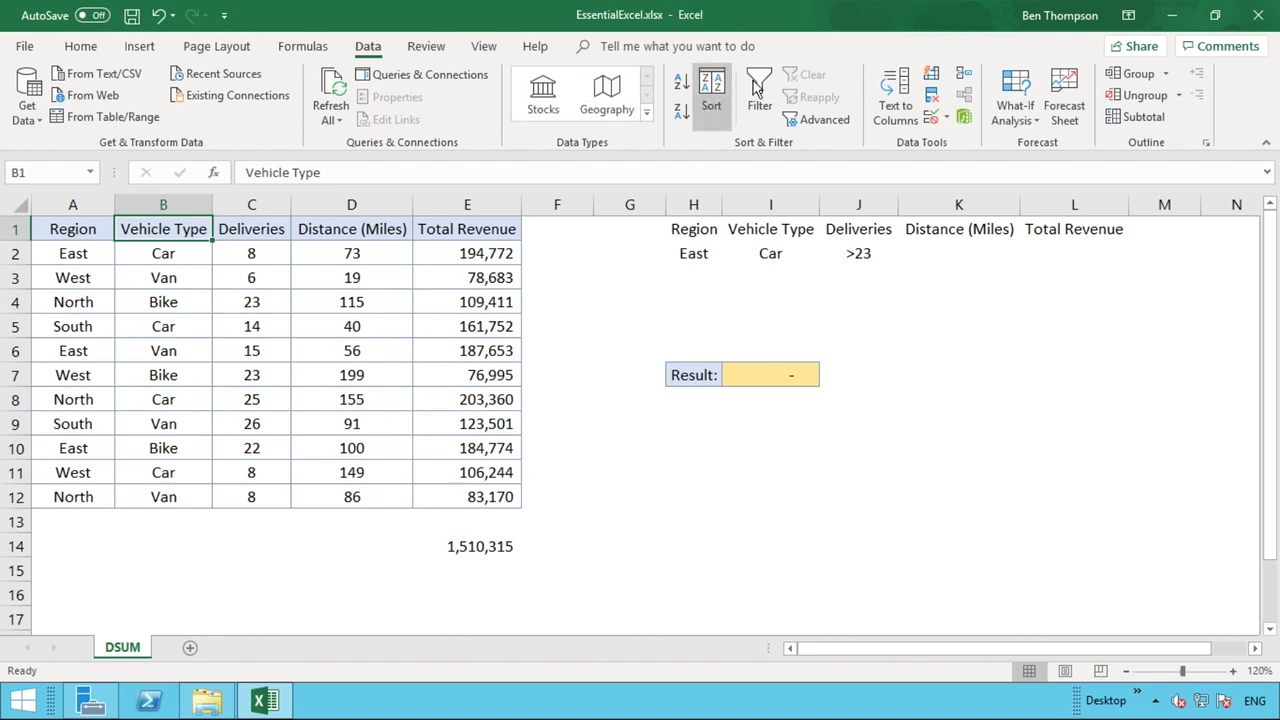
left_click(759, 95)
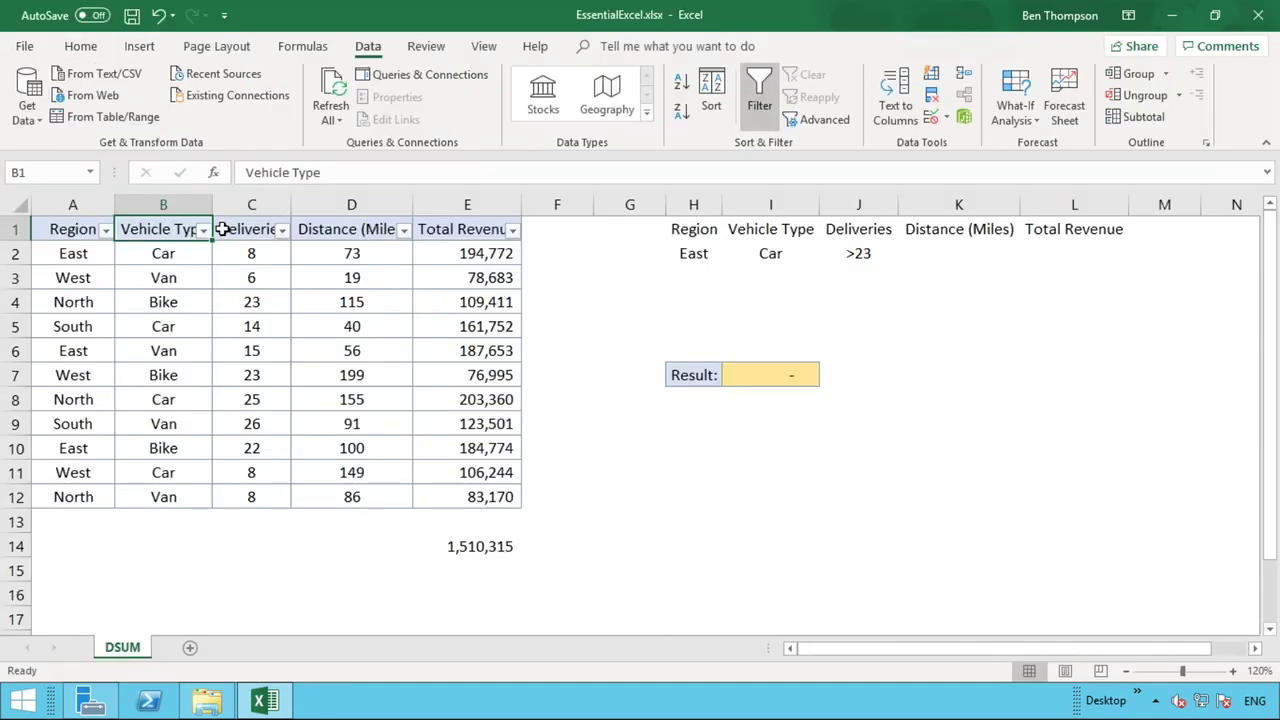
left_click(204, 234)
left_click(95, 414)
left_click(70, 448)
left_click(114, 587)
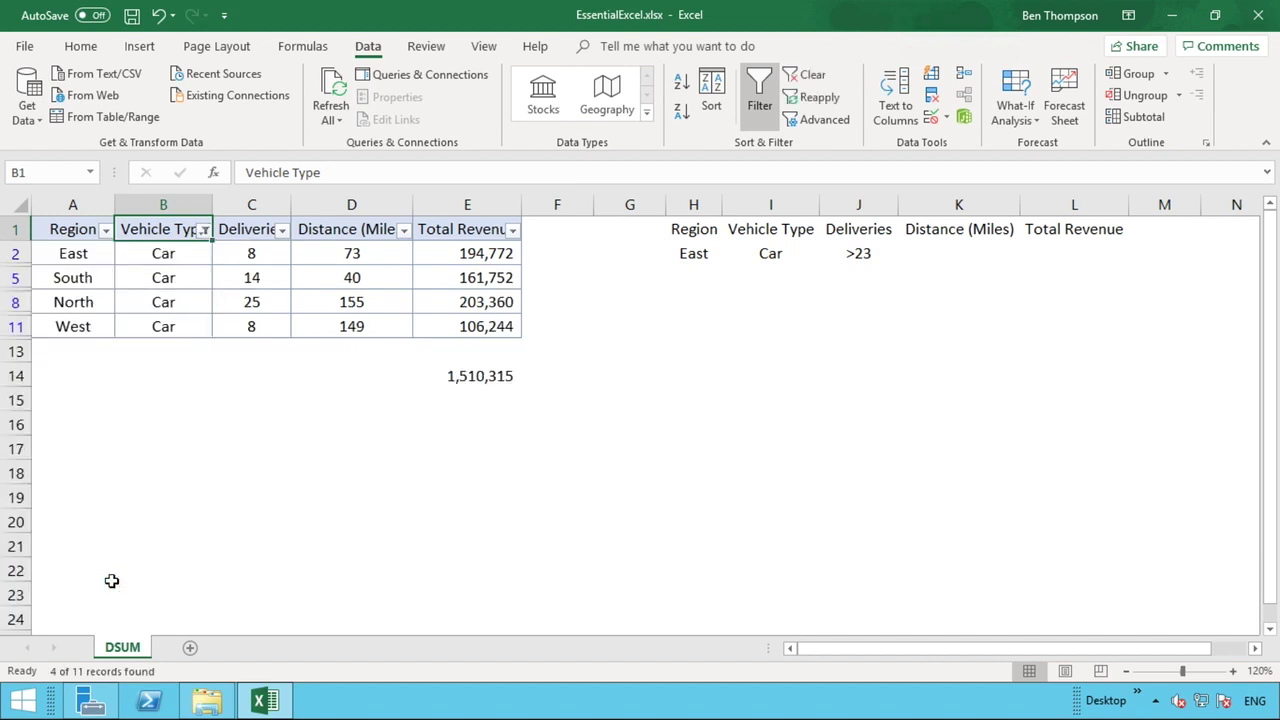
- Filter the Deliveries column of the table to show only the value 25
left_click(282, 230)
left_click(95, 414)
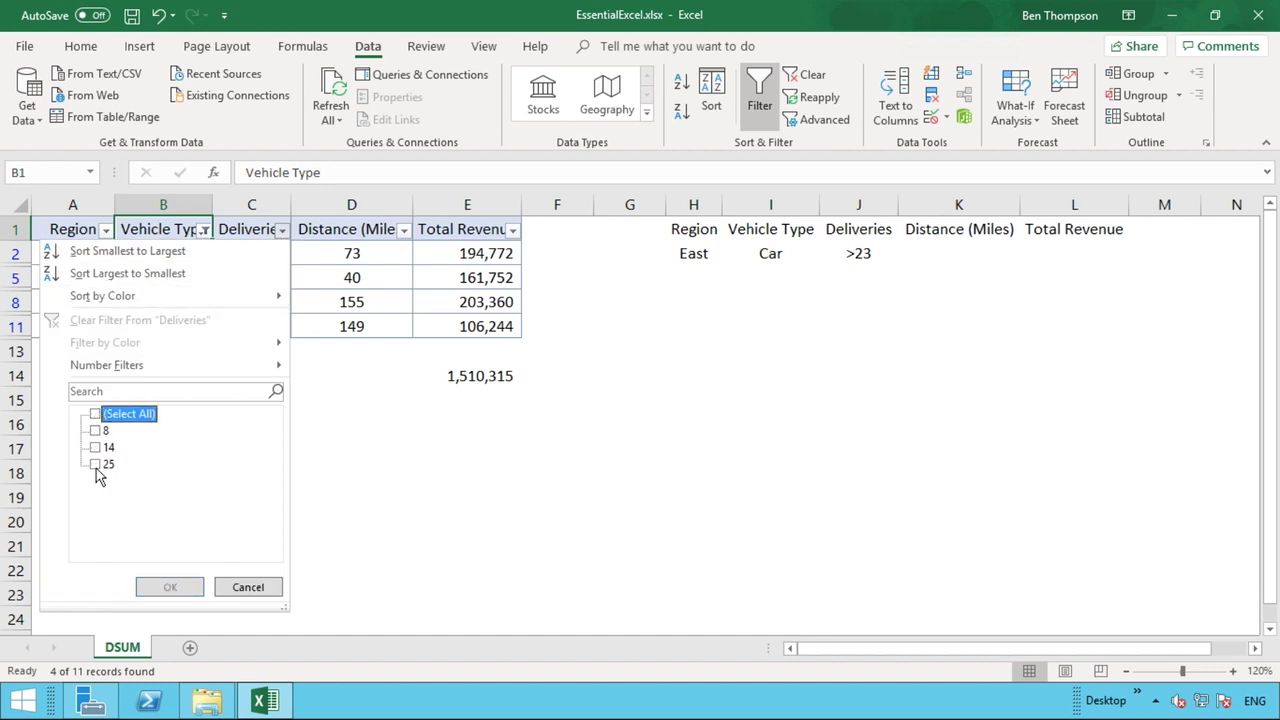
left_click(96, 466)
left_click(186, 585)
left_click(181, 422)
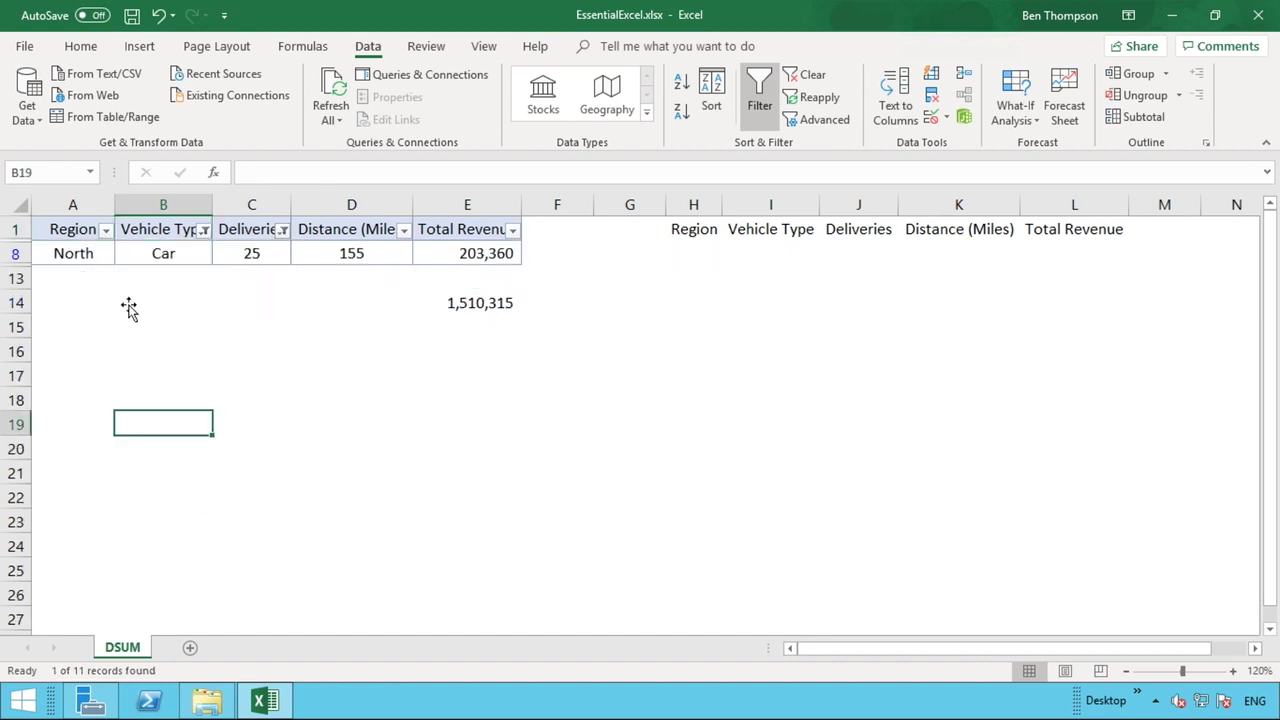
- Clear all active filters from the delivery table
left_click(84, 255)
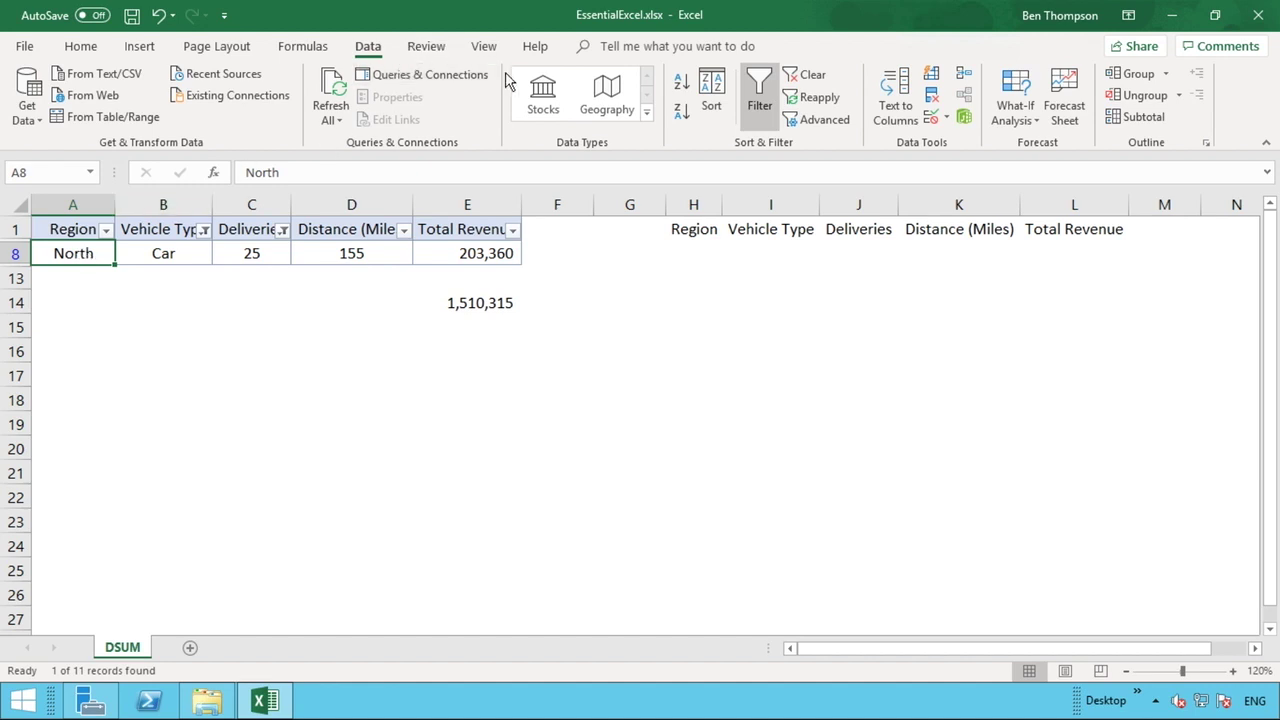
left_click(797, 82)
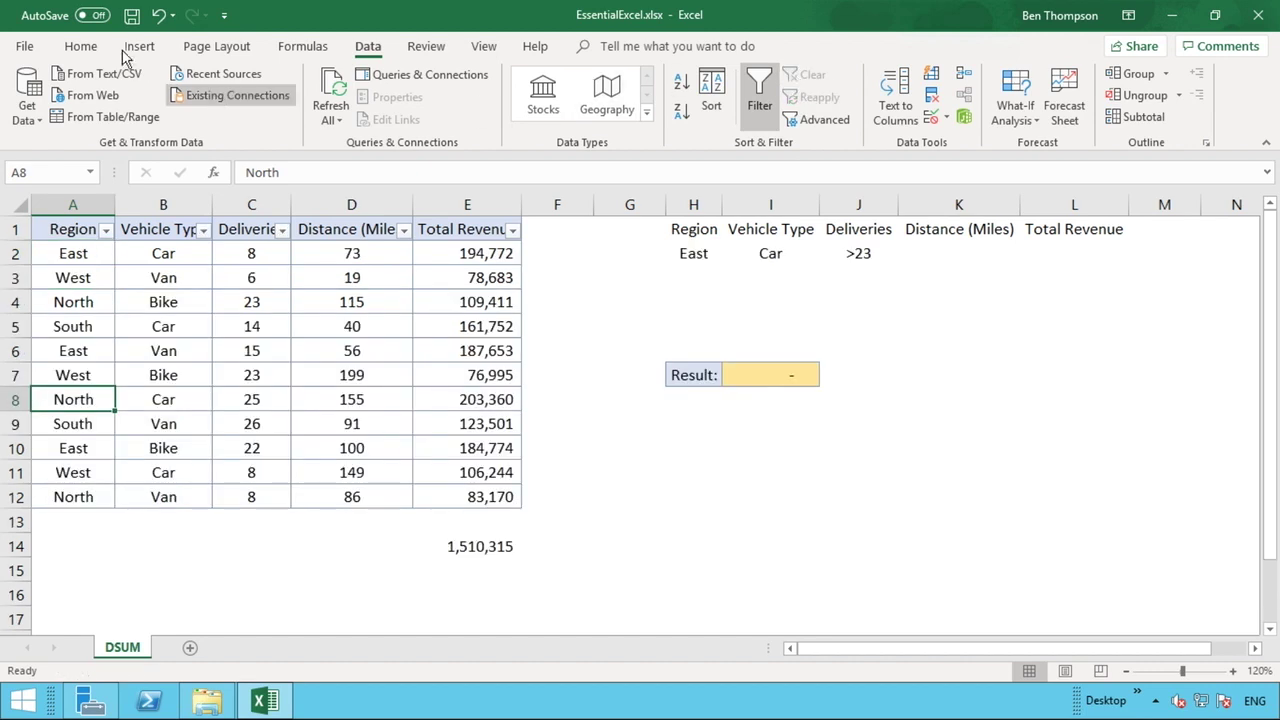
left_click(869, 293)
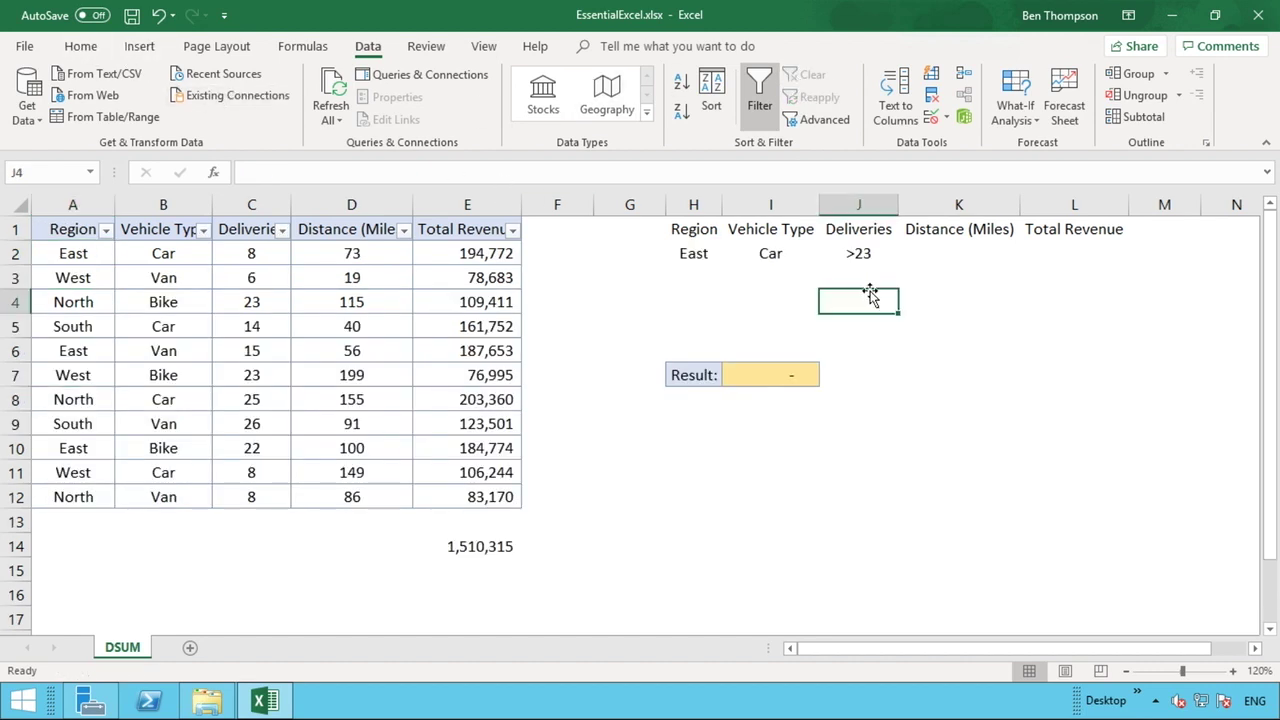
- Change the Region criterion in H2 to North
left_click(694, 253)
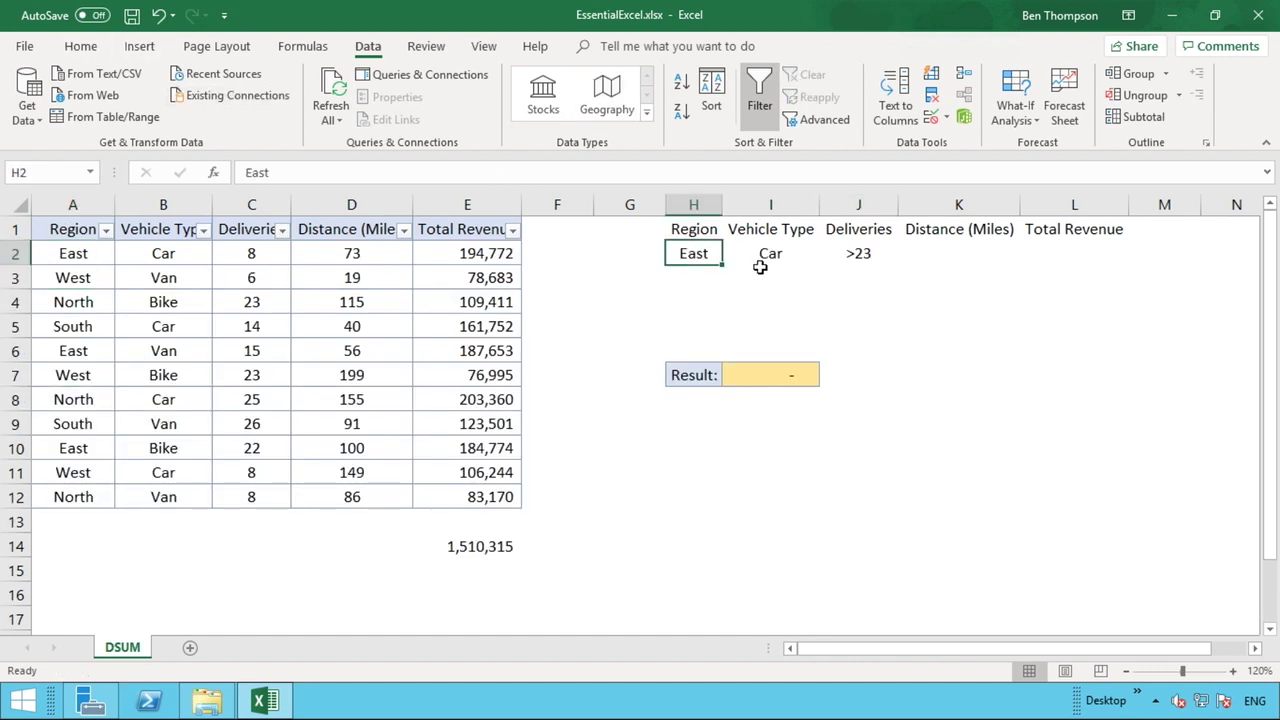
key("F2")
key("BackSpace")
key("BackSpace")
key("BackSpace")
key("BackSpace")
type("North")
key("Return")
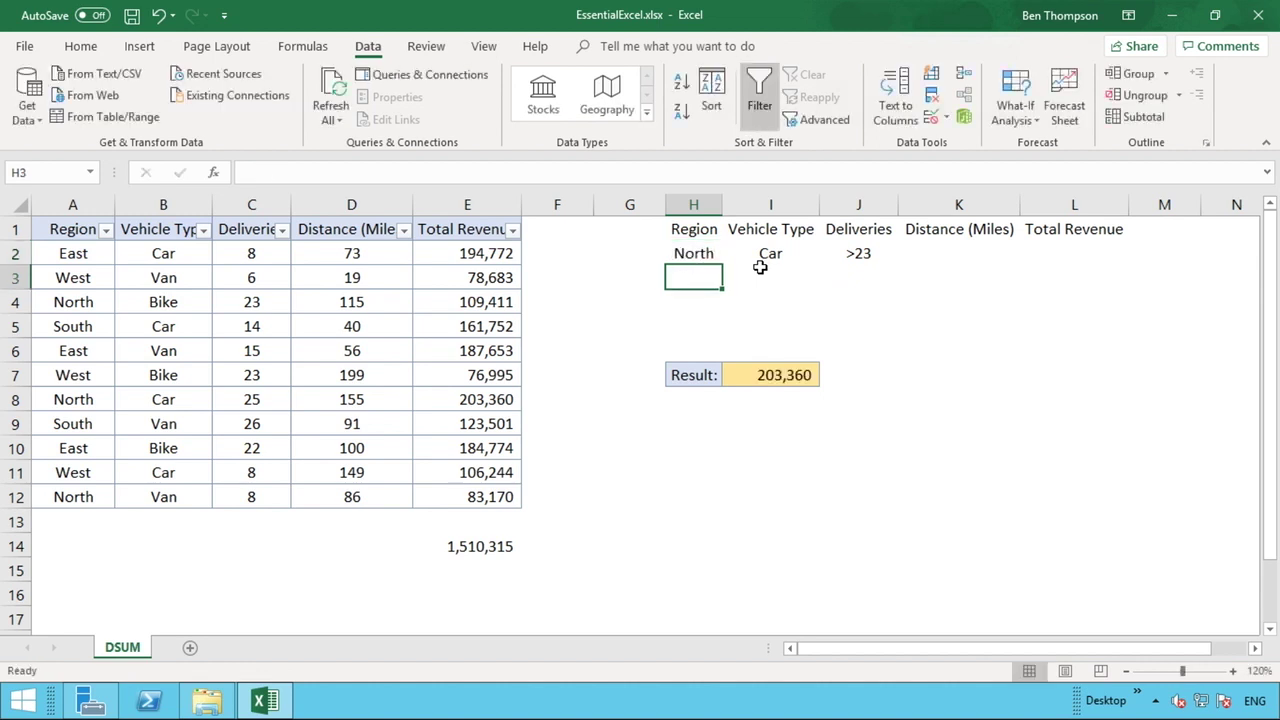
- Set the Region criterion in H2 back to East
left_click(716, 253)
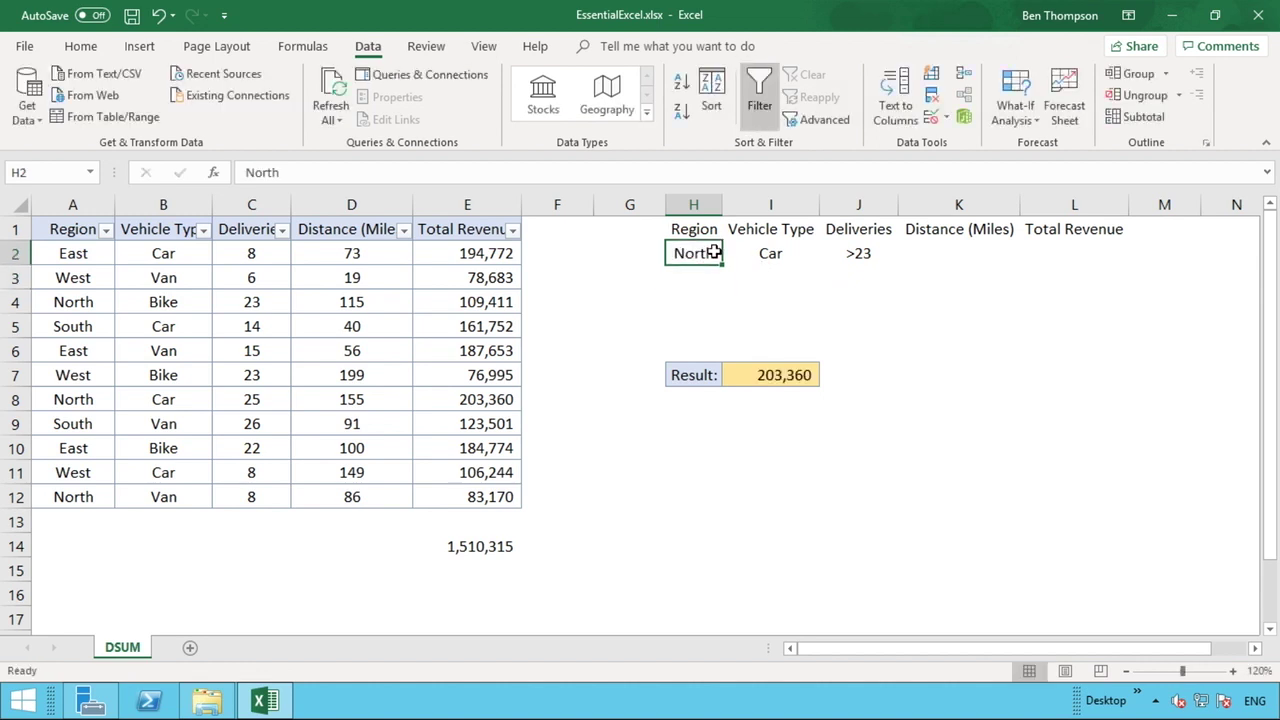
key("F2")
key("BackSpace")
key("BackSpace")
key("BackSpace")
key("BackSpace")
key("BackSpace")
type("East")
key("Return")
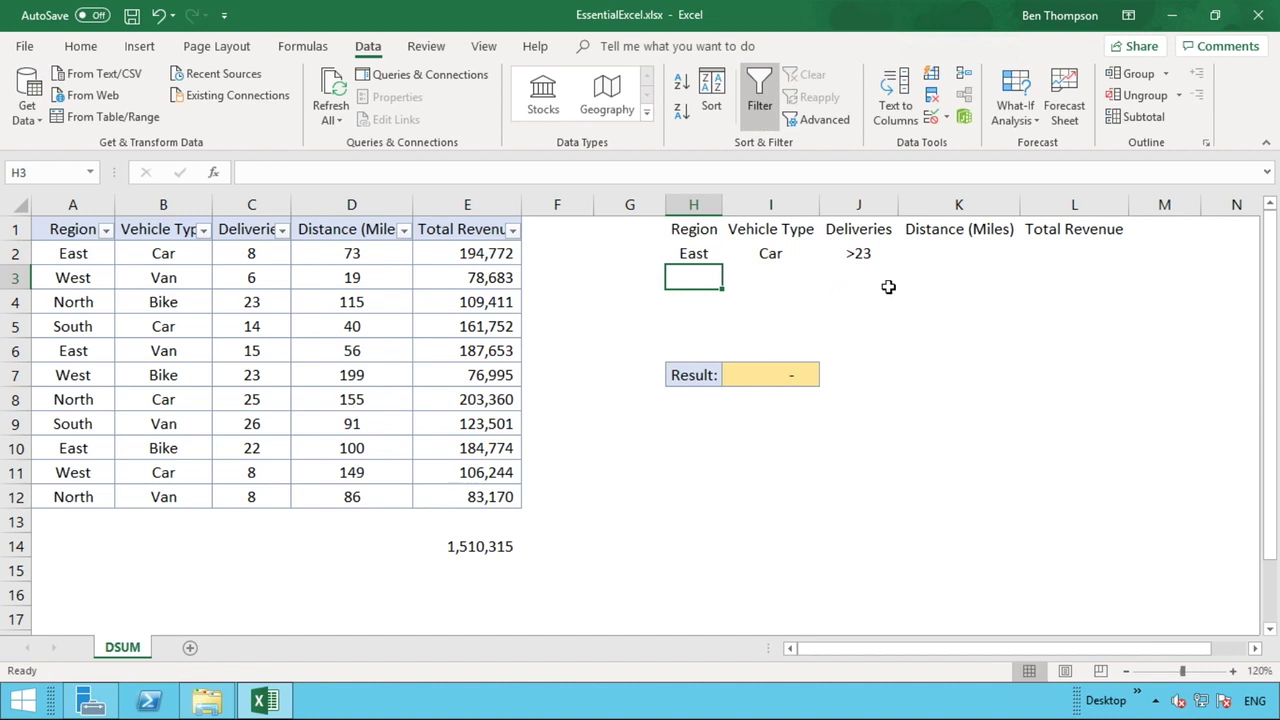
- Change the Deliveries criterion in J2 to >20
left_click(875, 254)
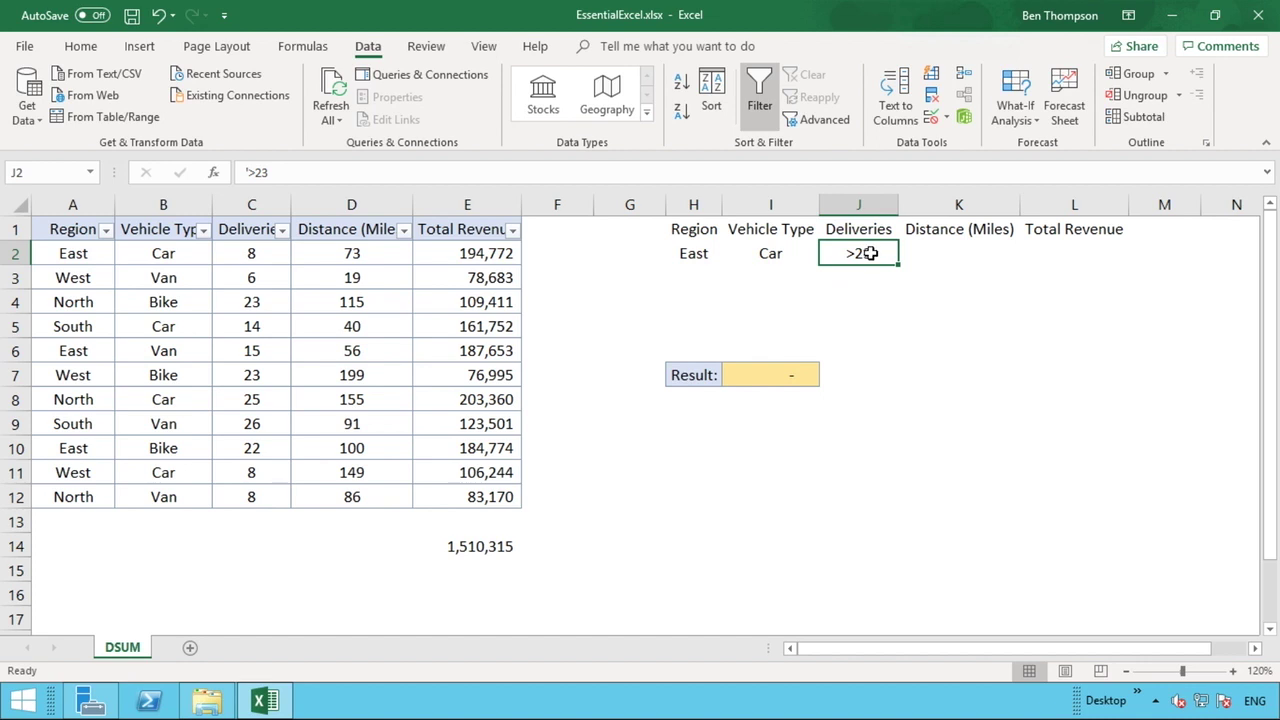
key("F2")
key("BackSpace")
type("0")
key("Return")
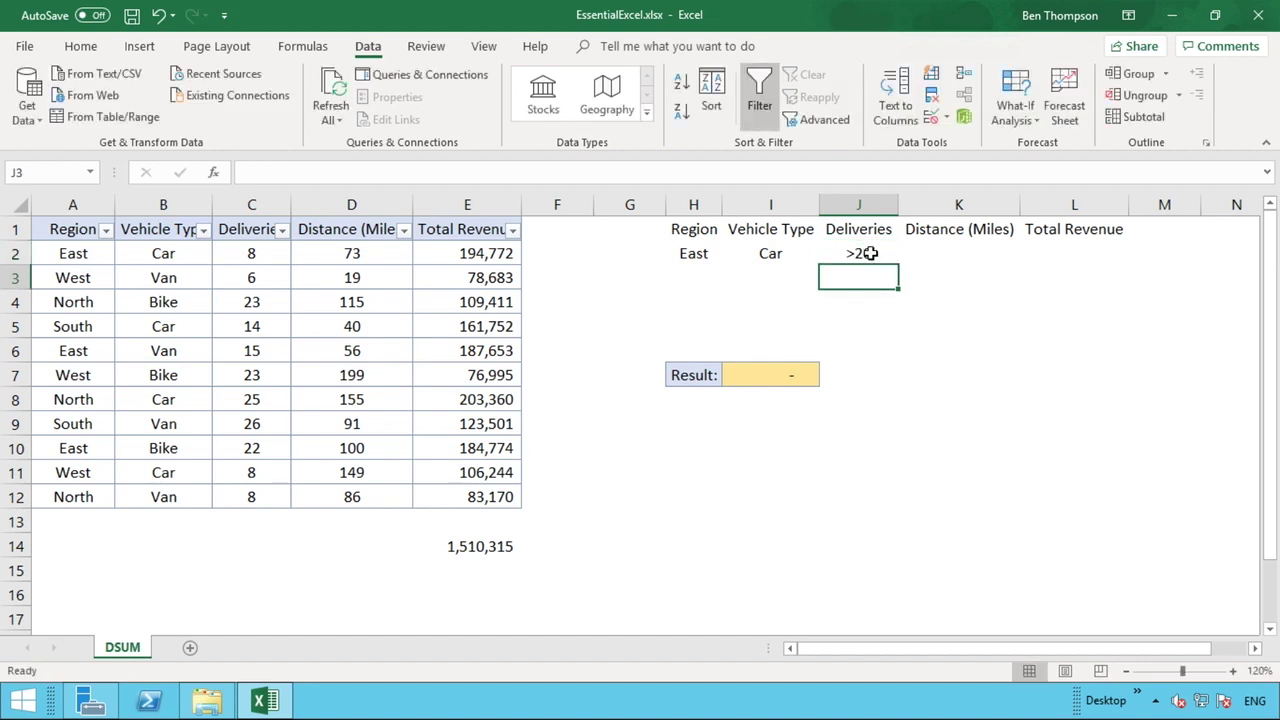
- Clear the Deliveries criterion from J2, leaving only the Region and Vehicle Type criteria
left_click(870, 253)
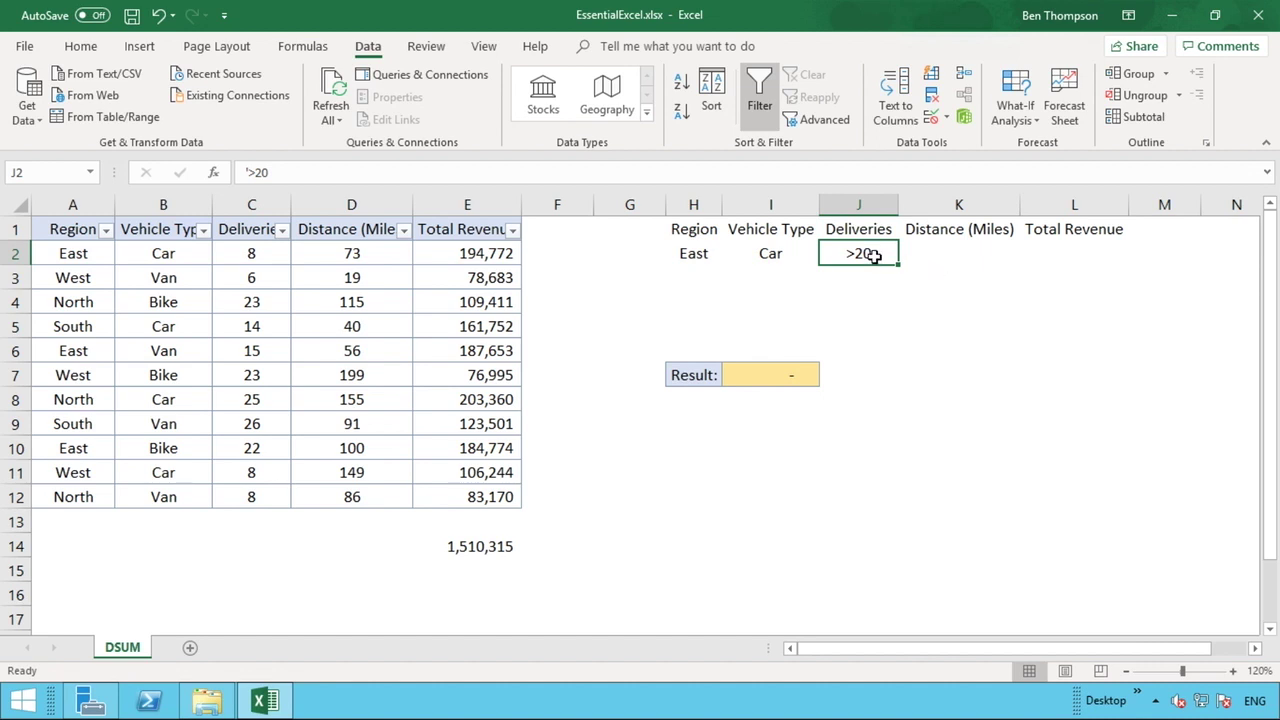
key("BackSpace")
key("Return")
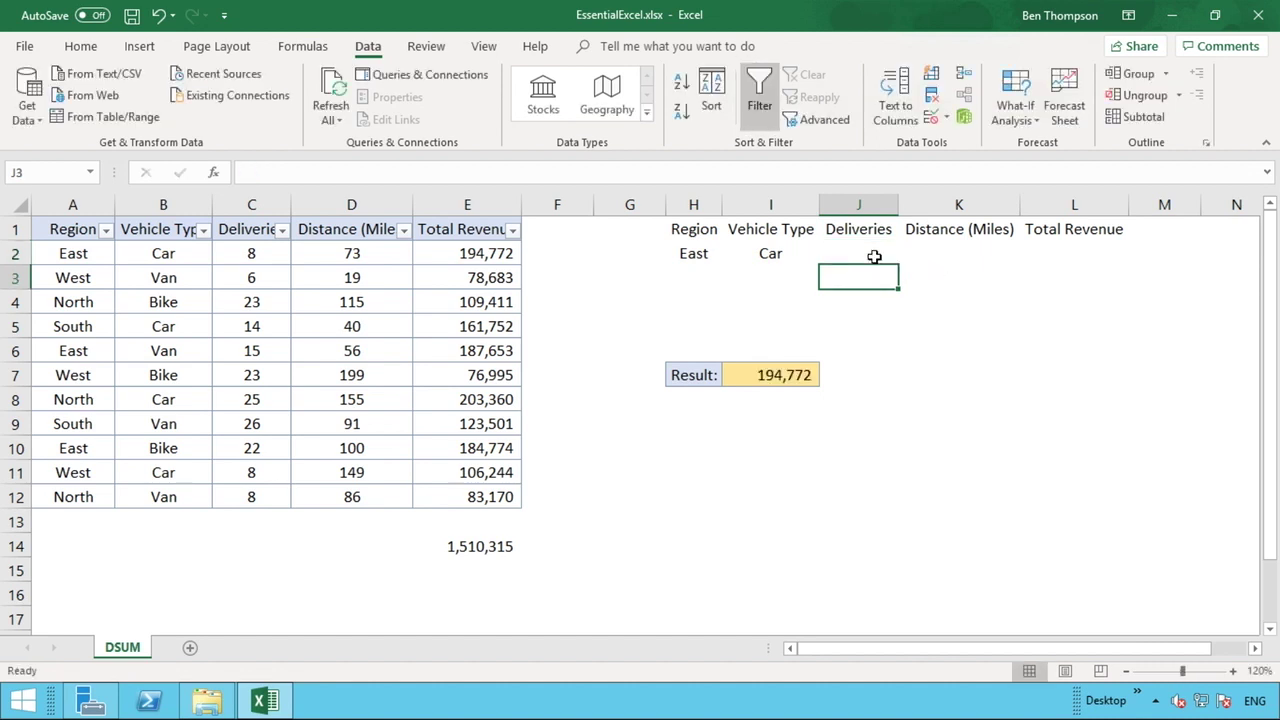
- Delete column L, which holds the Total Revenue heading of the criteria range
left_click(974, 249)
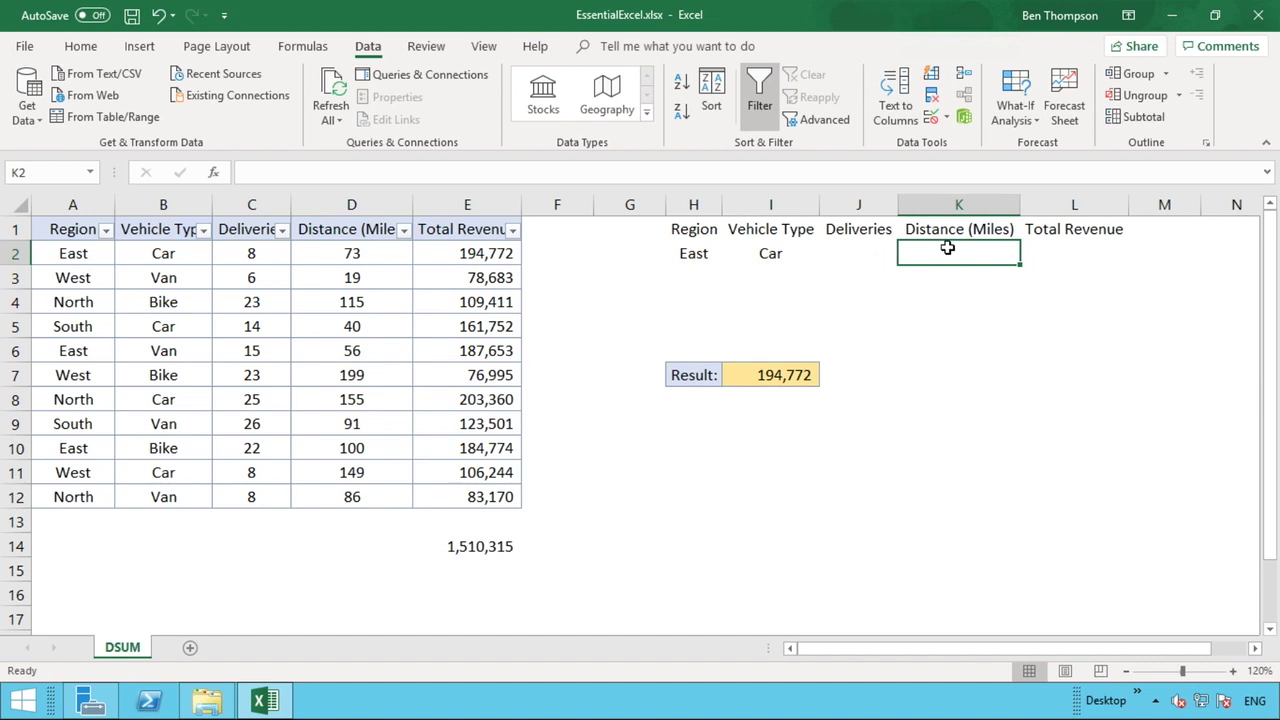
left_click(1087, 206)
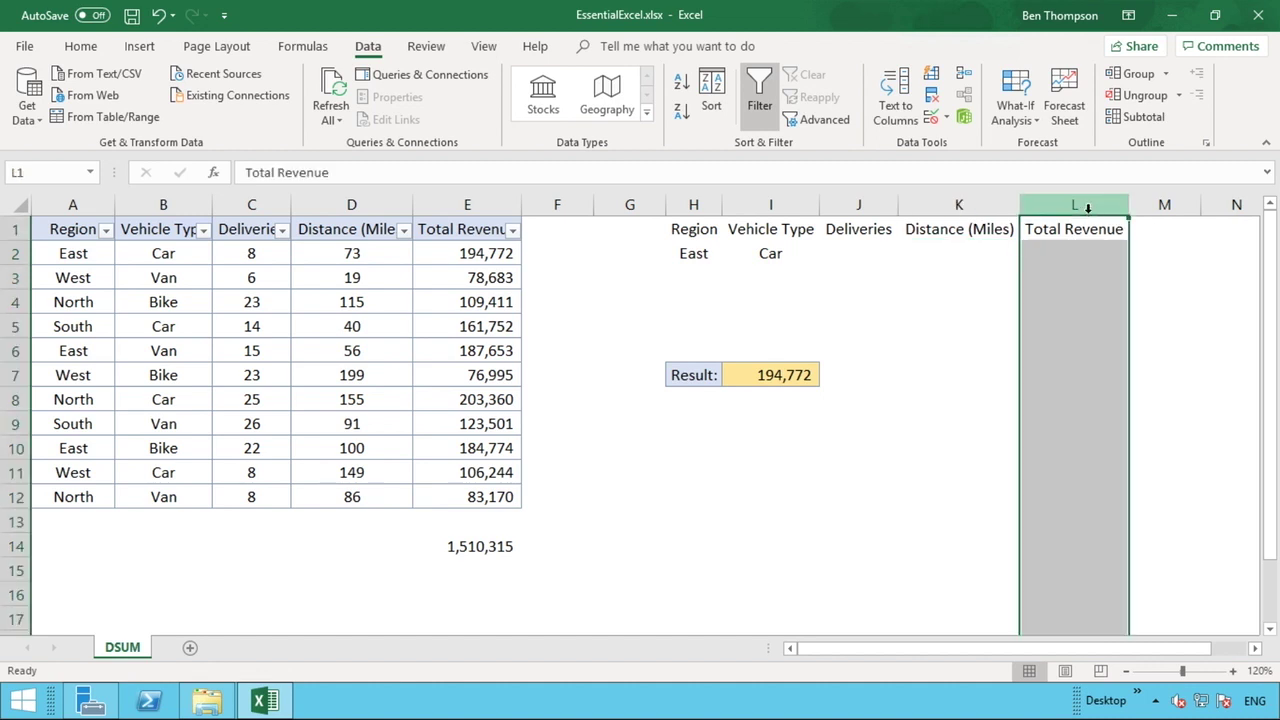
right_click(1087, 207)
left_click(1138, 365)
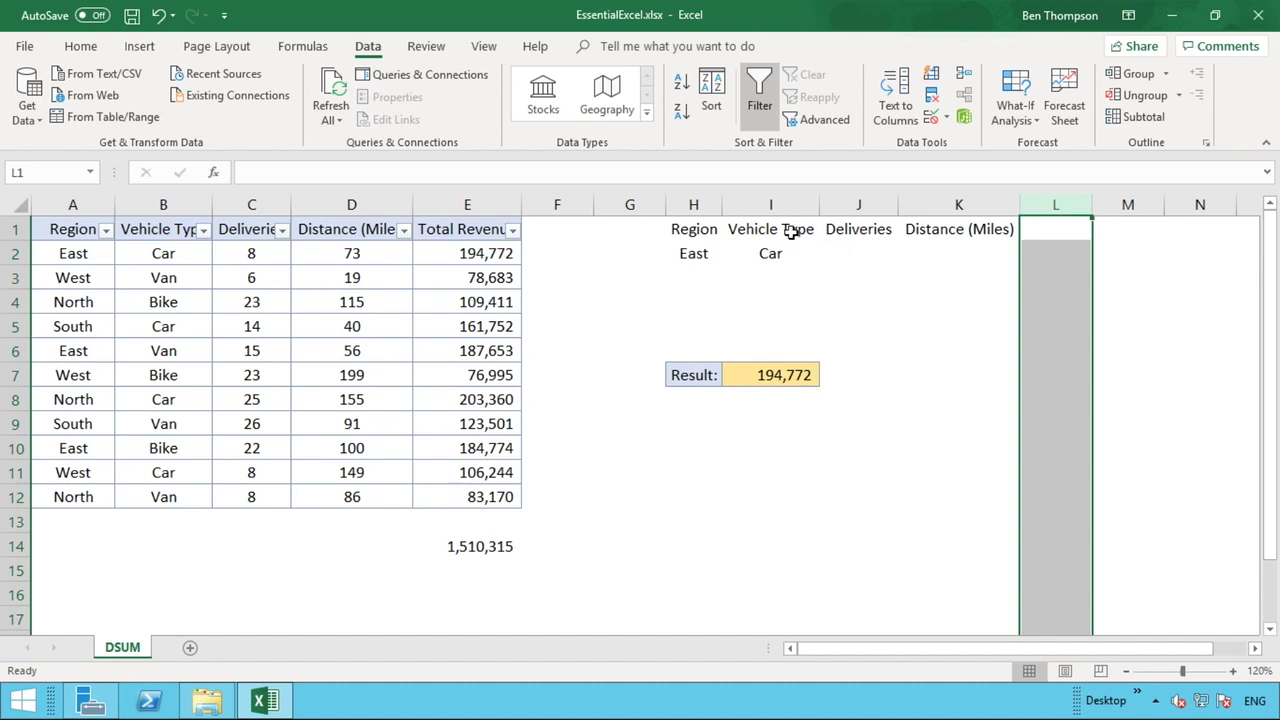
left_click(969, 244)
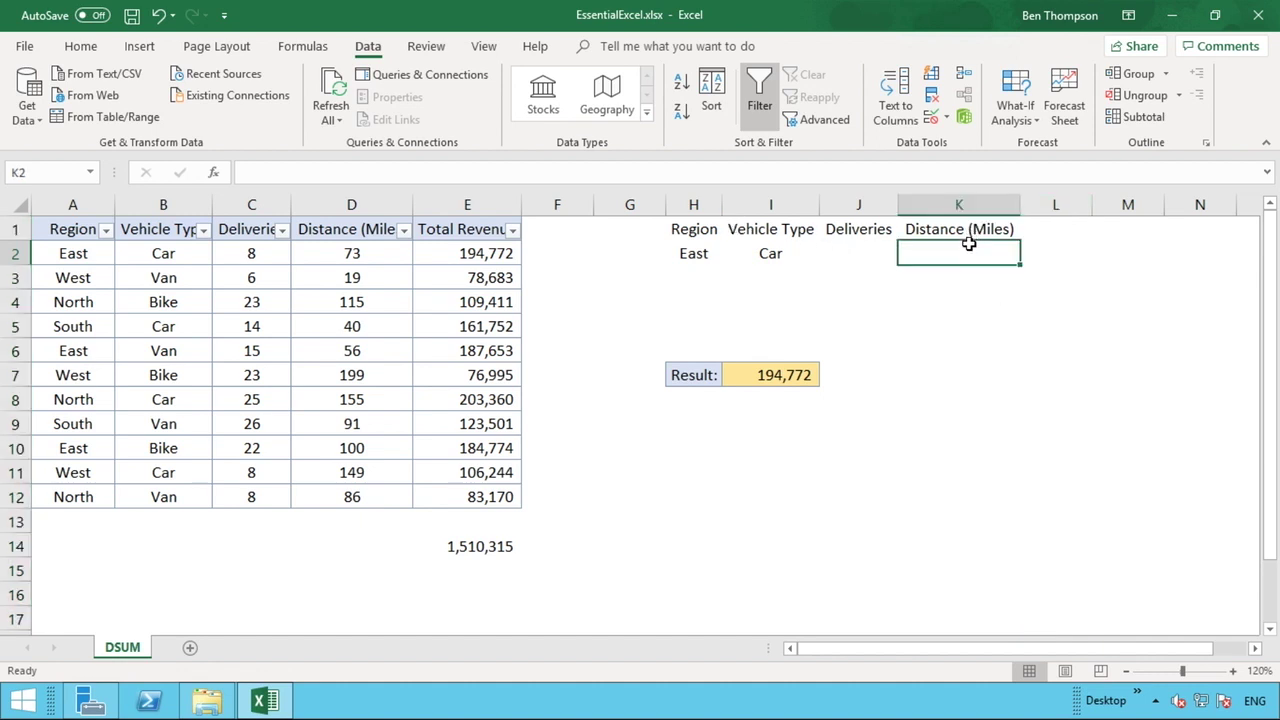
- Clear the Region criterion from H2 and the Vehicle Type criterion from I2
left_click_drag(686, 253, 751, 253)
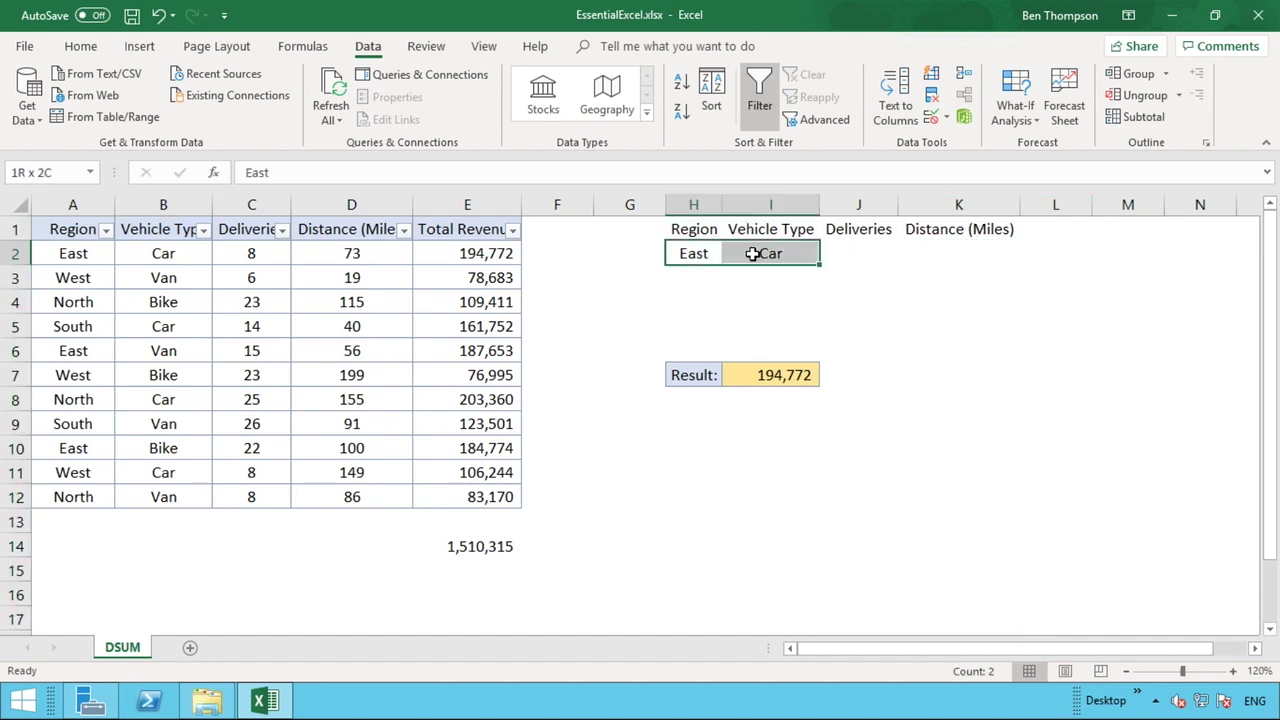
key("BackSpace")
key("Return")
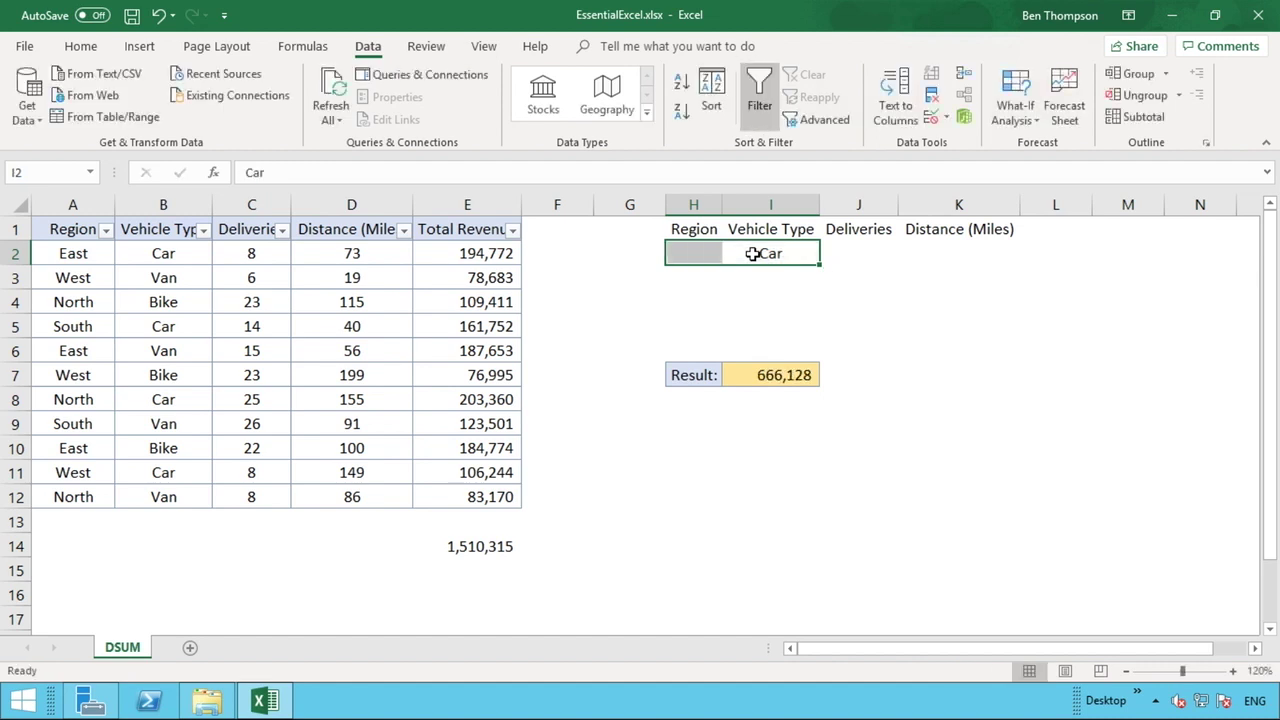
left_click(752, 253)
key("BackSpace")
key("Return")
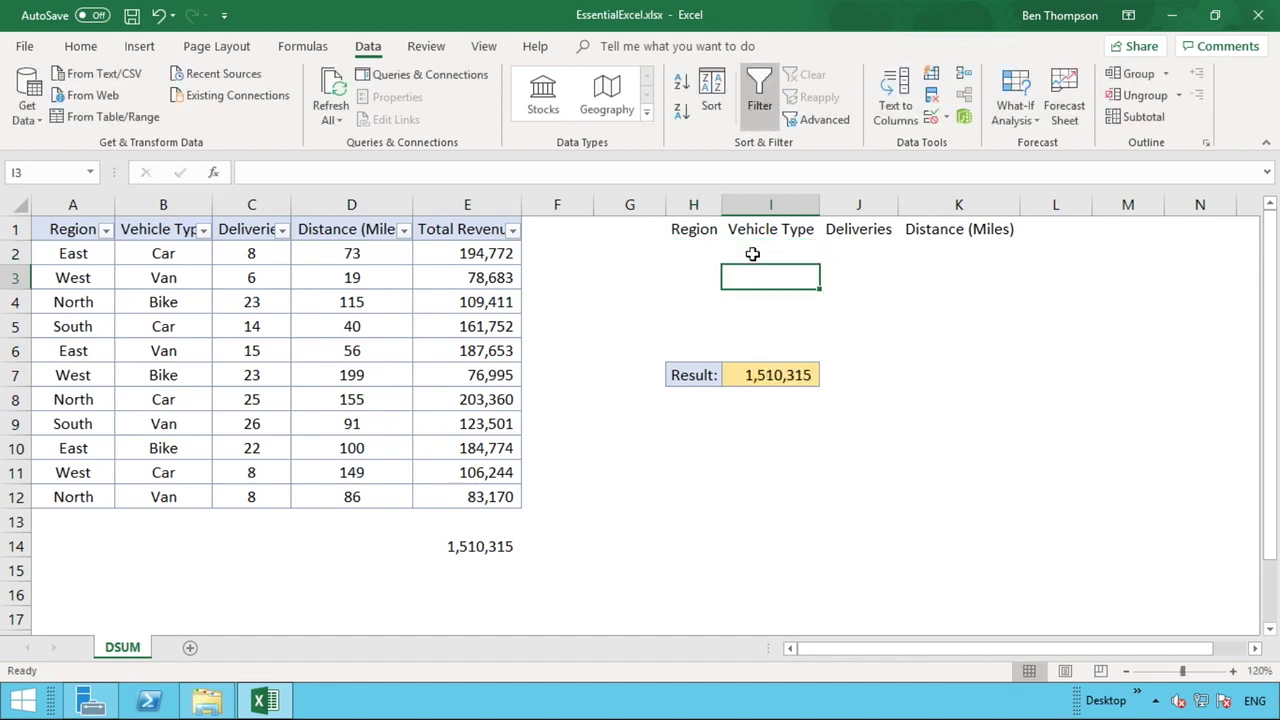
- Enter >23 as the Deliveries criterion in J2 and >100 as the Distance (Miles) criterion in K2
left_click(850, 253)
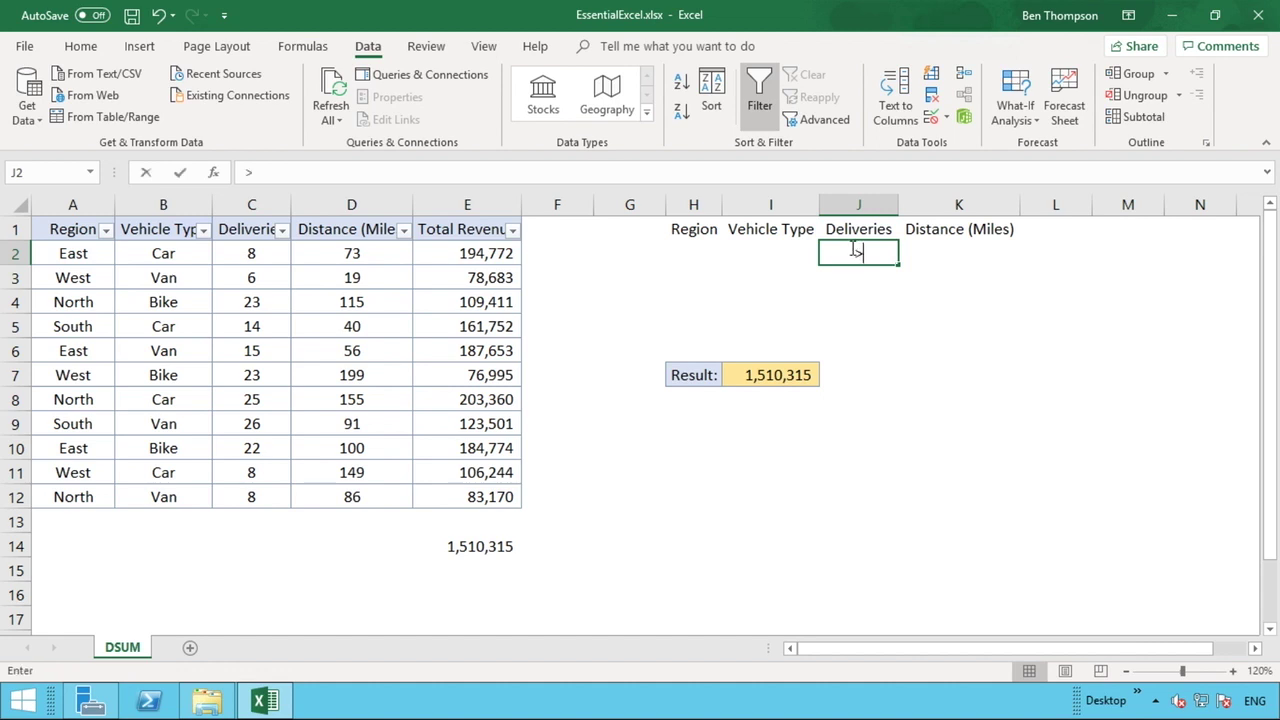
type(">23")
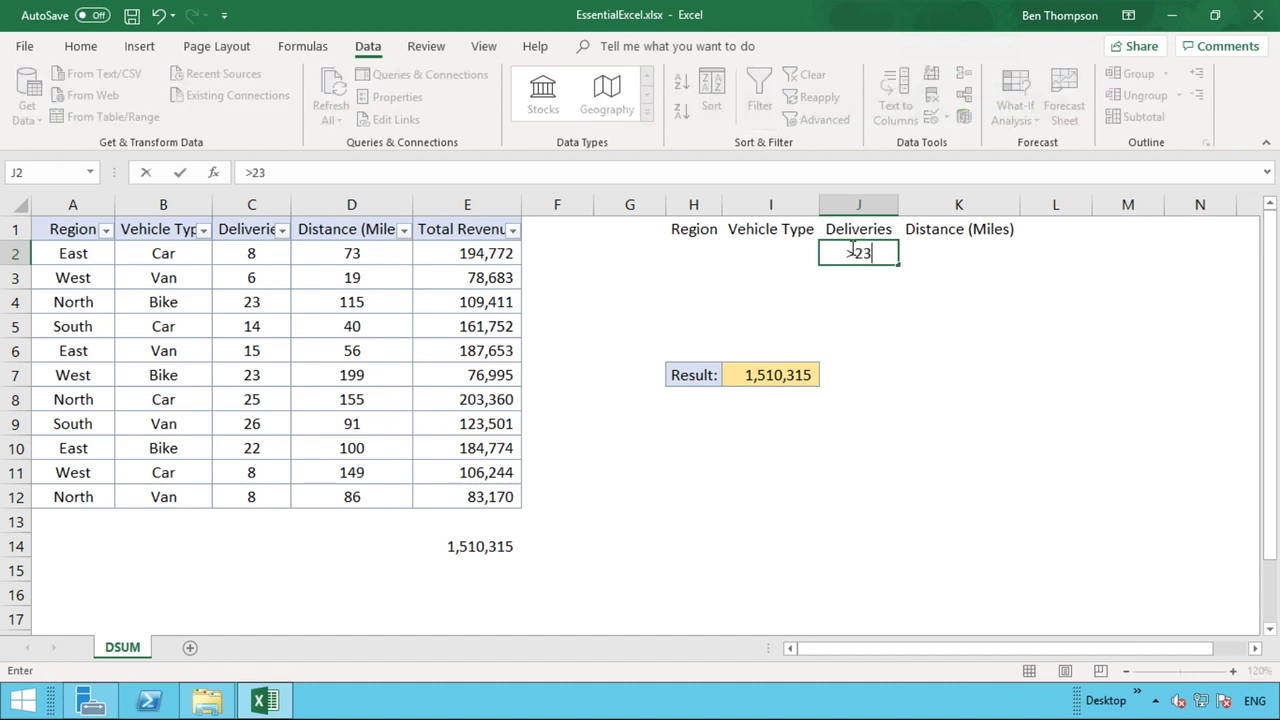
key("Return")
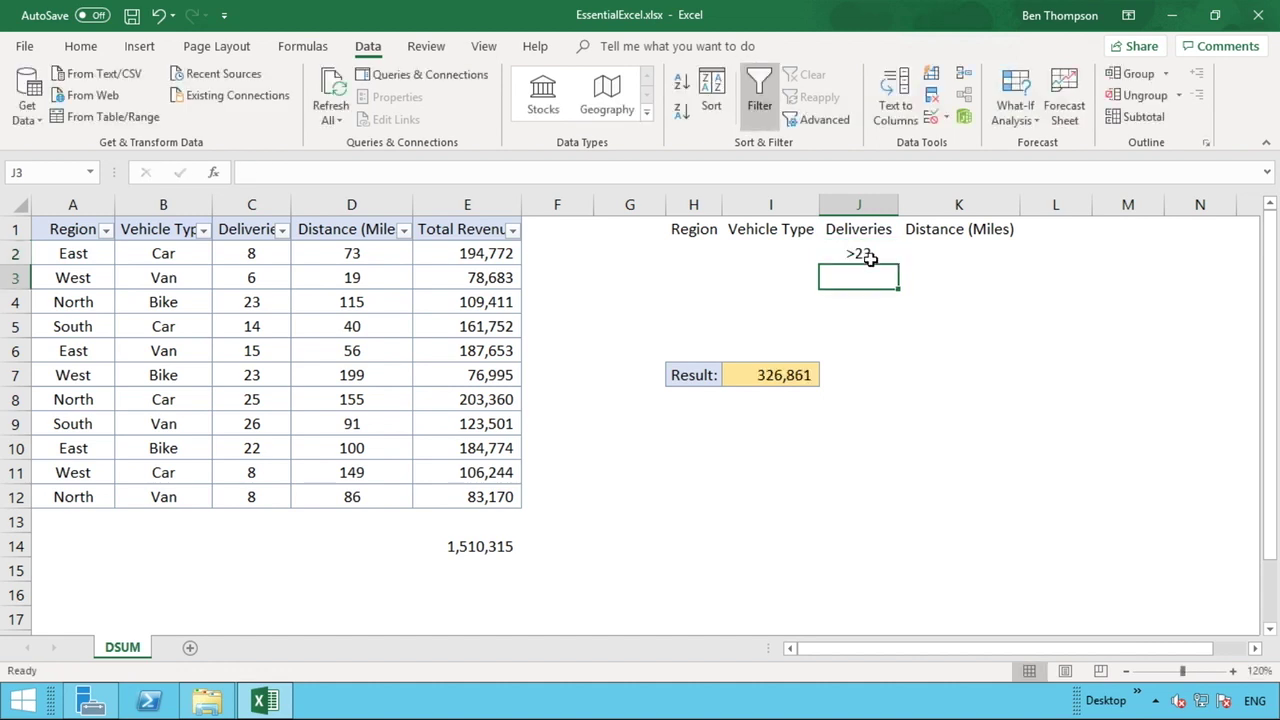
left_click(954, 252)
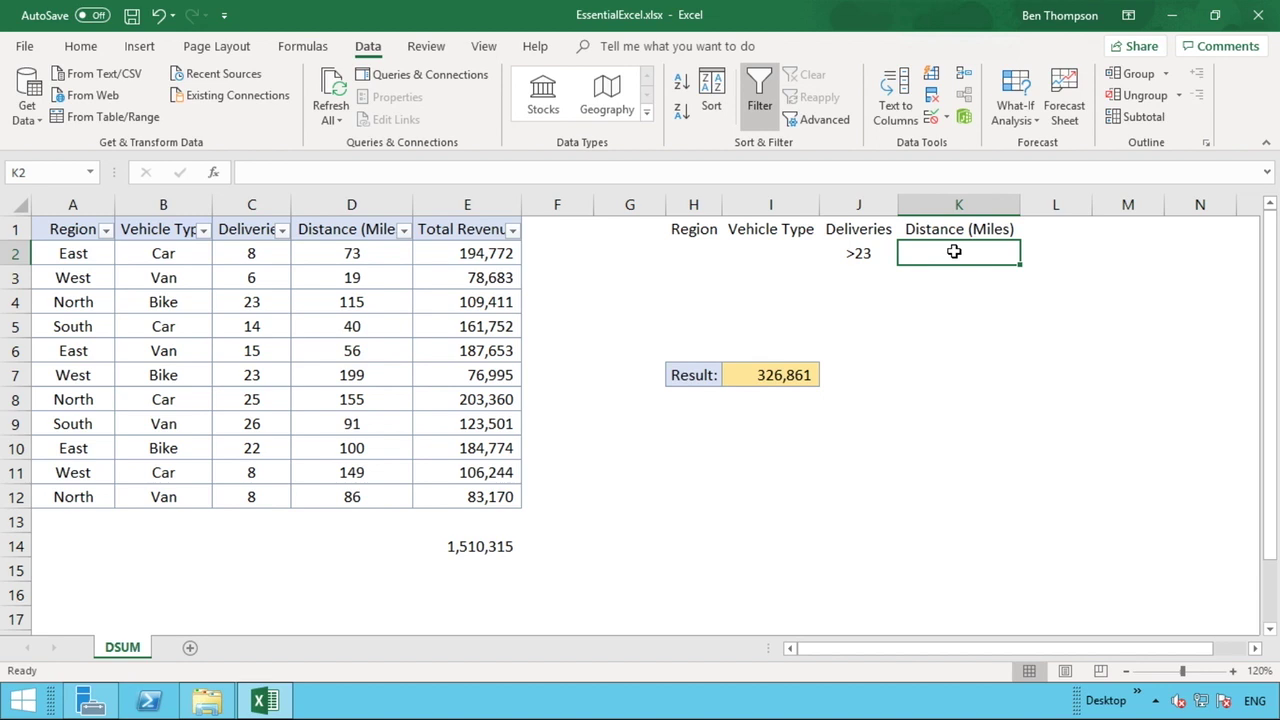
type(">100")
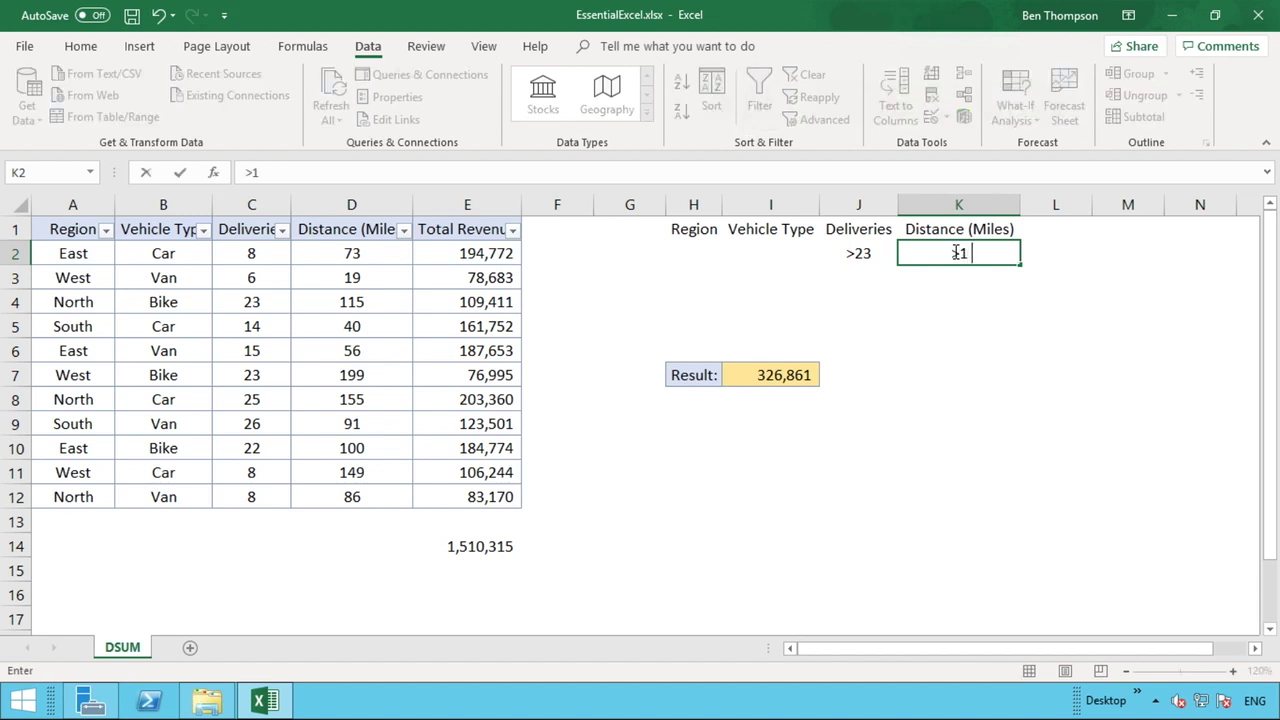
key("Return")
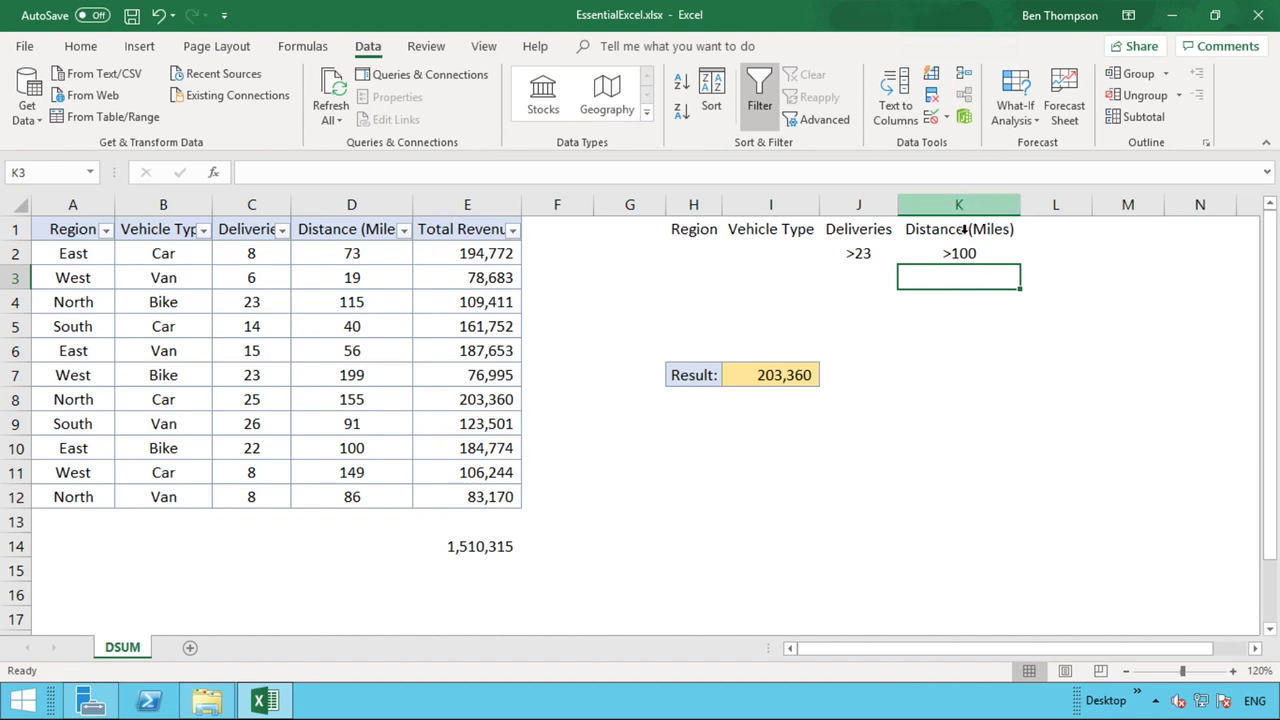
- Clear the contents of the Deliveries and Distance (Miles) criteria cells J2:K2
left_click_drag(929, 252, 855, 260)
right_click(855, 260)
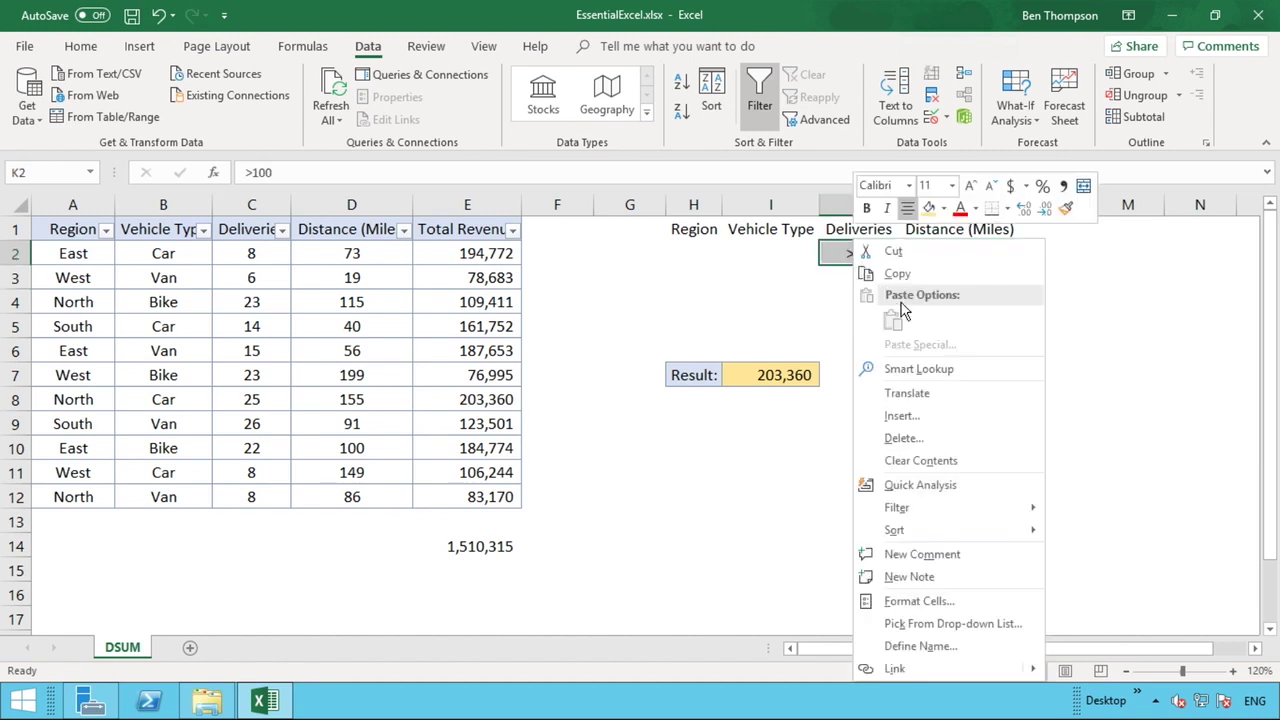
left_click(922, 460)
left_click(824, 420)
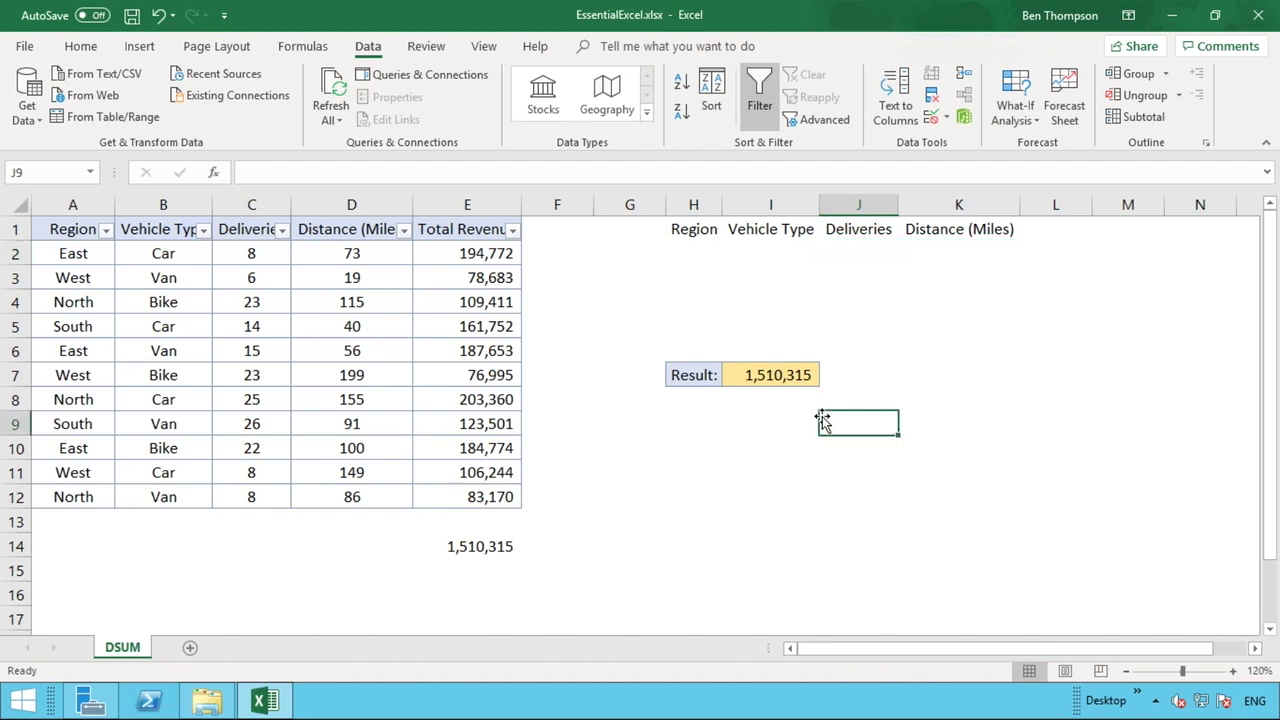
- Examine the DSUM formula in result cell I7 and the criteria range it references
right_click(770, 383)
left_click(752, 376)
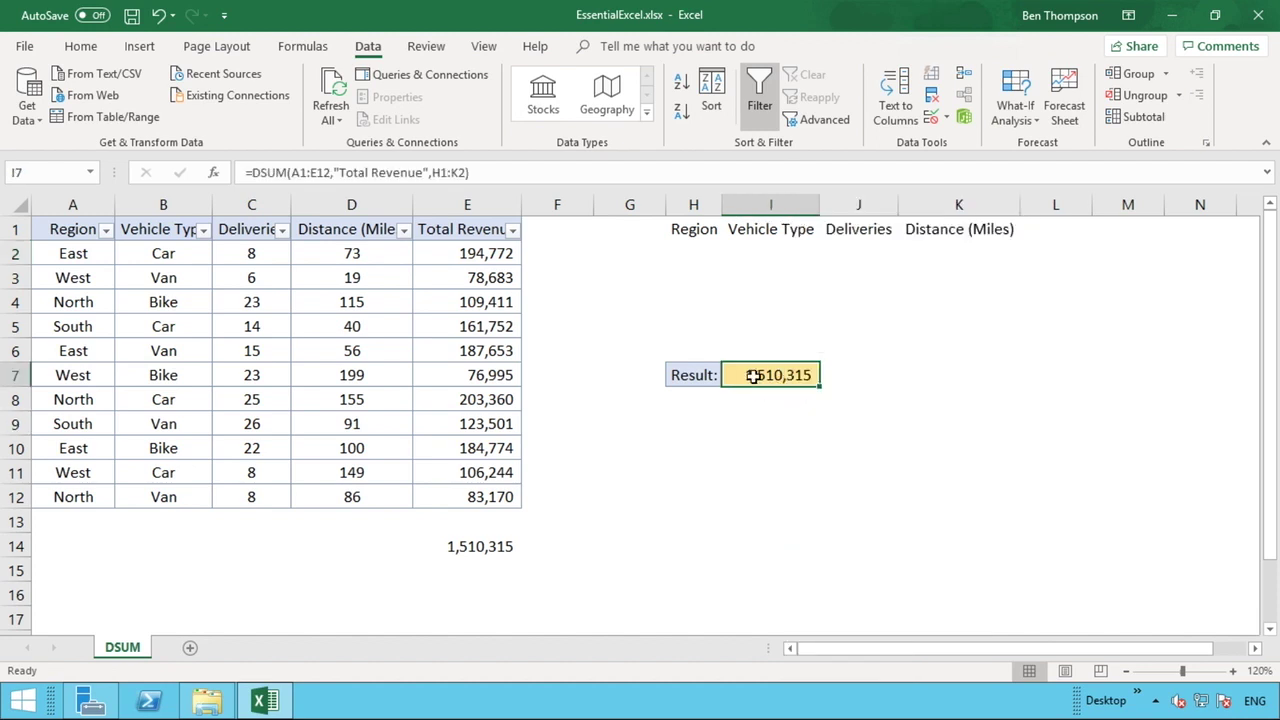
left_click(700, 252)
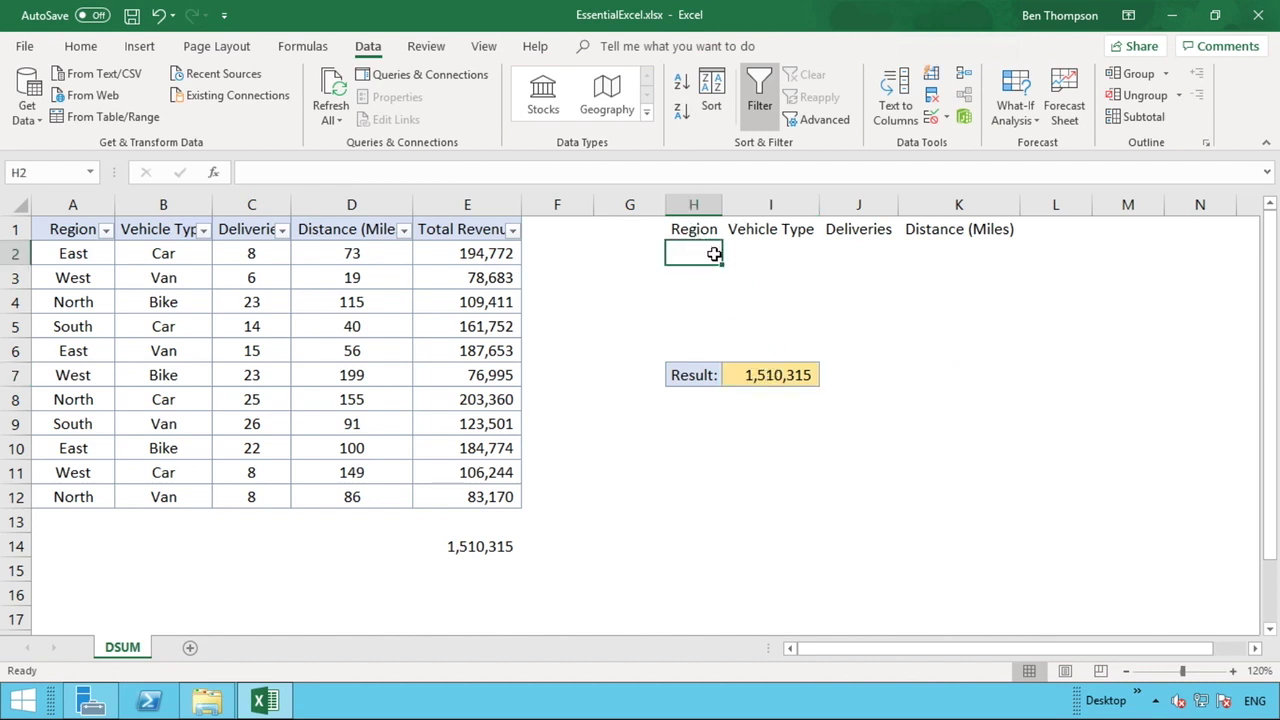
left_click(800, 375)
double_click(800, 375)
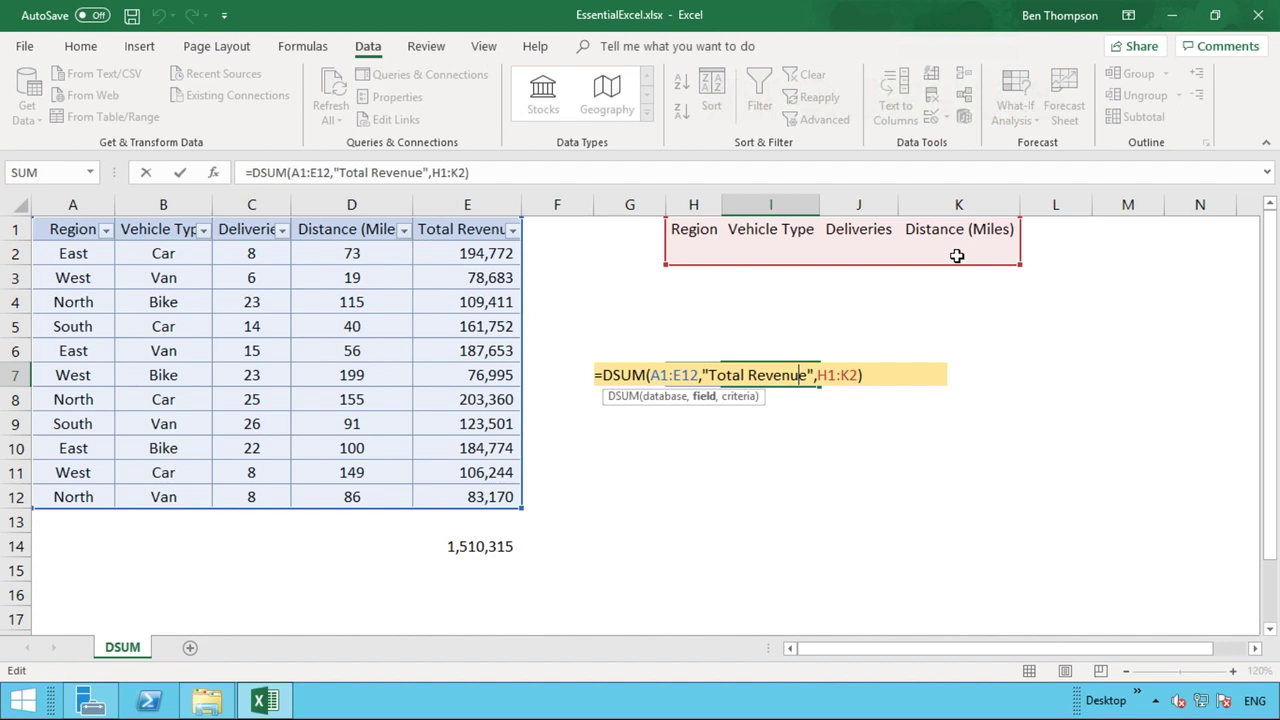
key("Return")
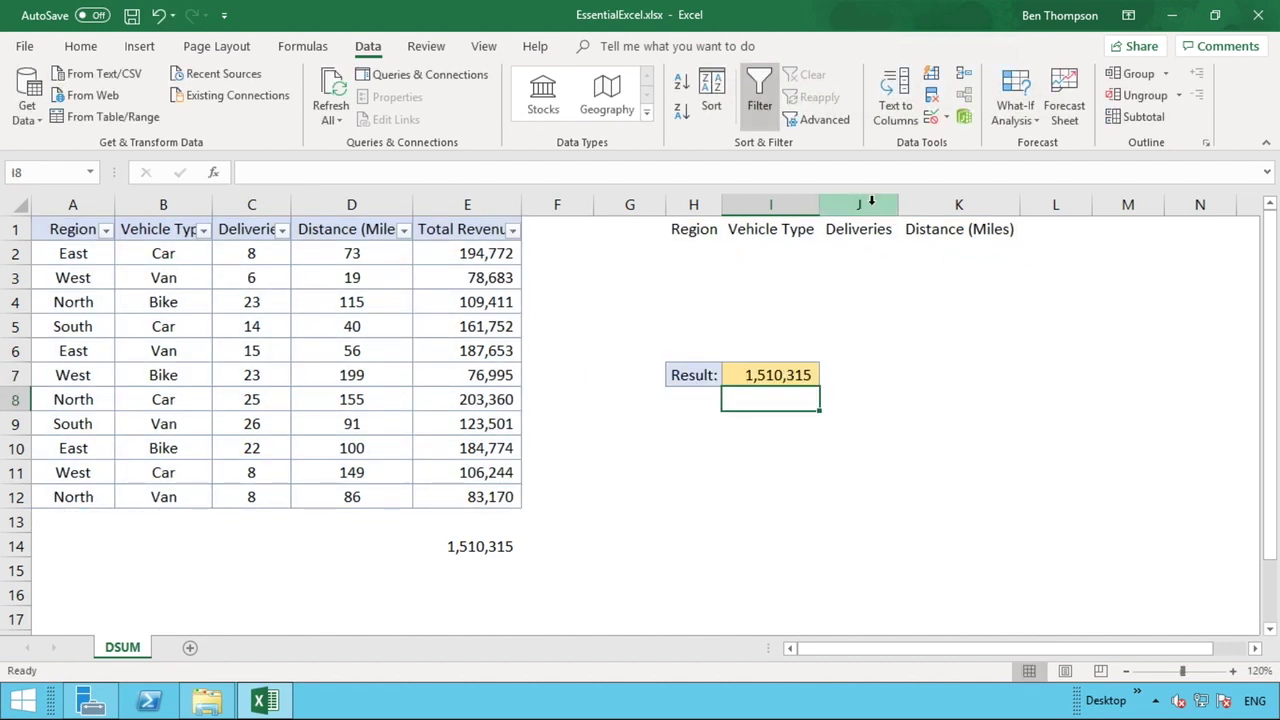
- Clear the Vehicle Type, Deliveries and Distance (Miles) headings from I1:K1, keeping only Region, and select H2
left_click_drag(863, 229, 929, 229)
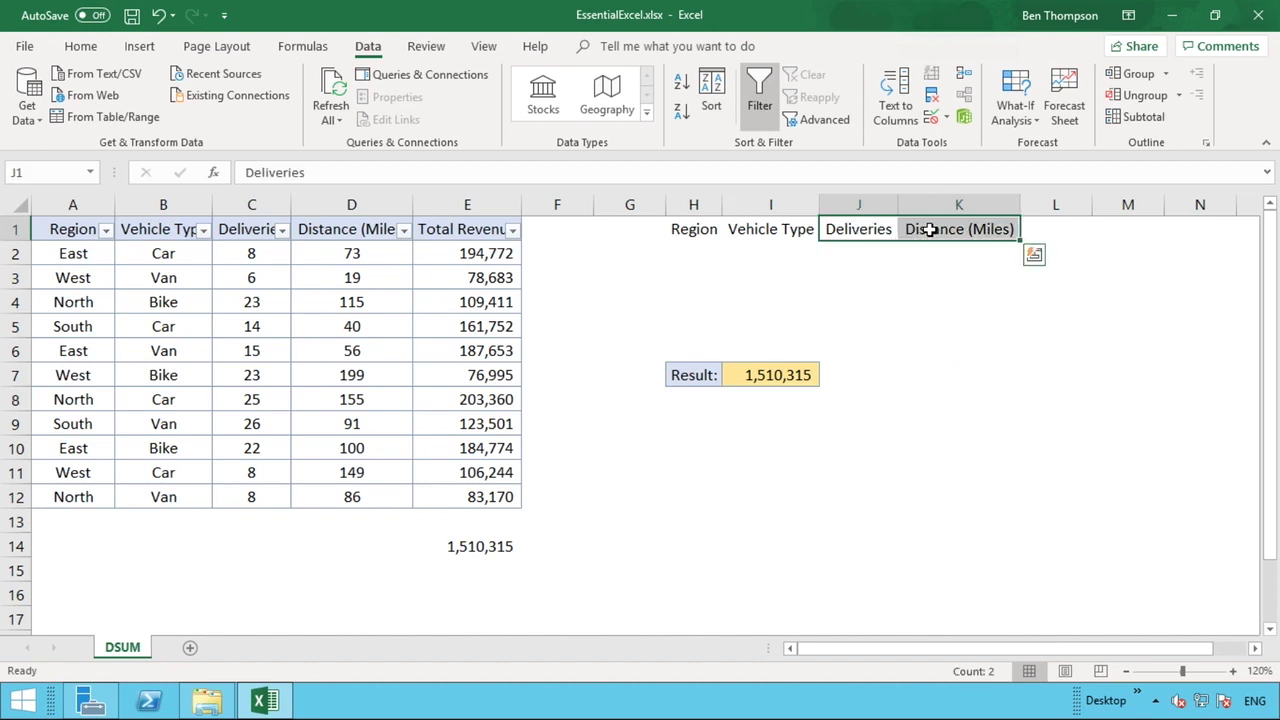
right_click(930, 229)
left_click(994, 456)
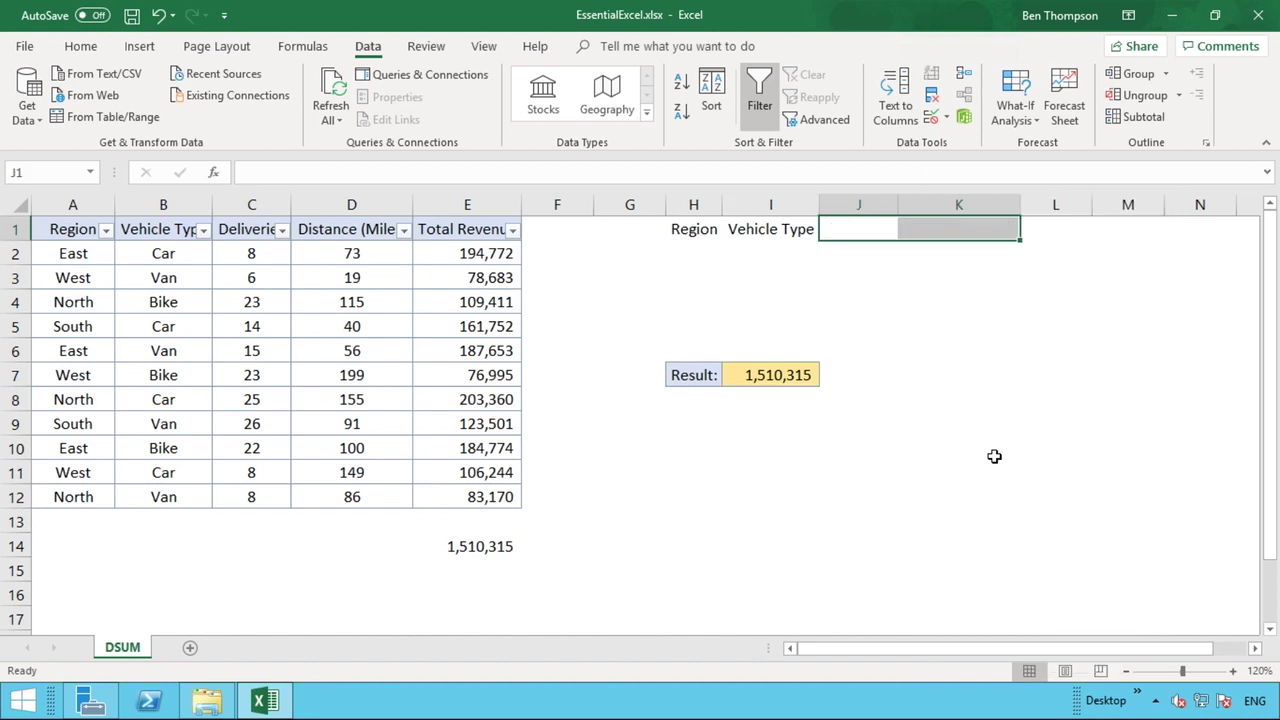
left_click(771, 229)
right_click(772, 229)
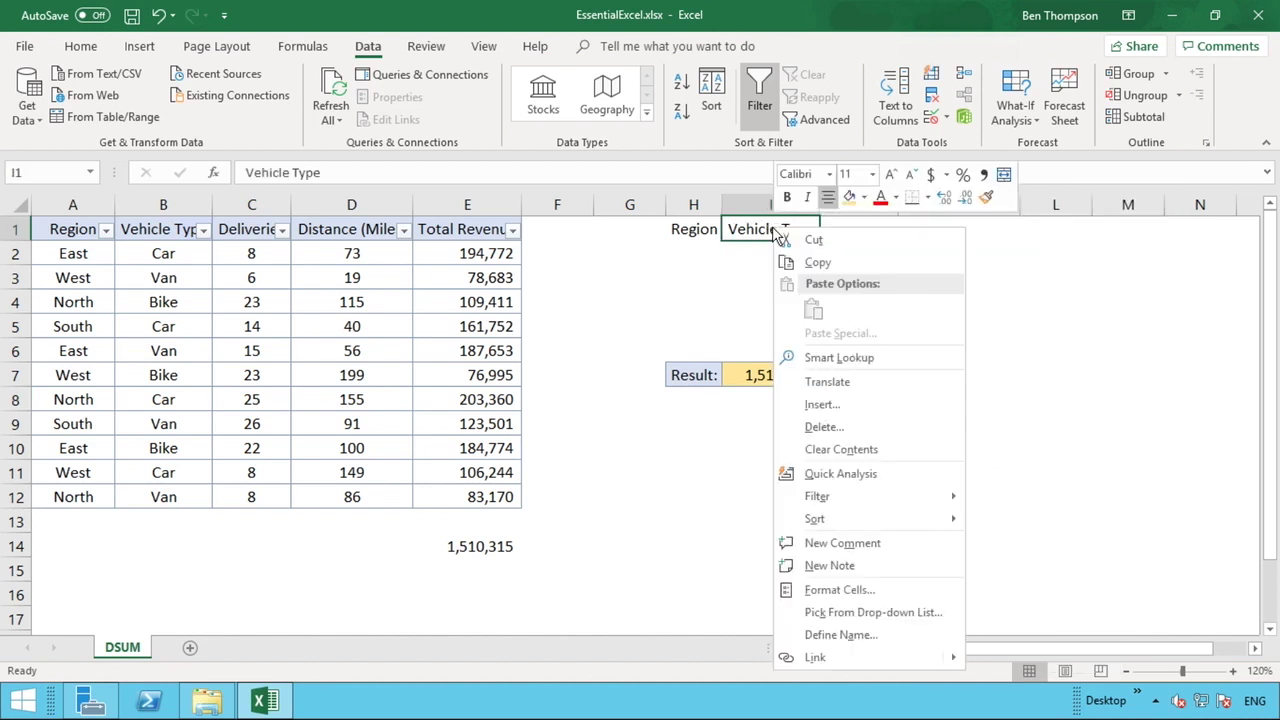
left_click(857, 449)
left_click(924, 443)
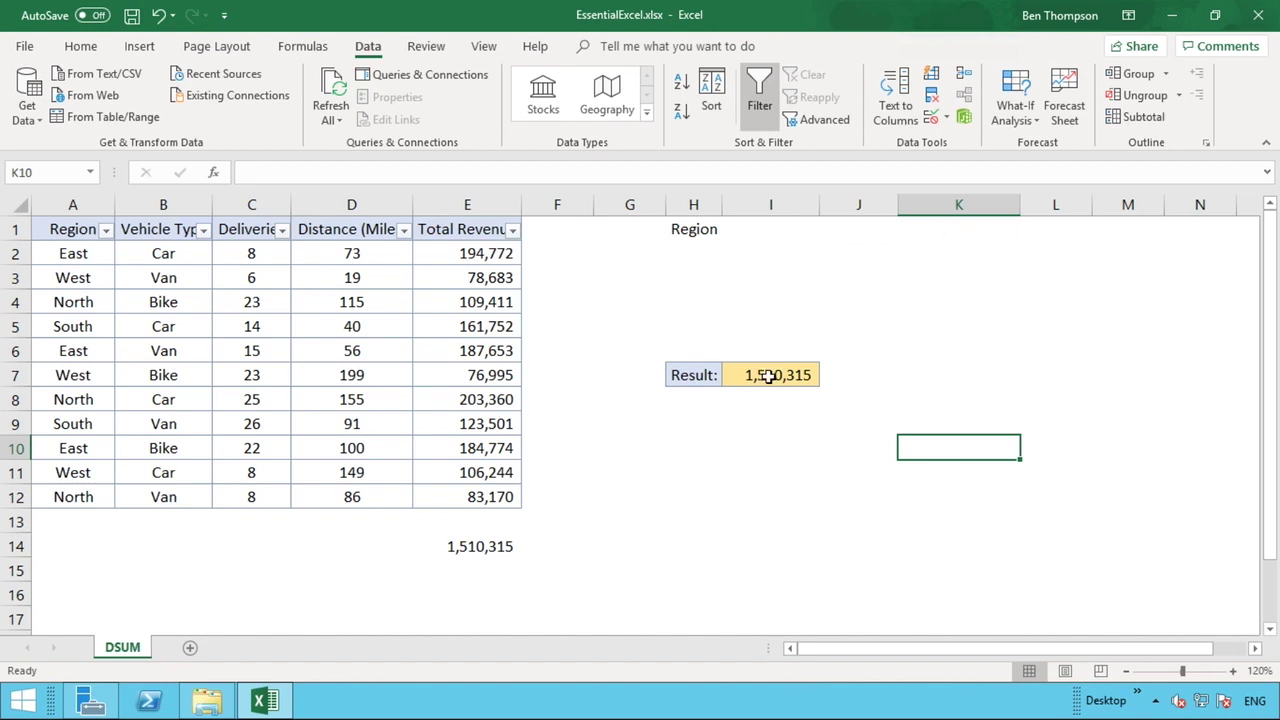
left_click(686, 249)
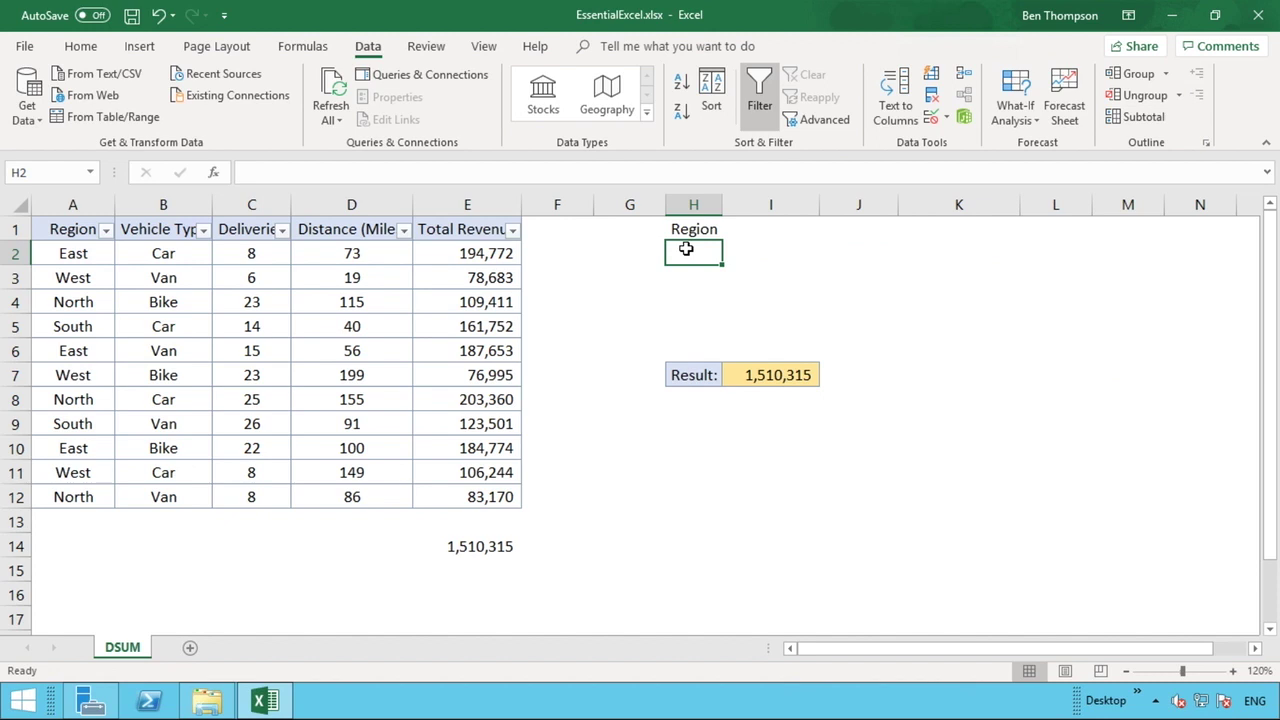
- Enter East in H2 and West in H3 as criteria beneath the Region heading
type("East")
key("Return")
type("EWe")
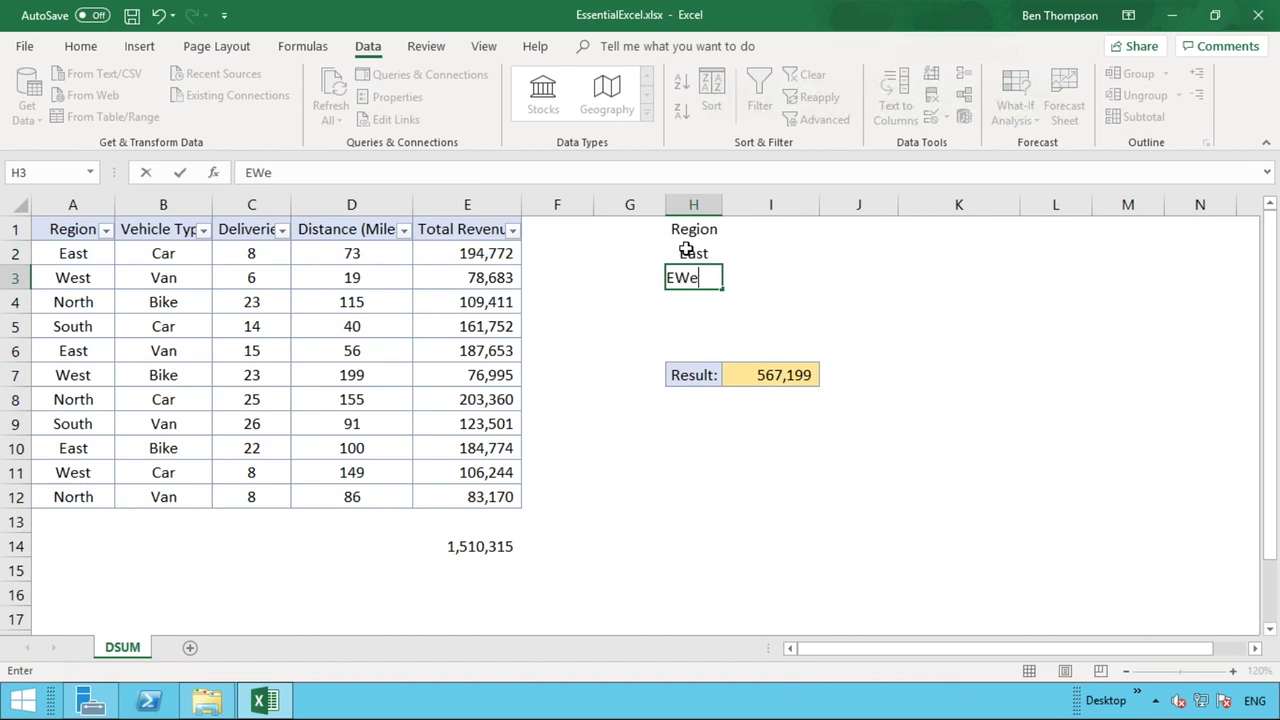
key("BackSpace")
key("BackSpace")
key("BackSpace")
type("West")
key("Return")
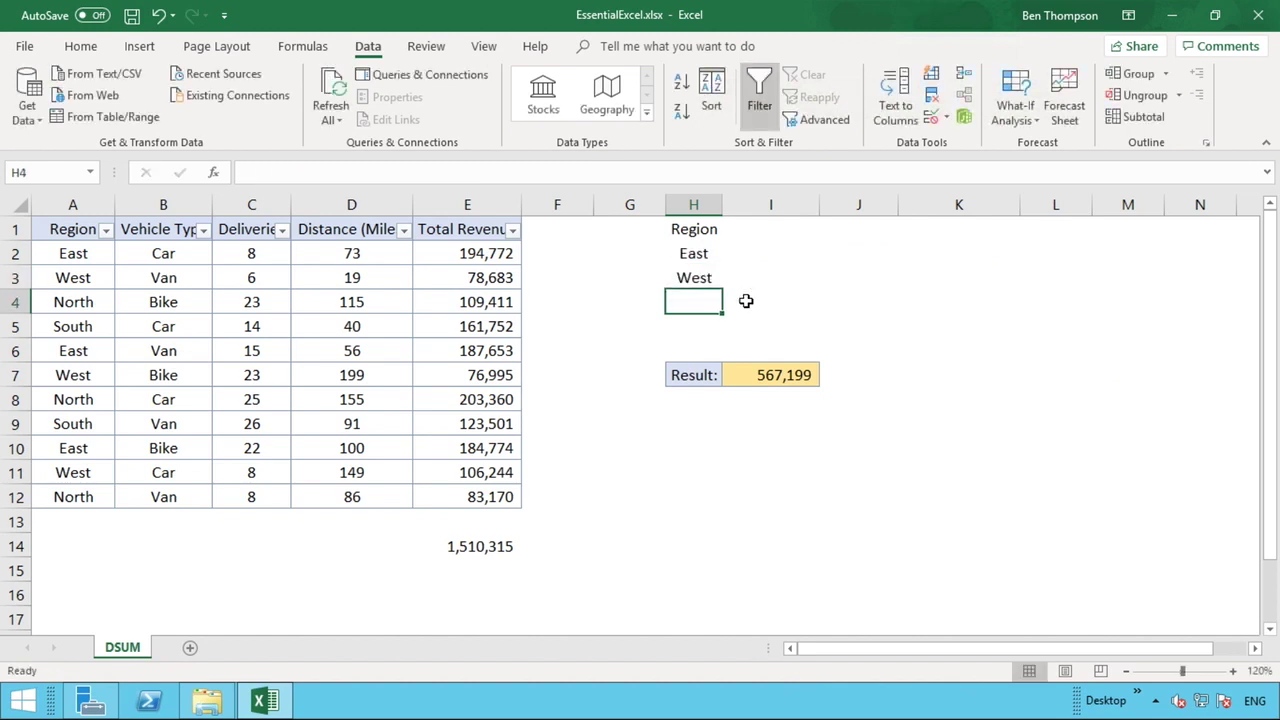
- Change the criteria range of the DSUM formula in I7 to H1:H3
double_click(807, 375)
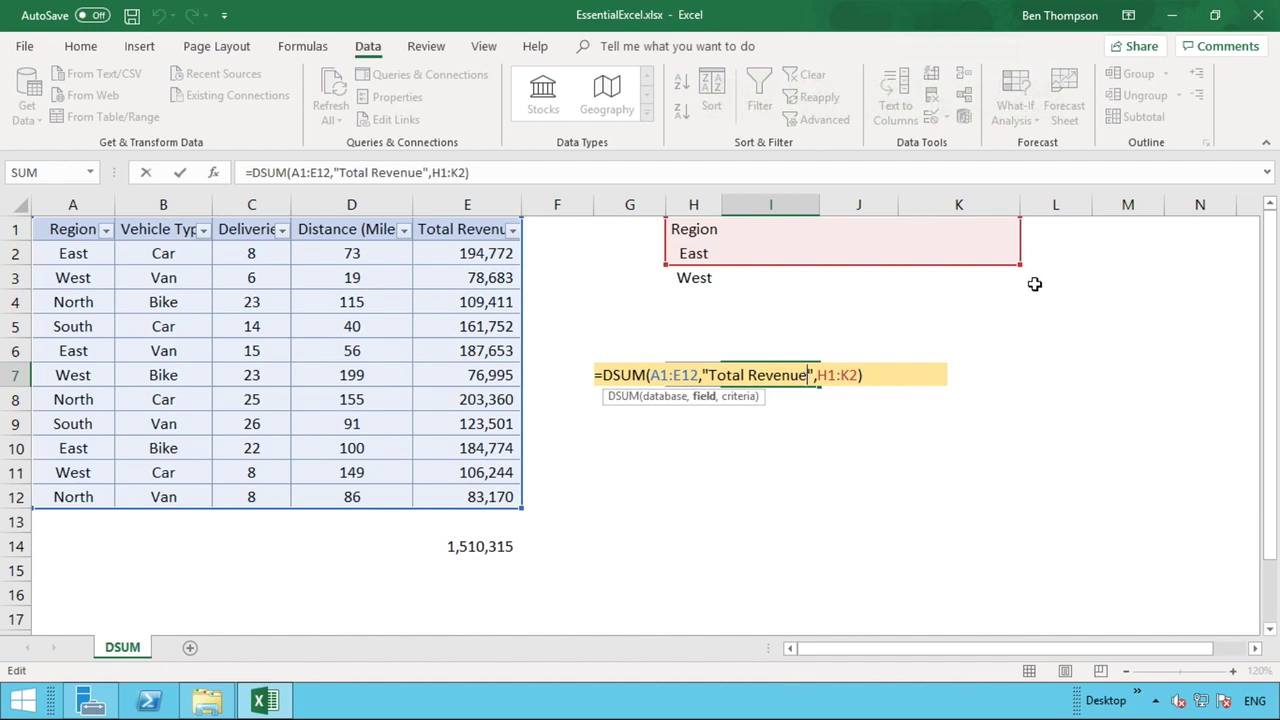
left_click_drag(1019, 263, 727, 289)
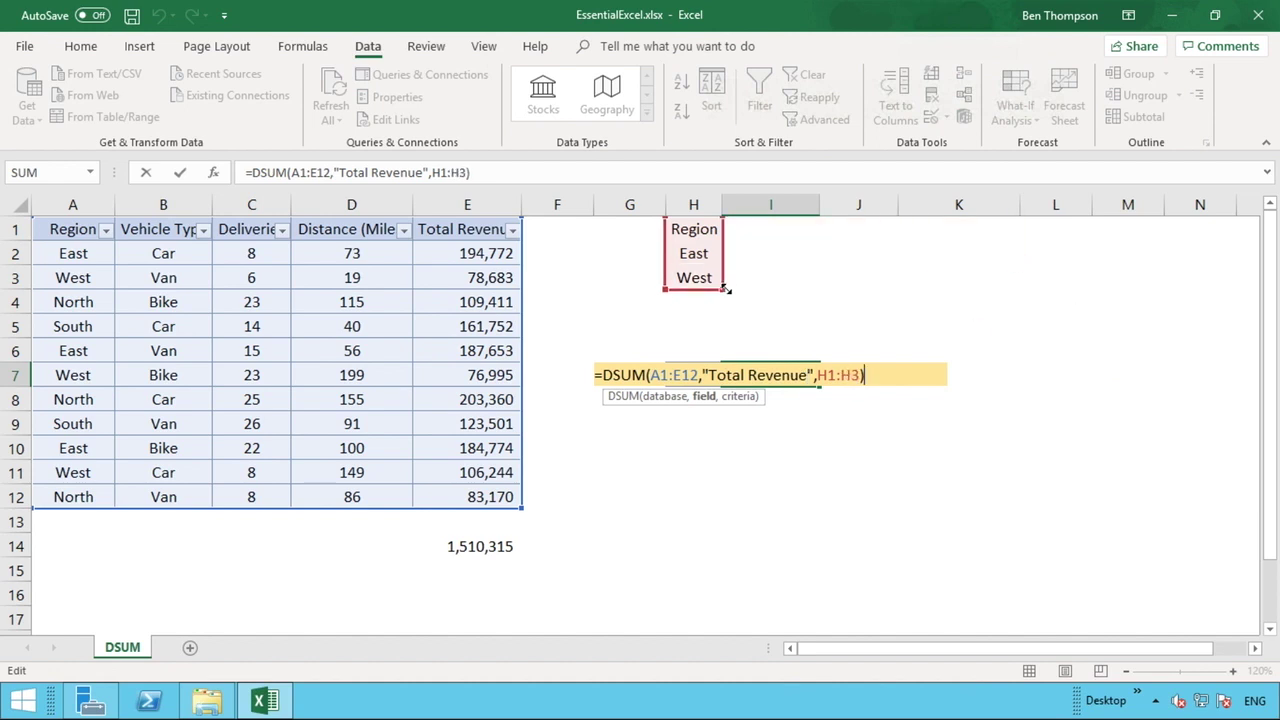
left_click(839, 375)
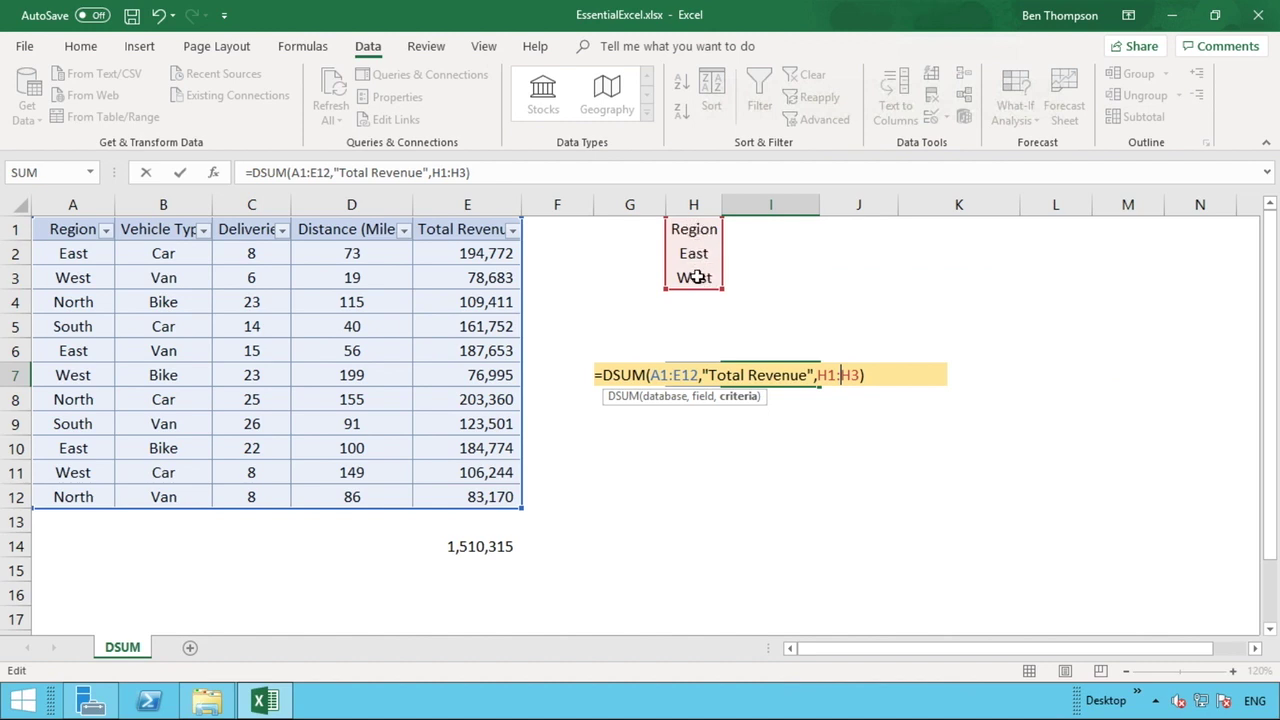
key("Return")
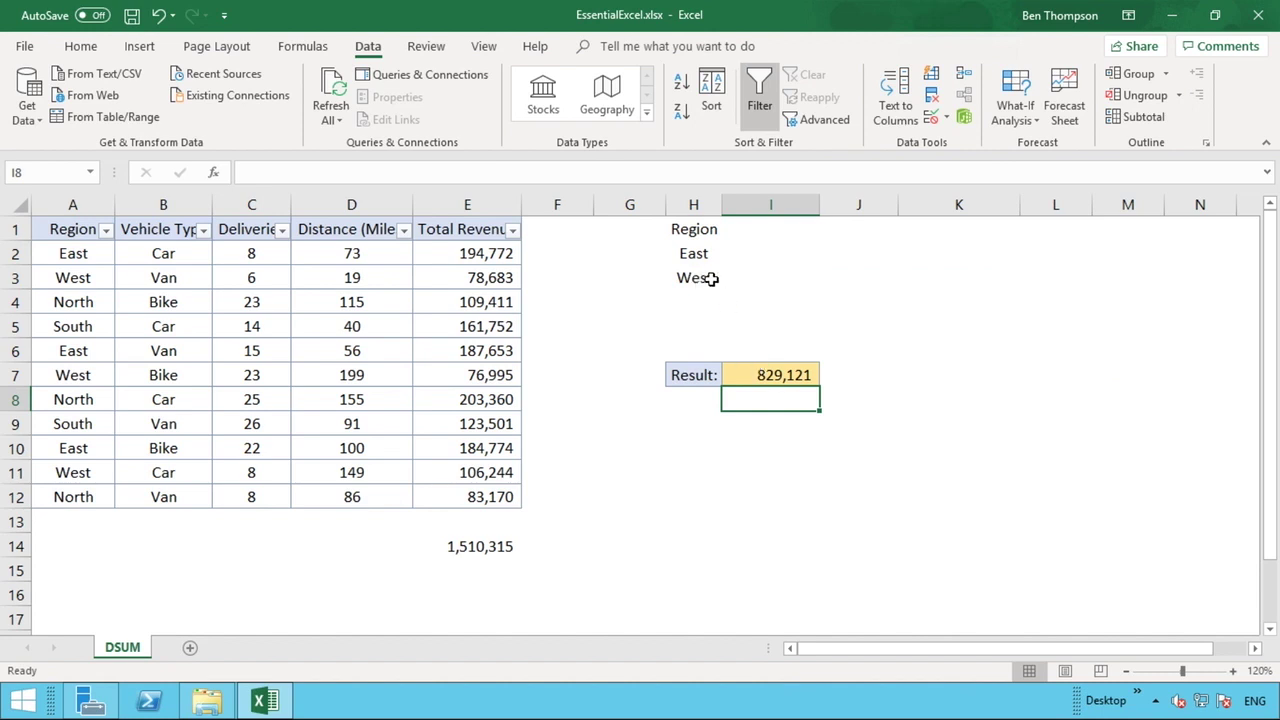
- Extend the DSUM formula's criteria range to H1:H5 so that it includes the blank cells under West
left_click(790, 371)
double_click(790, 371)
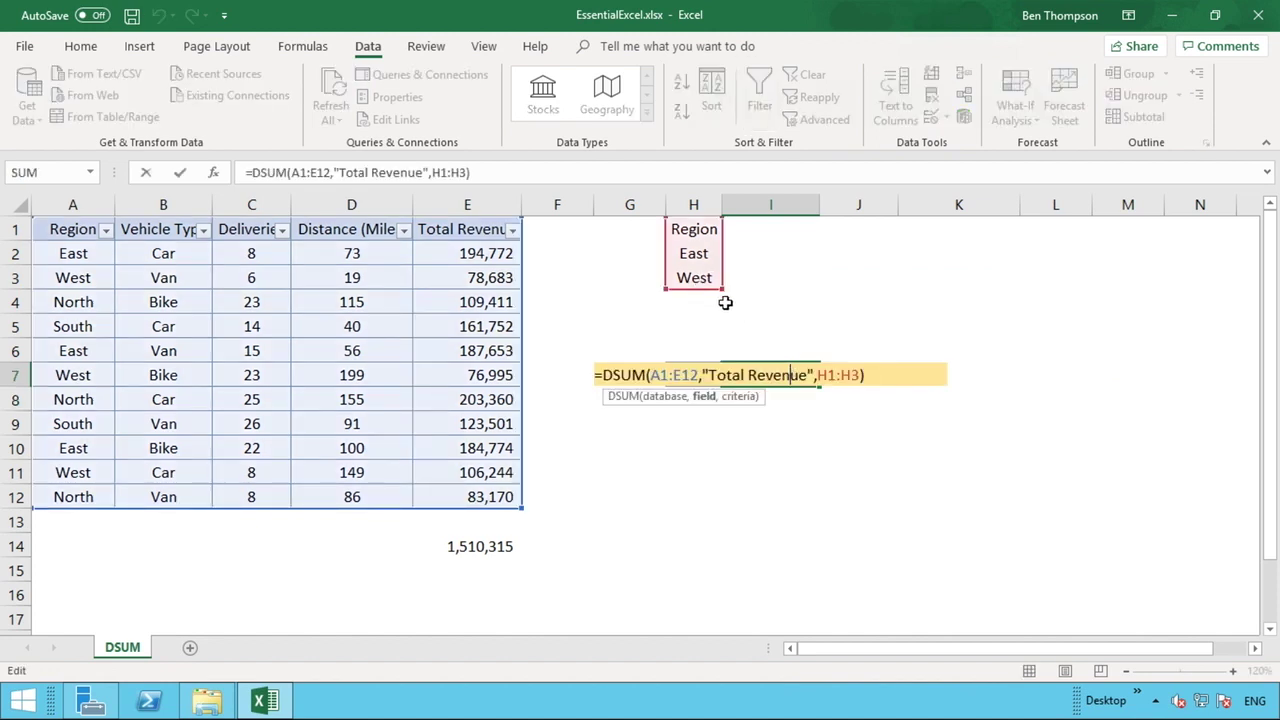
left_click_drag(720, 313, 719, 332)
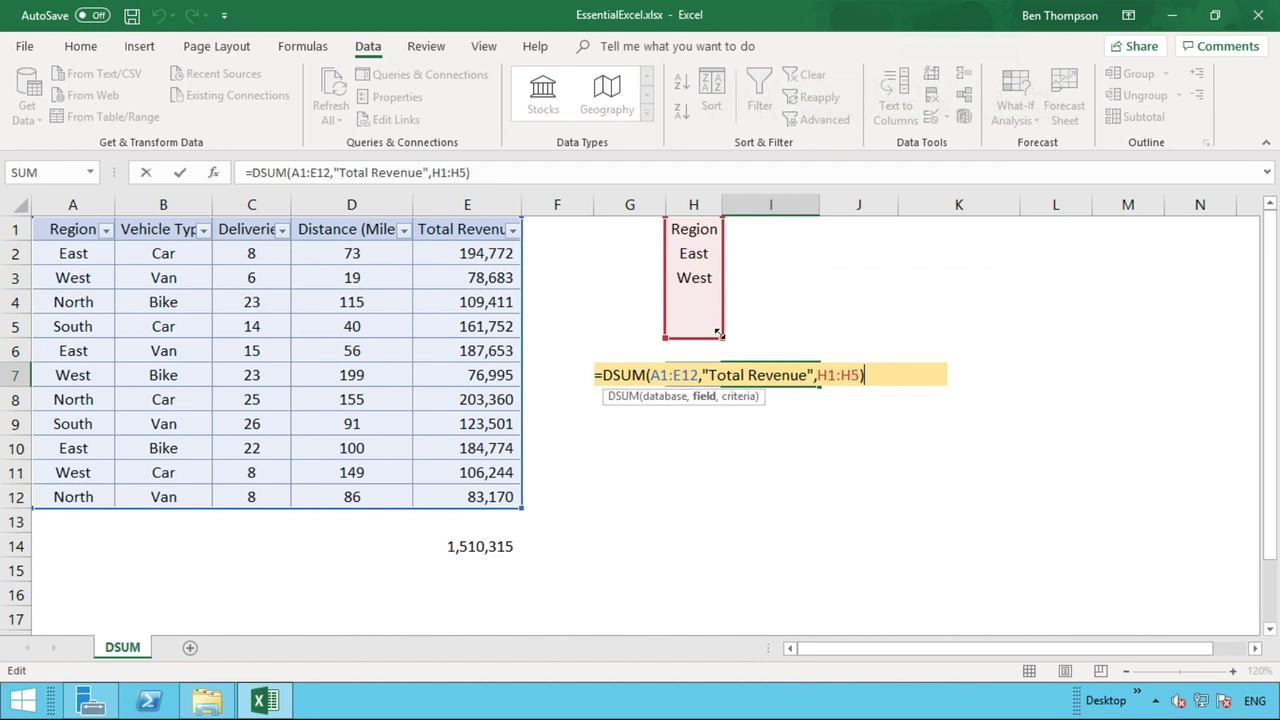
key("Return")
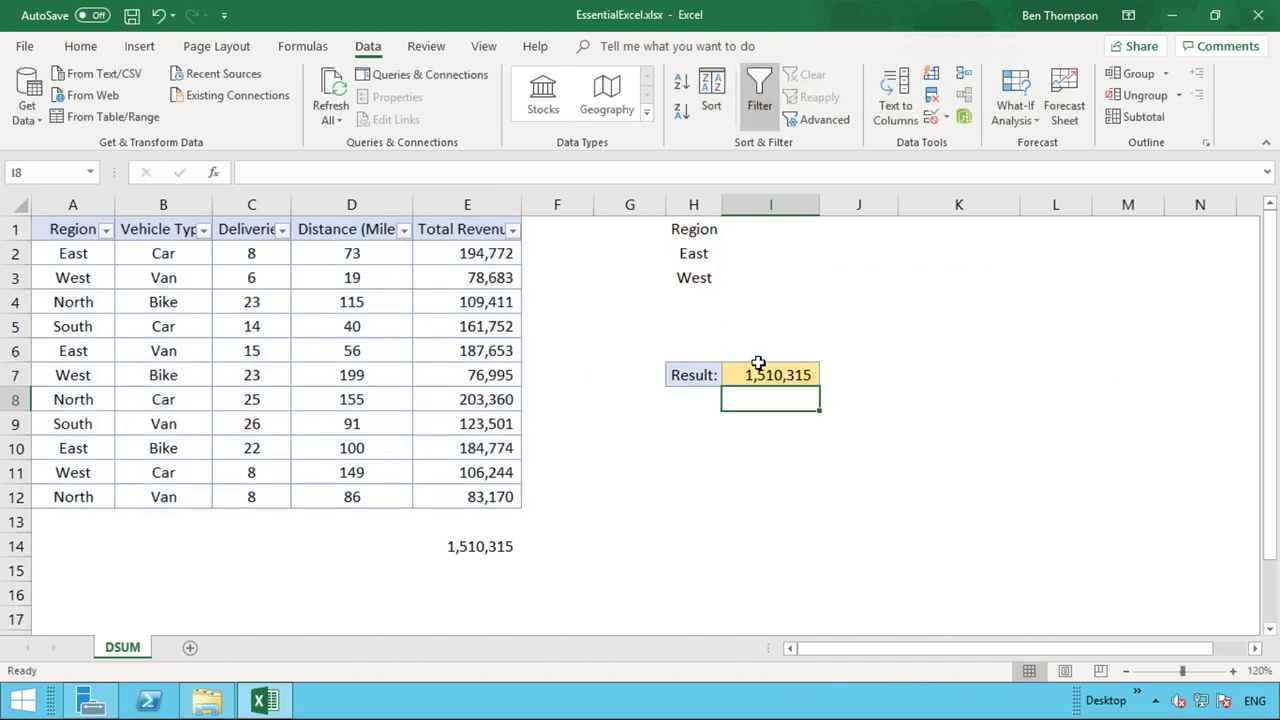
- Shrink the DSUM formula's criteria range back to H1:H3, leaving out the blank cells
double_click(750, 372)
left_click_drag(722, 337, 719, 289)
key("Return")
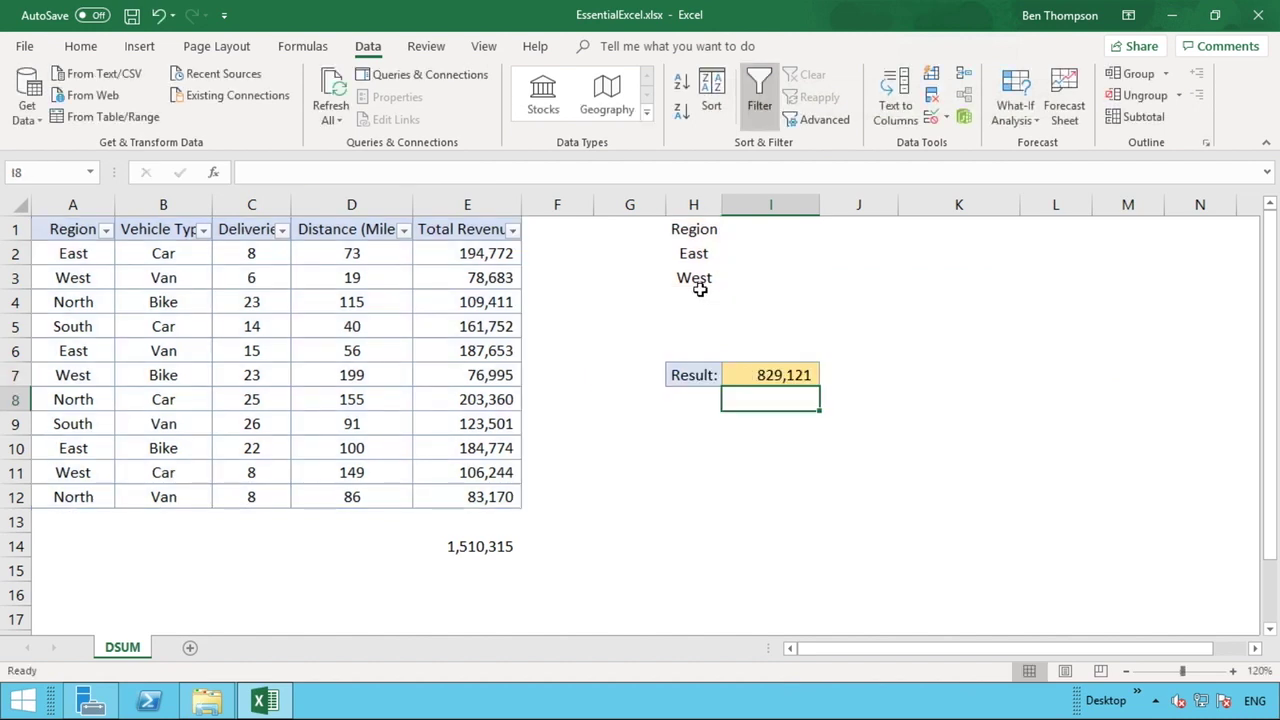
- Add North as a third Region criterion in H4 and extend the DSUM criteria range to H1:H4
left_click(700, 298)
type("North")
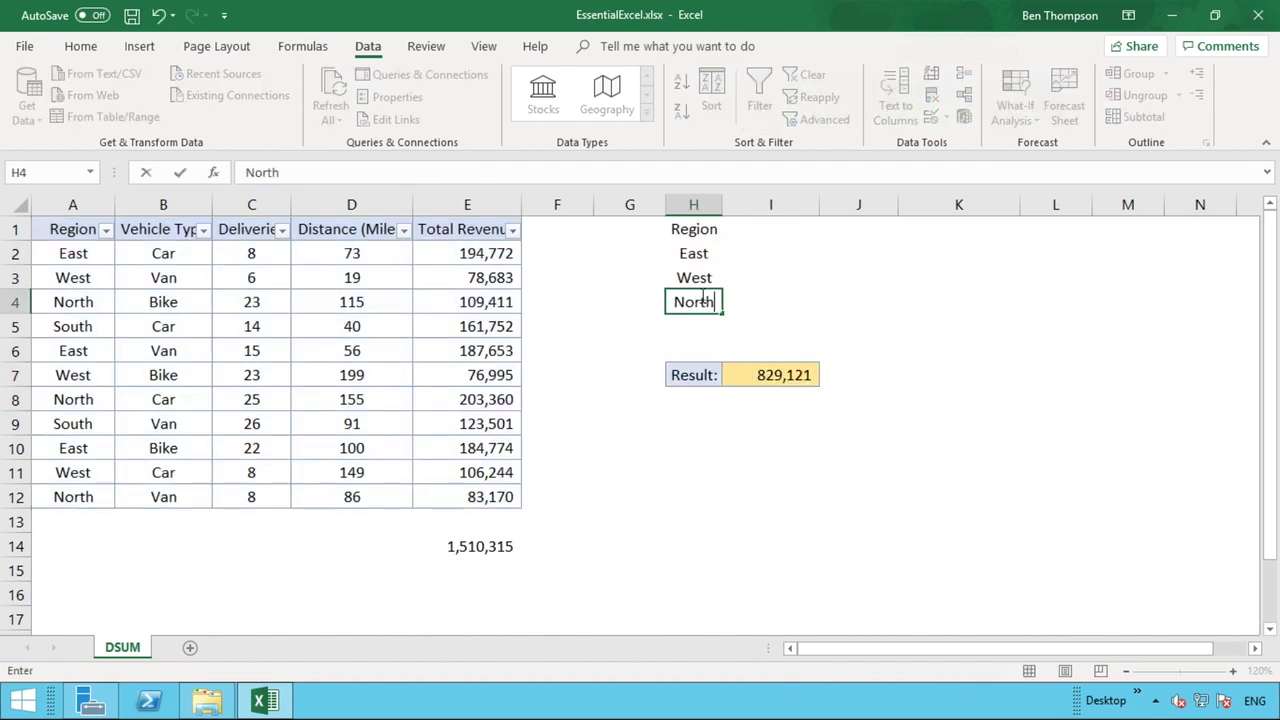
key("Return")
double_click(750, 374)
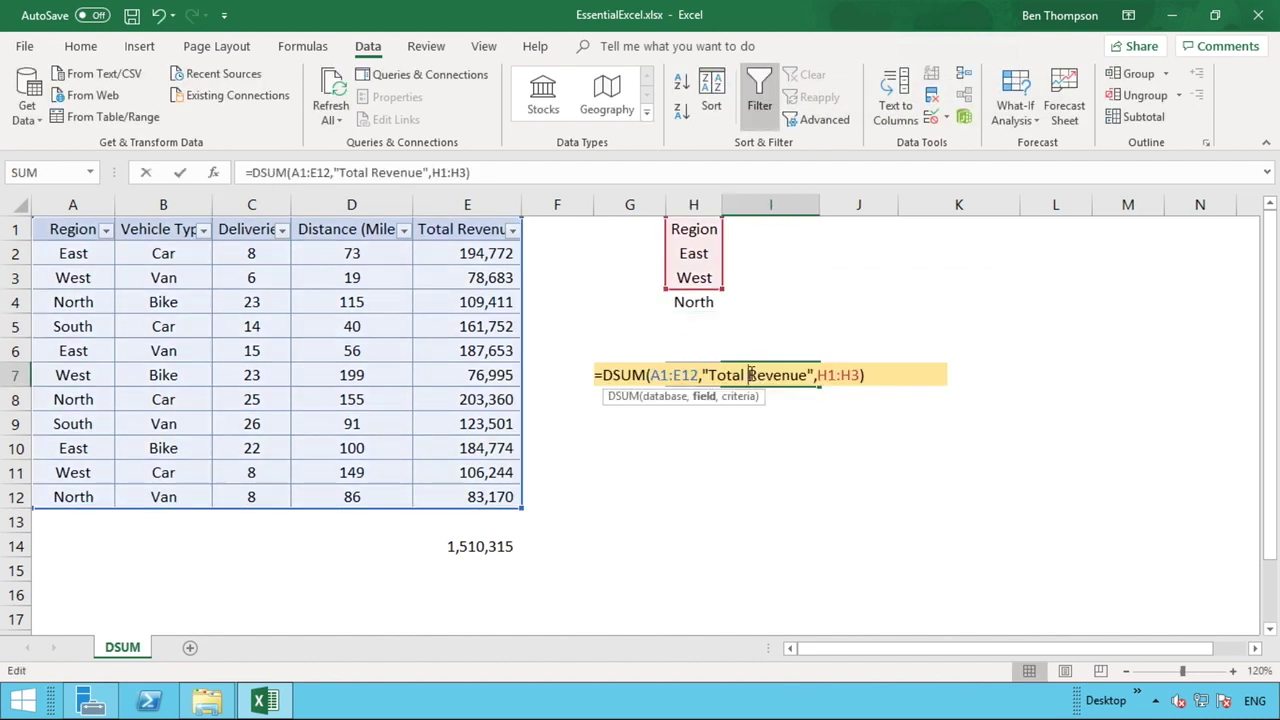
left_click_drag(720, 302, 722, 307)
key("Return")
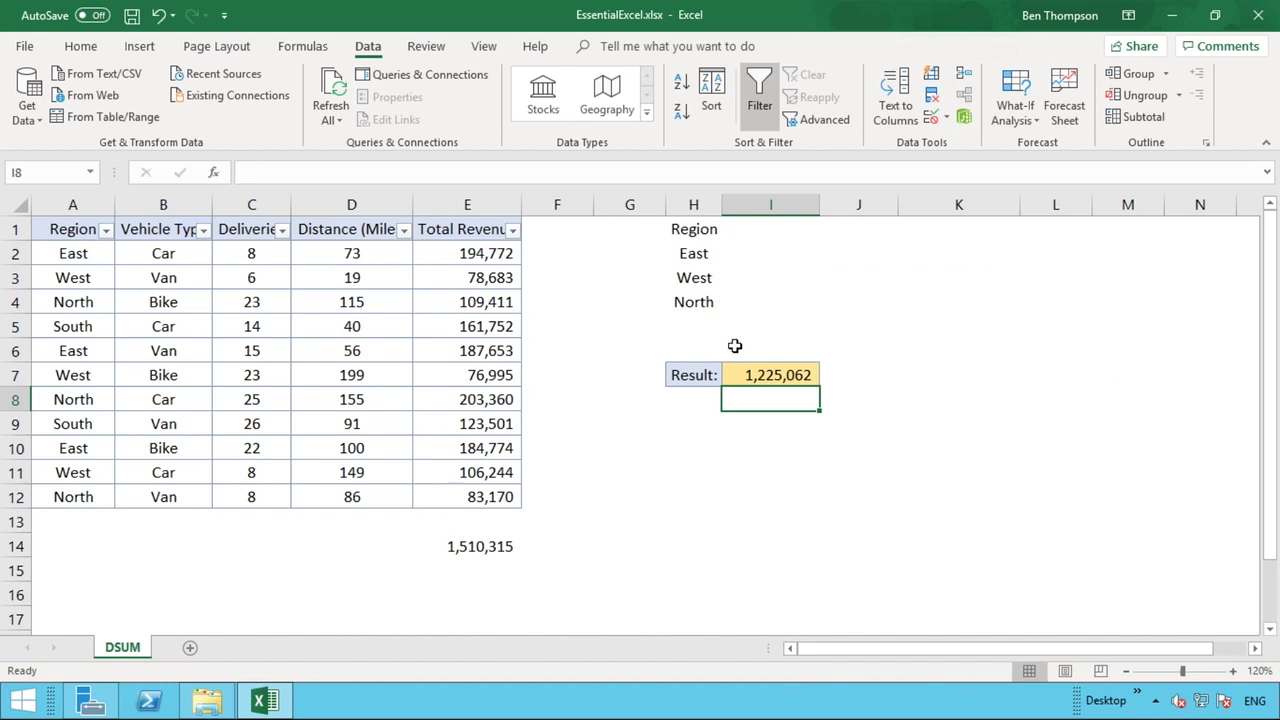
- Remove the North criterion from H4 and reduce the DSUM criteria range to H1:H3
left_click(710, 302)
key("BackSpace")
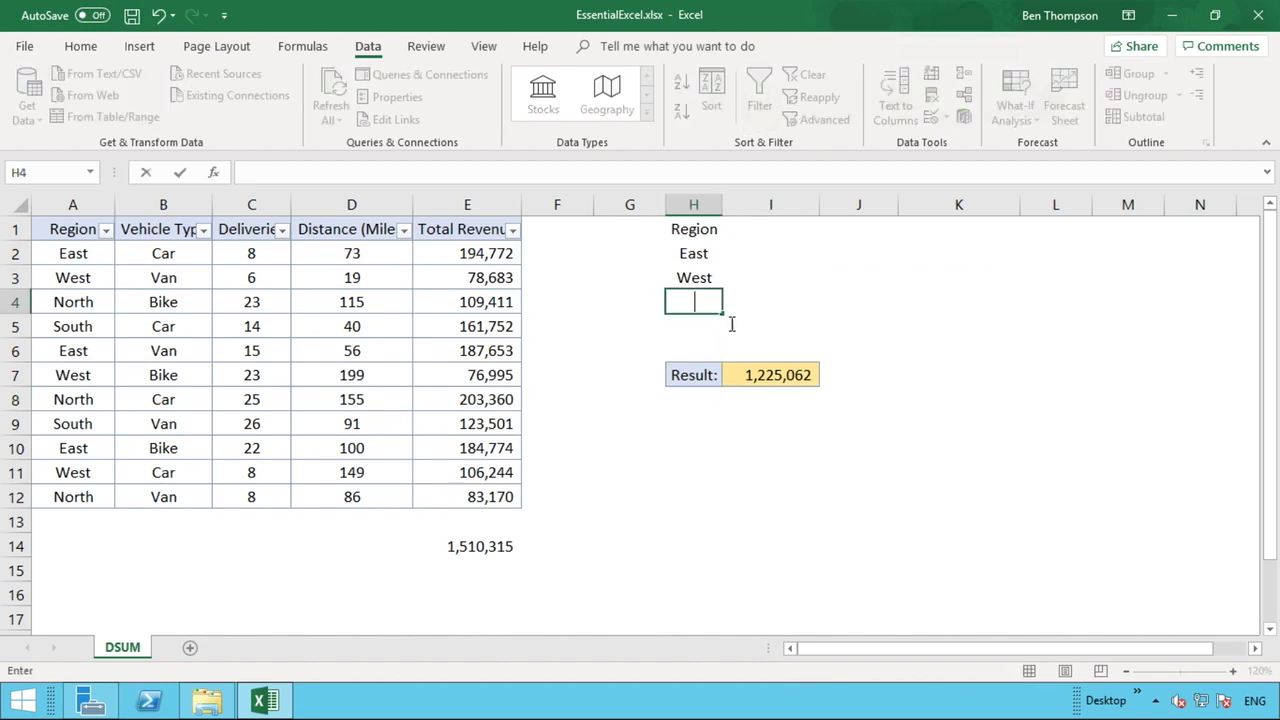
key("Return")
double_click(767, 375)
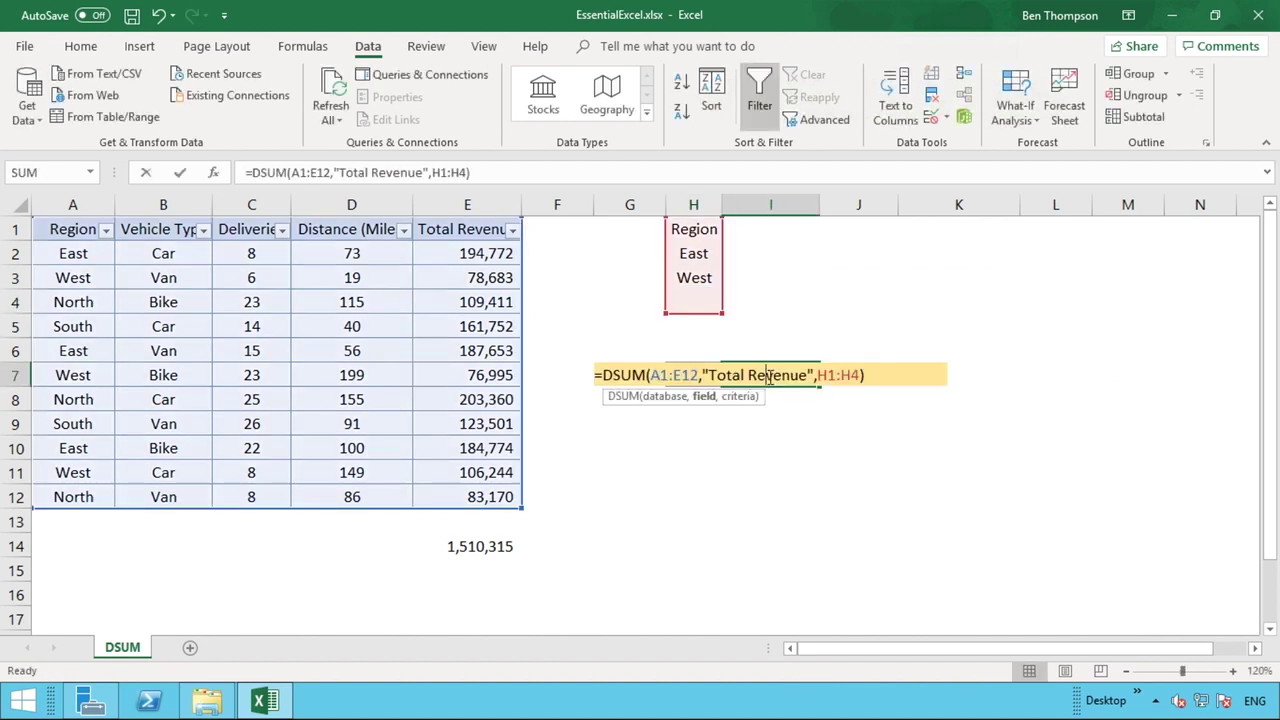
left_click_drag(719, 280, 719, 280)
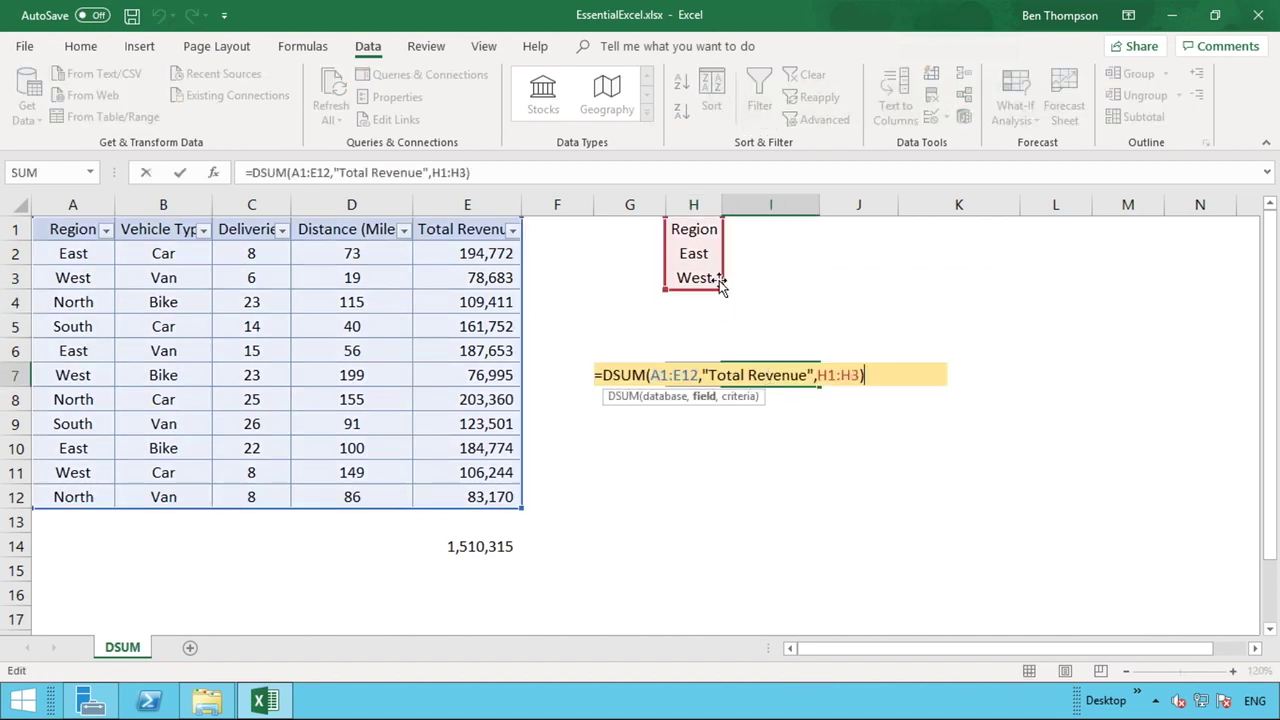
key("Return")
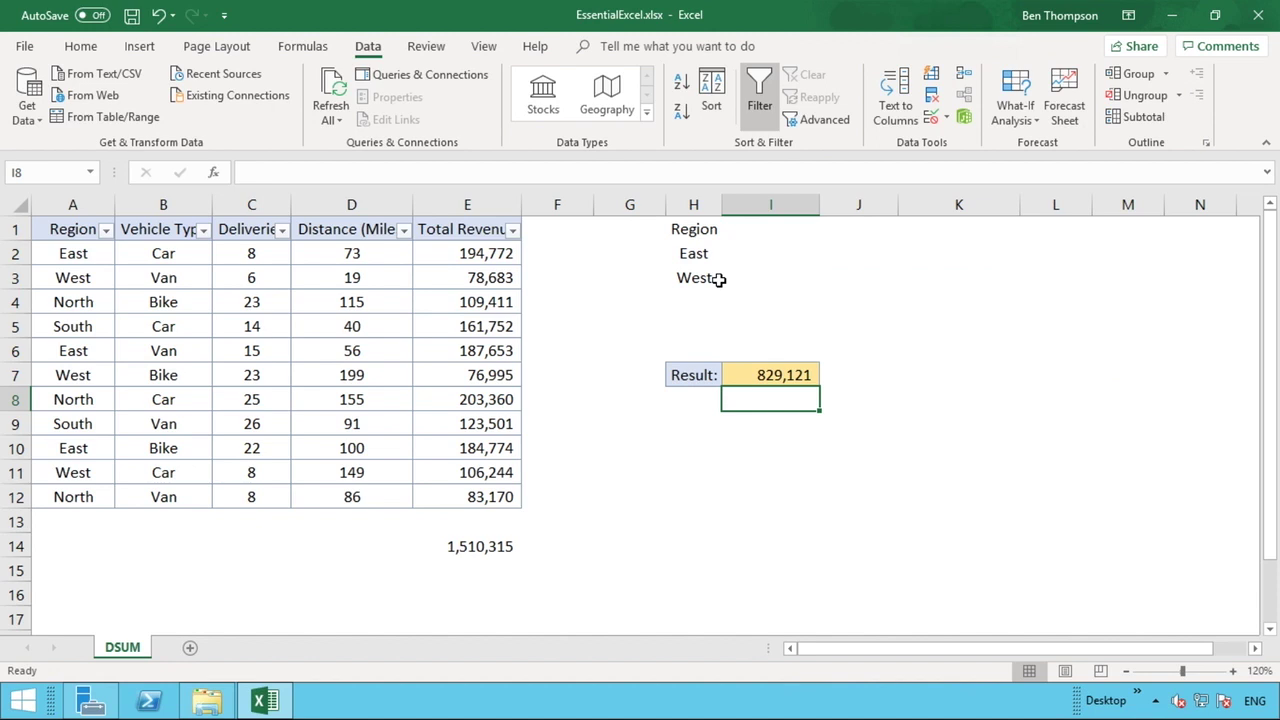
- Add a Vehicle Type criteria heading in I1 with Van as its criterion in I2
left_click(757, 231)
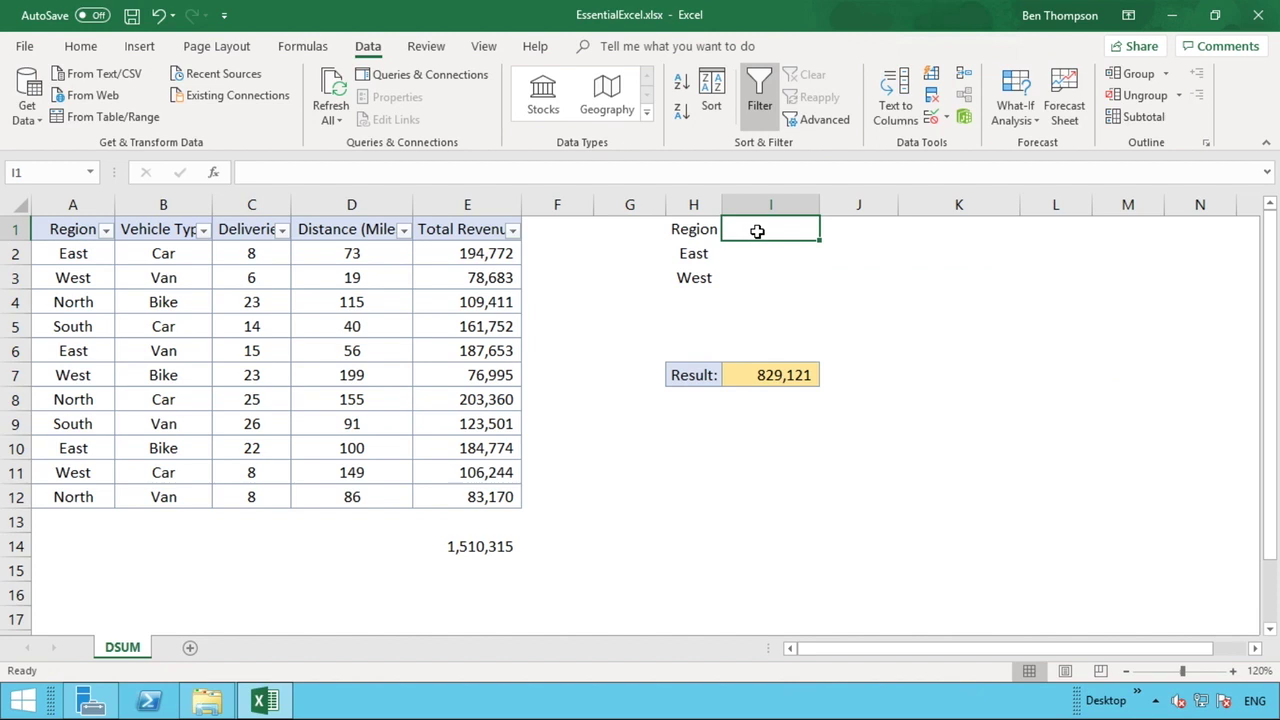
type("Vehicle Type")
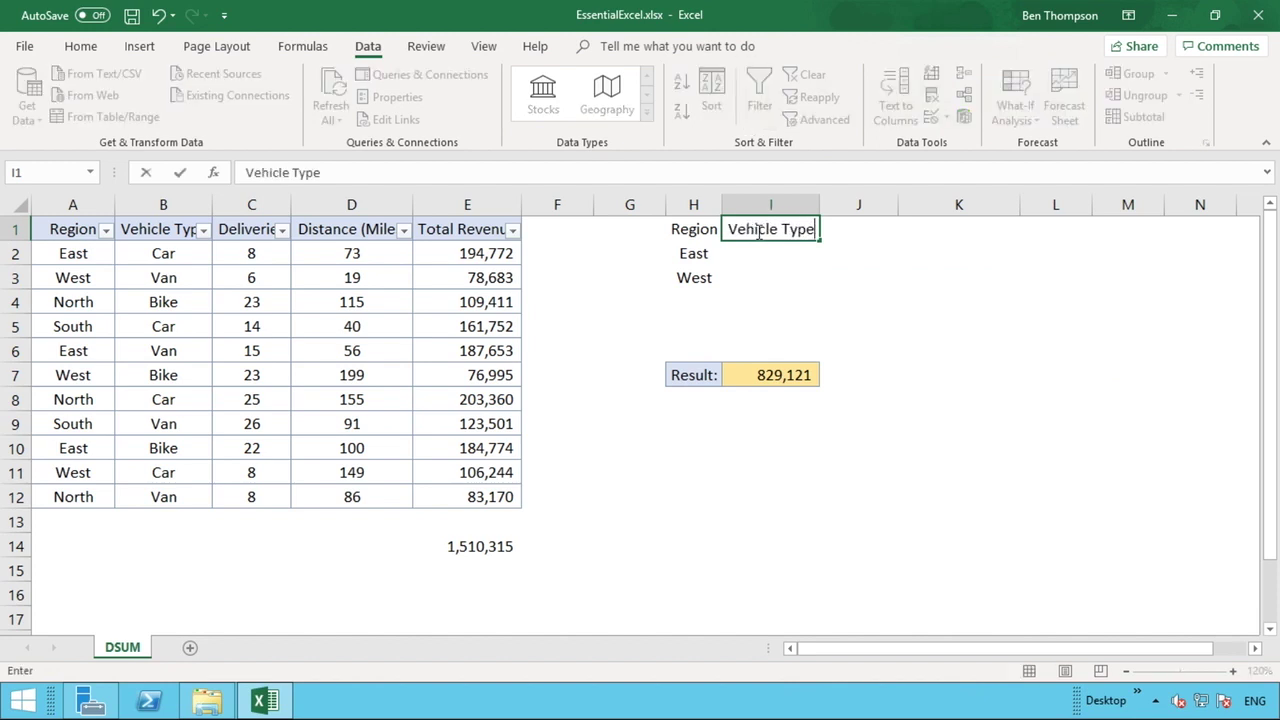
key("Return")
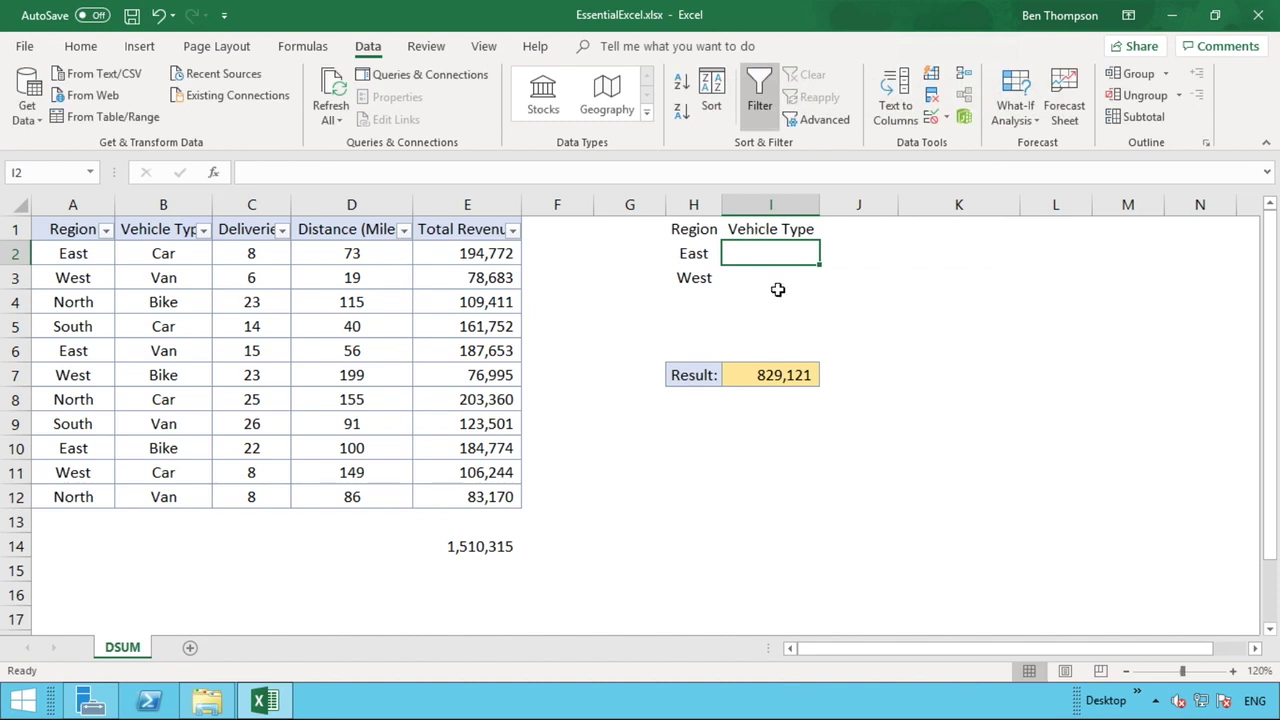
type("Van")
key("Return")
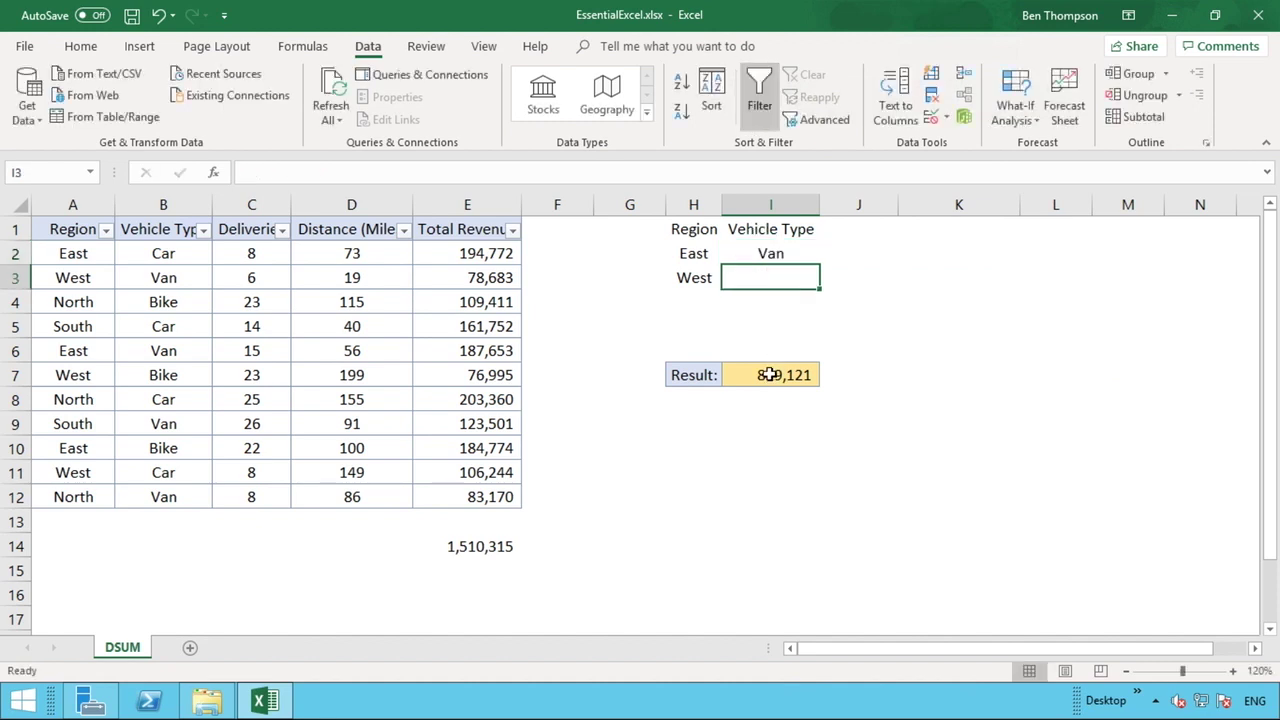
- Extend the DSUM formula's criteria range to H1:I3 and check the Region and Vehicle Type criteria cells
double_click(770, 374)
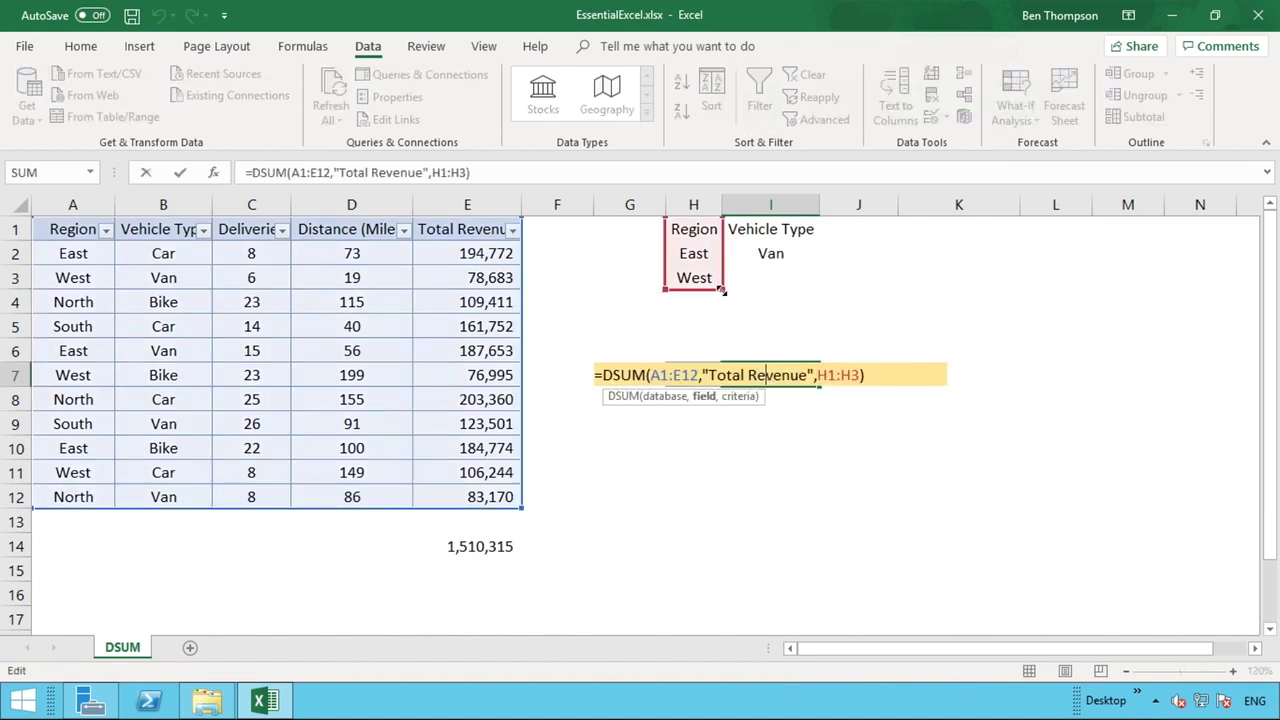
left_click_drag(722, 289, 781, 286)
key("Return")
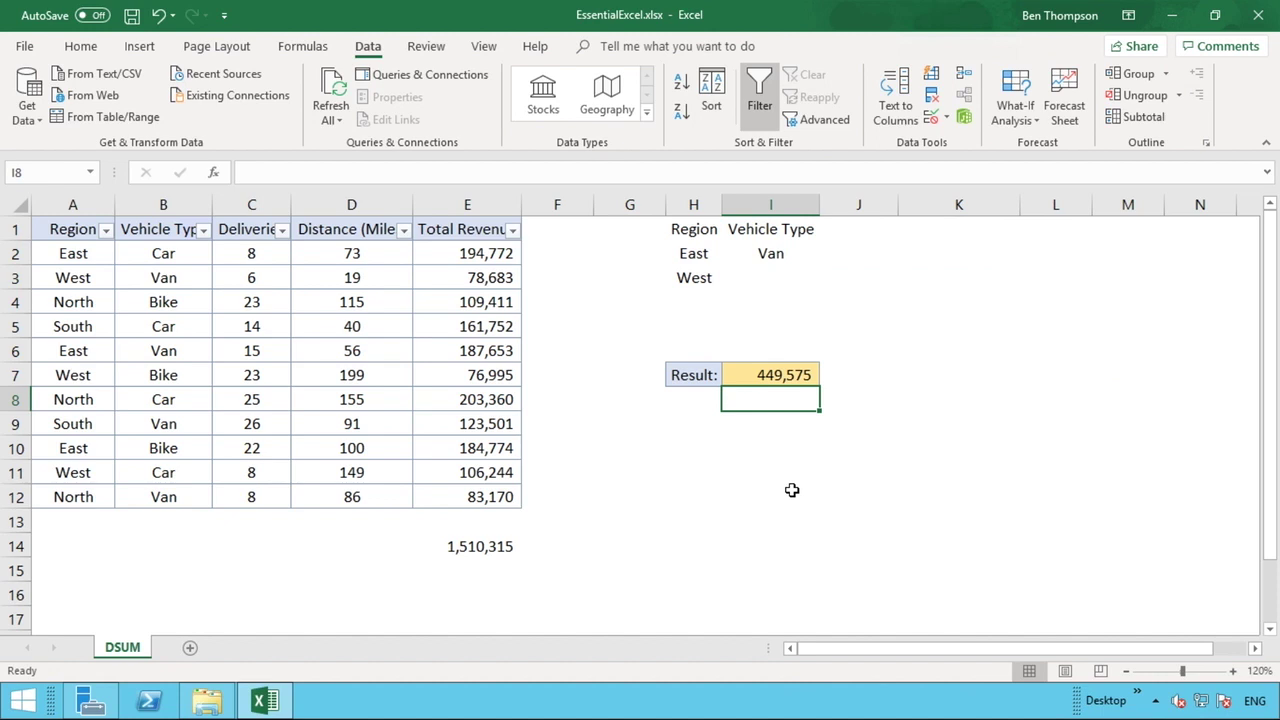
left_click_drag(691, 252, 694, 277)
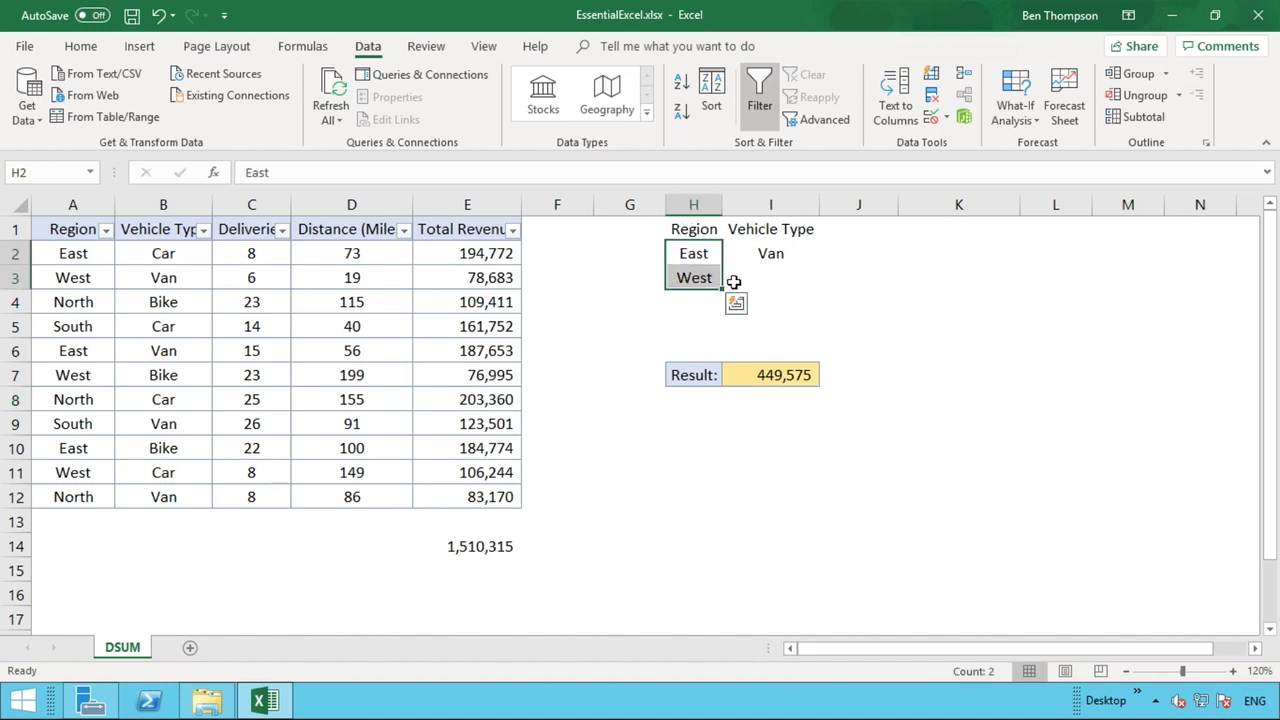
left_click(773, 256)
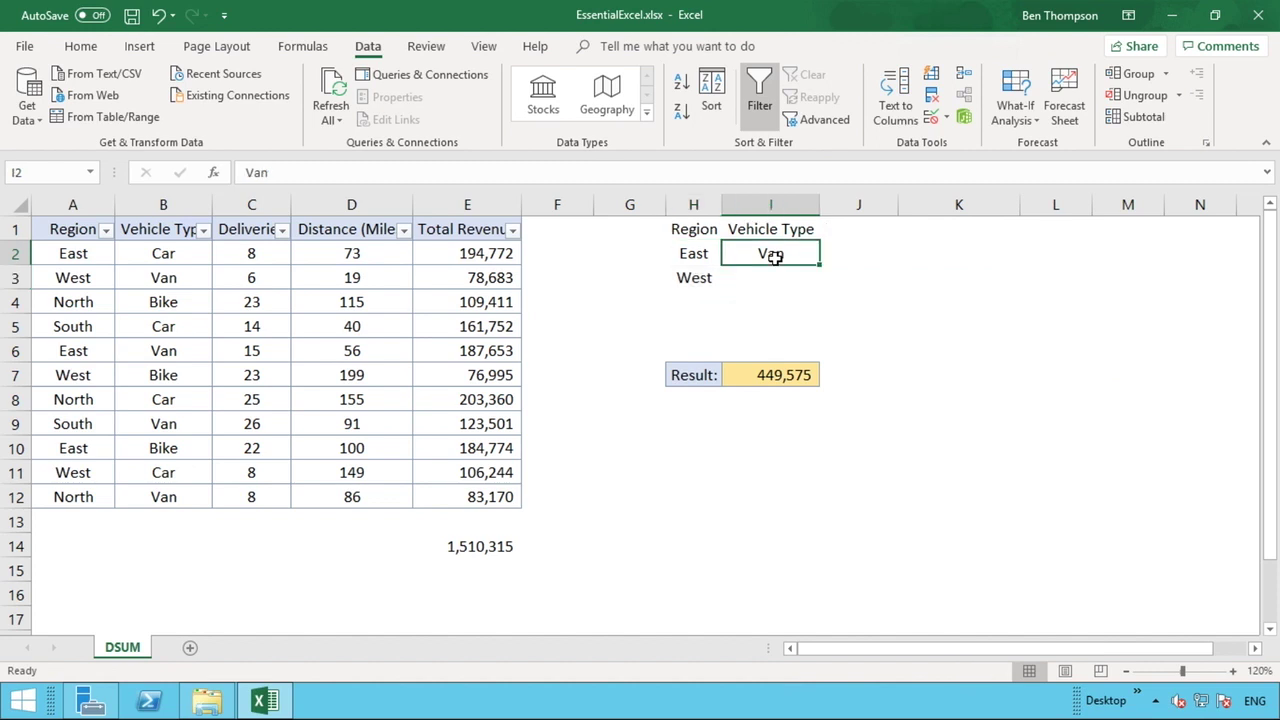
- Reduce the criteria range of the DSUM formula in I7 to H1:H2
left_click(795, 374)
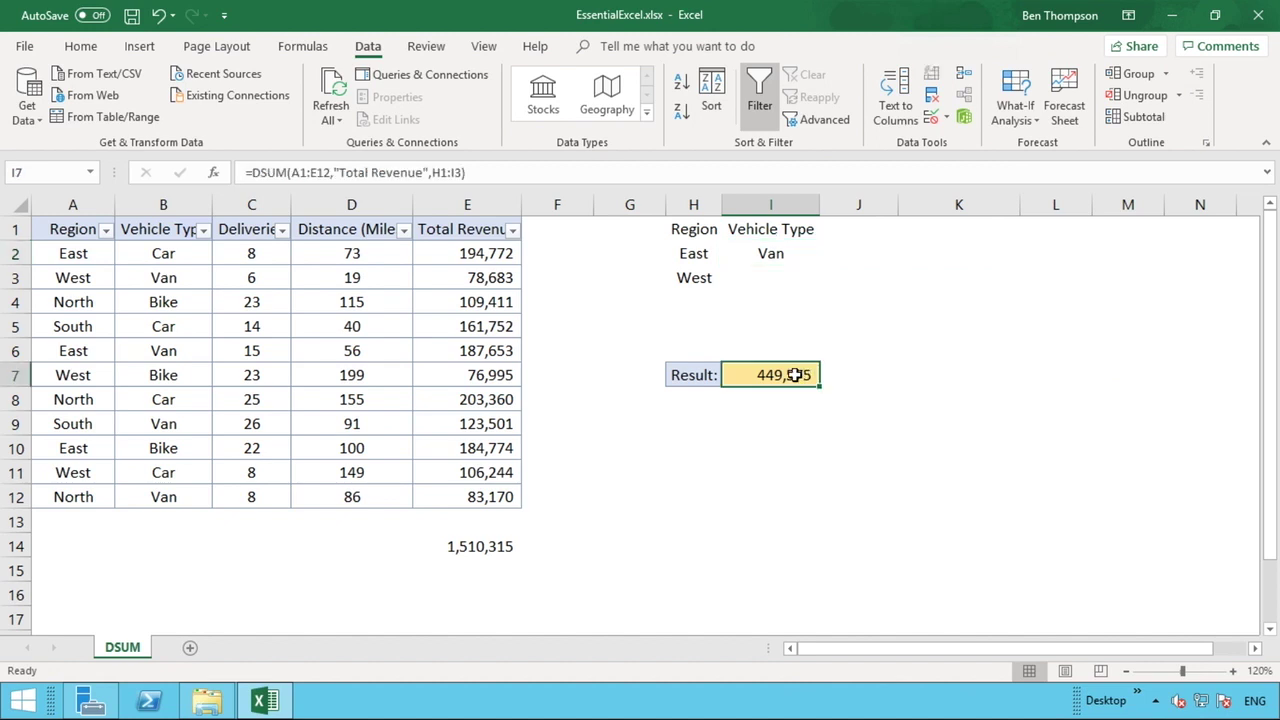
double_click(795, 374)
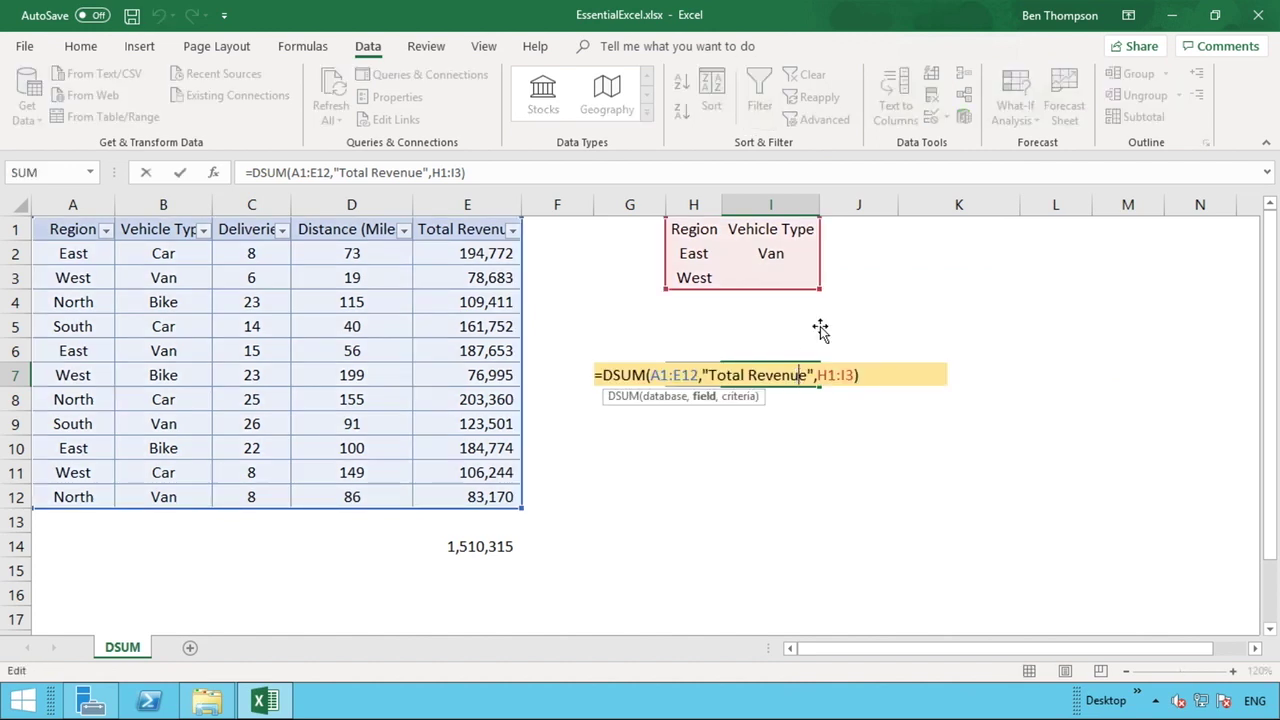
left_click_drag(820, 289, 718, 258)
key("Return")
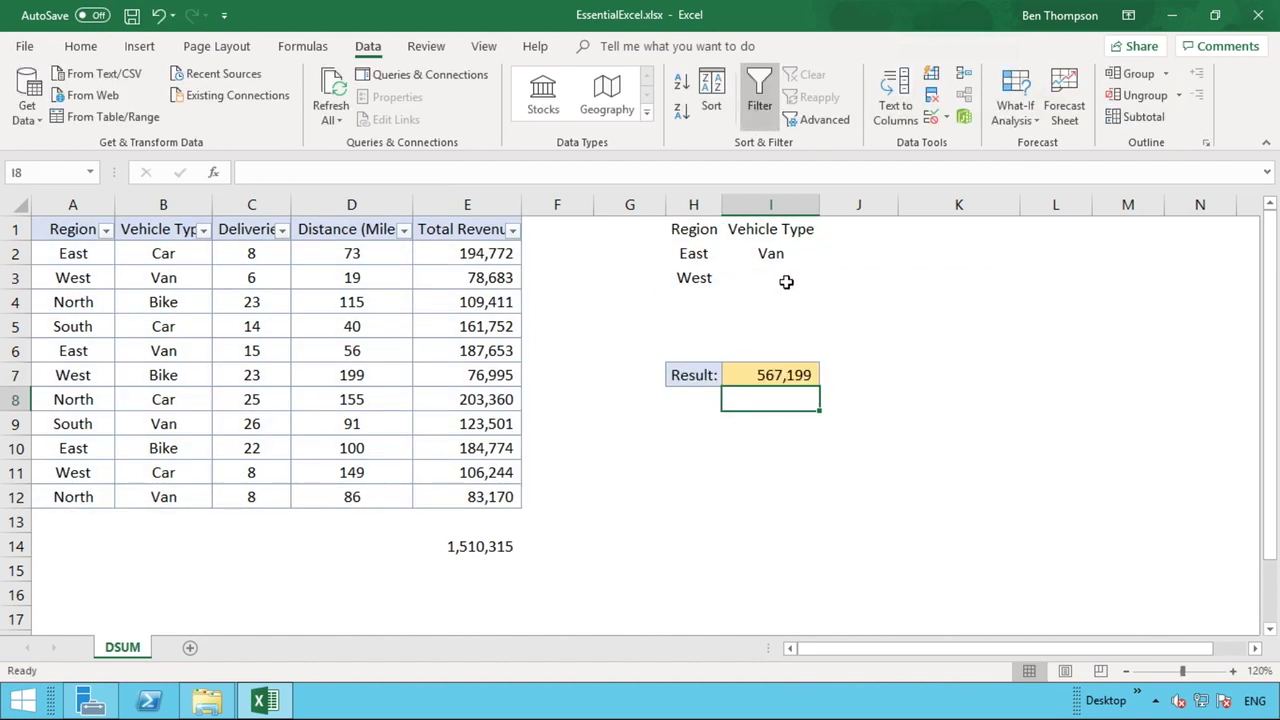
- Clear the Vehicle Type heading and Van criterion from I1:I2 and the West criterion from H3
left_click_drag(773, 228, 768, 255)
right_click(770, 256)
left_click(860, 460)
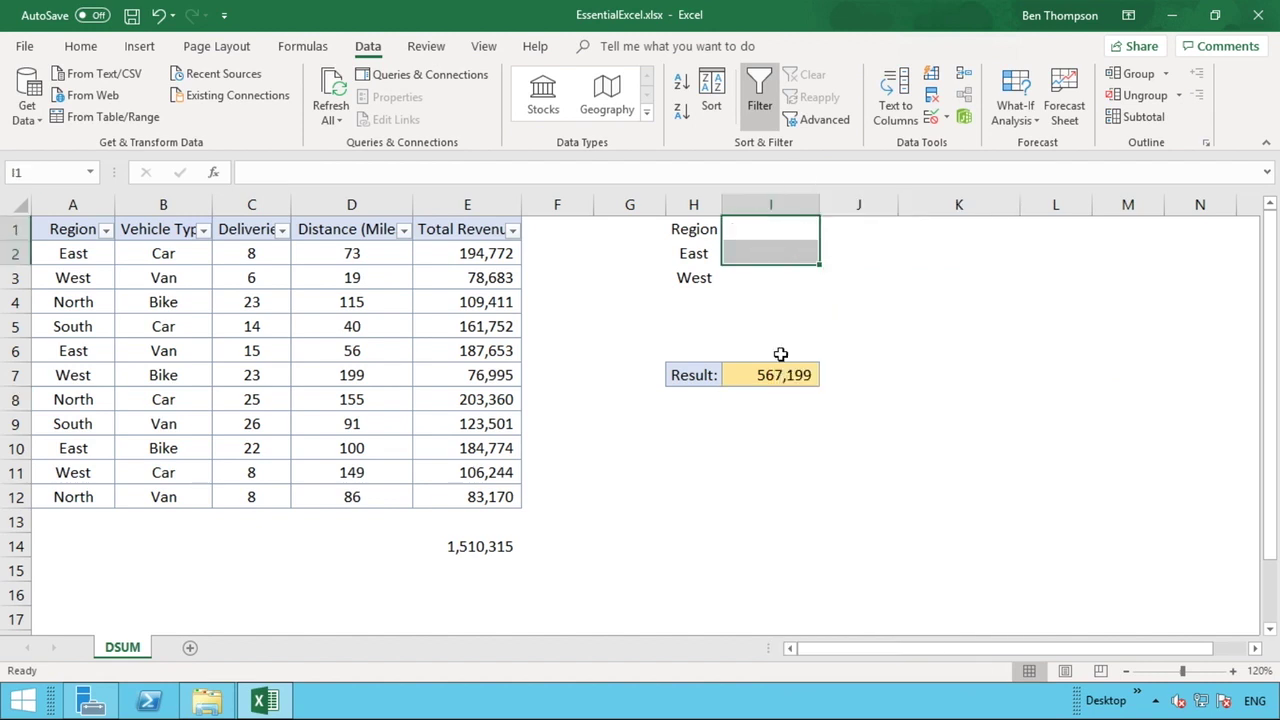
left_click(698, 273)
right_click(698, 273)
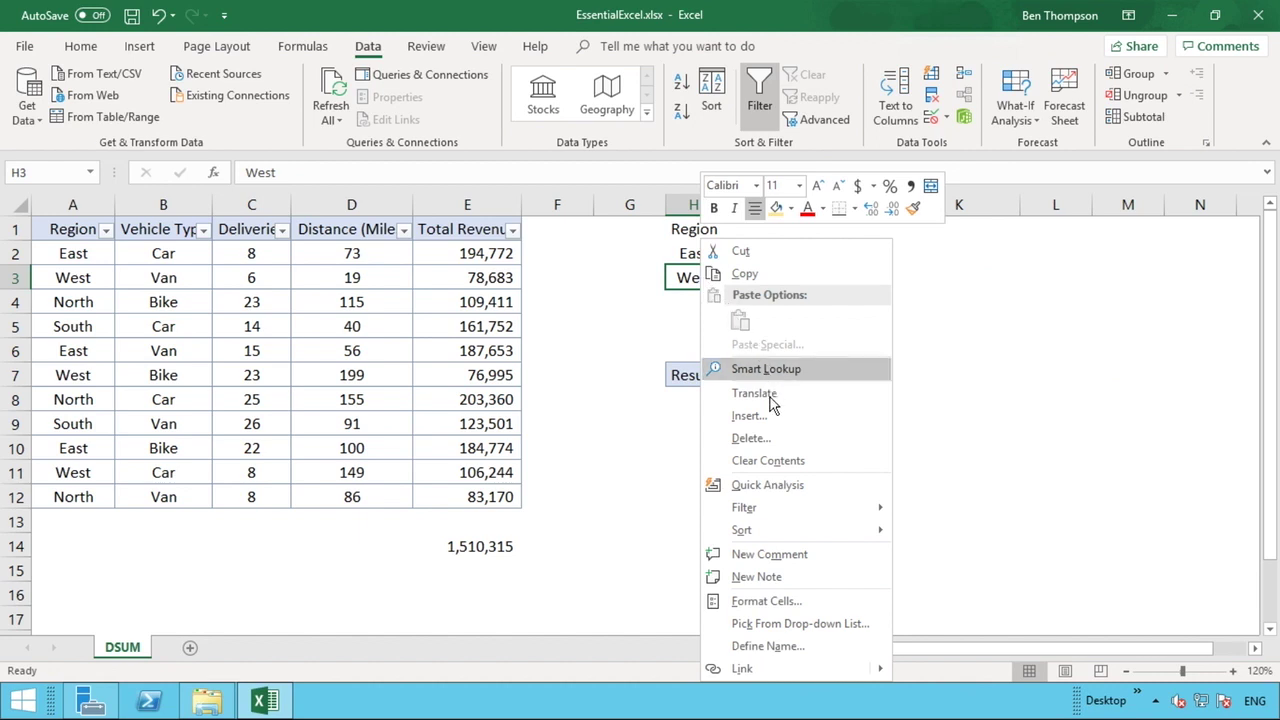
left_click(778, 458)
left_click(744, 309)
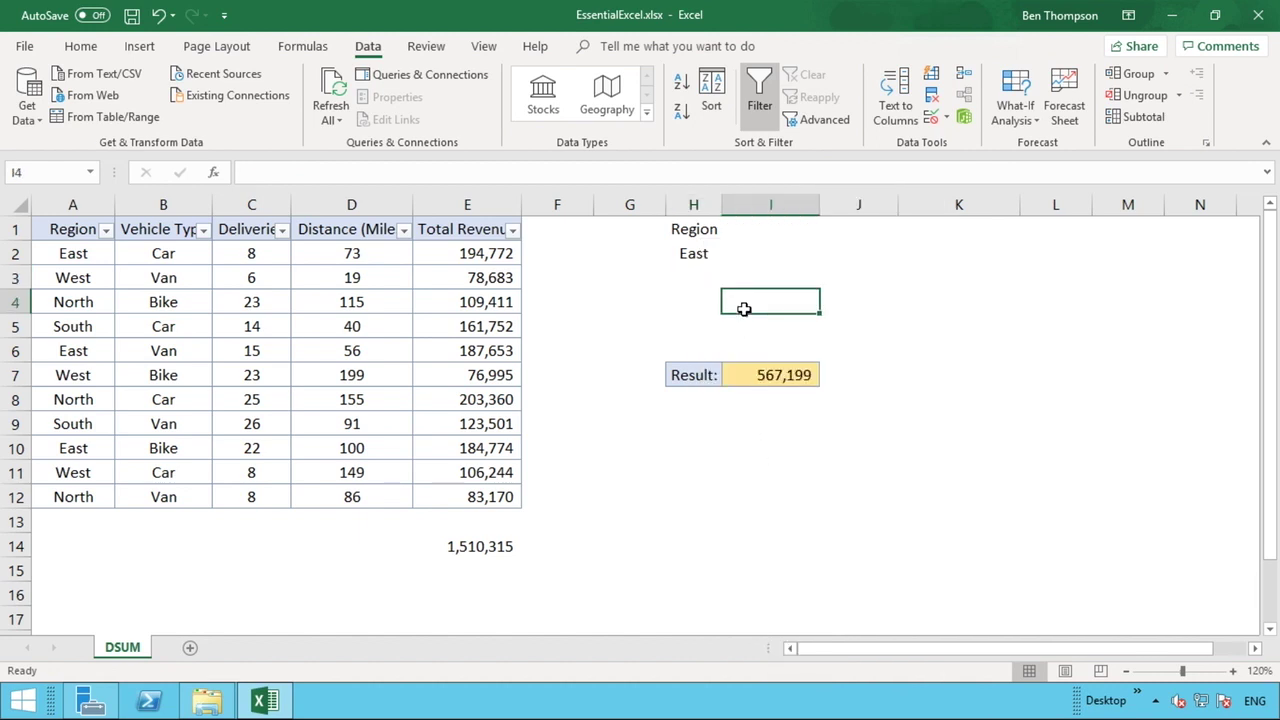
- Check the remaining criteria range and result cell, and clear the East criterion from H2
left_click_drag(703, 233, 705, 255)
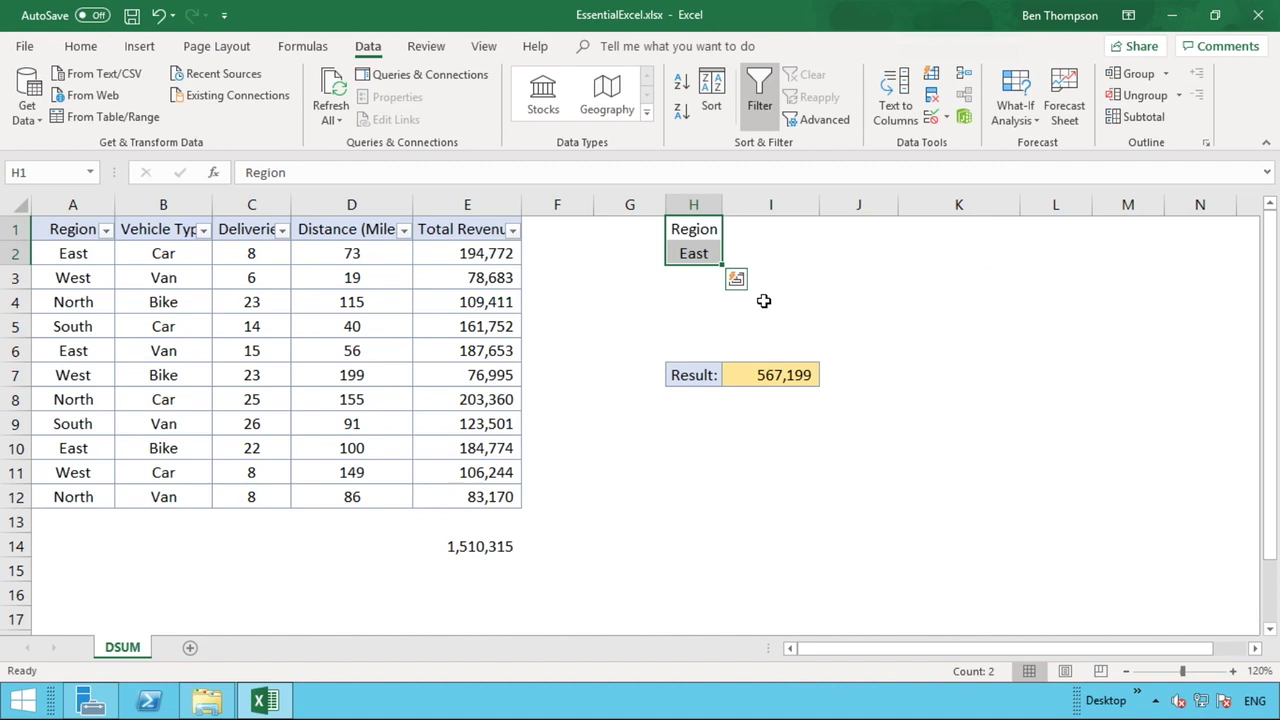
left_click(752, 370)
left_click(704, 260)
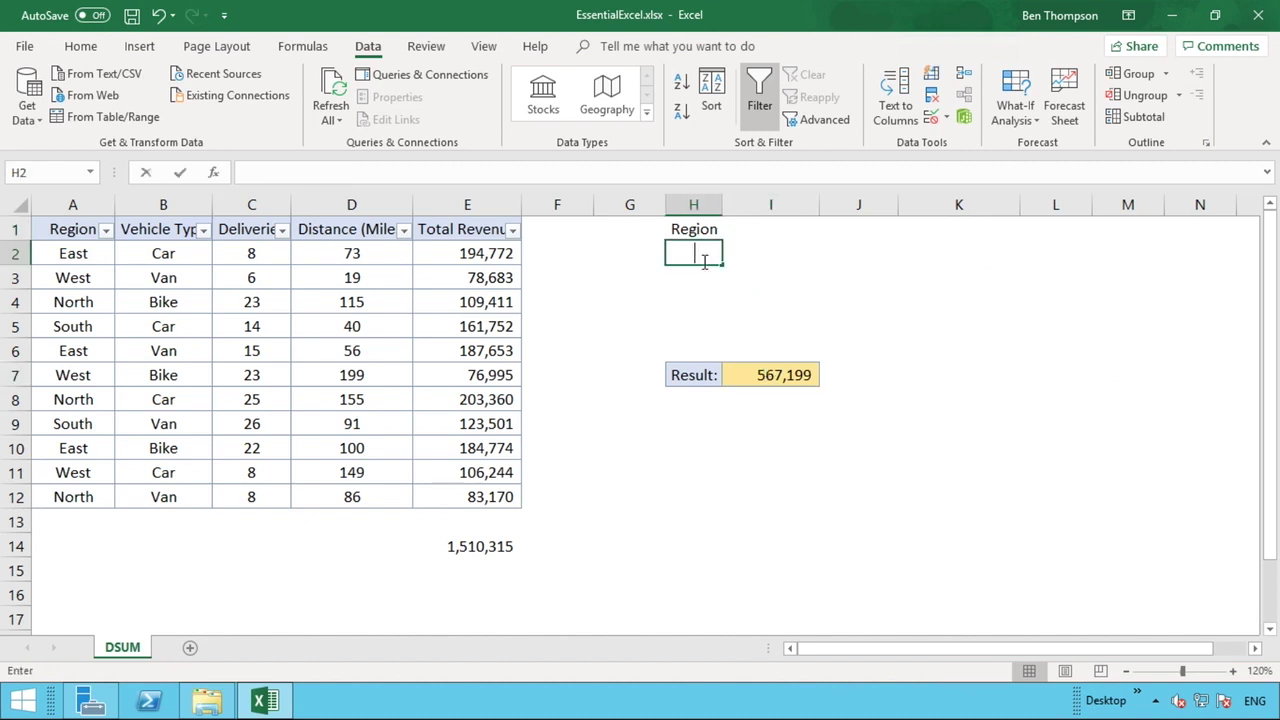
key("BackSpace")
key("Return")
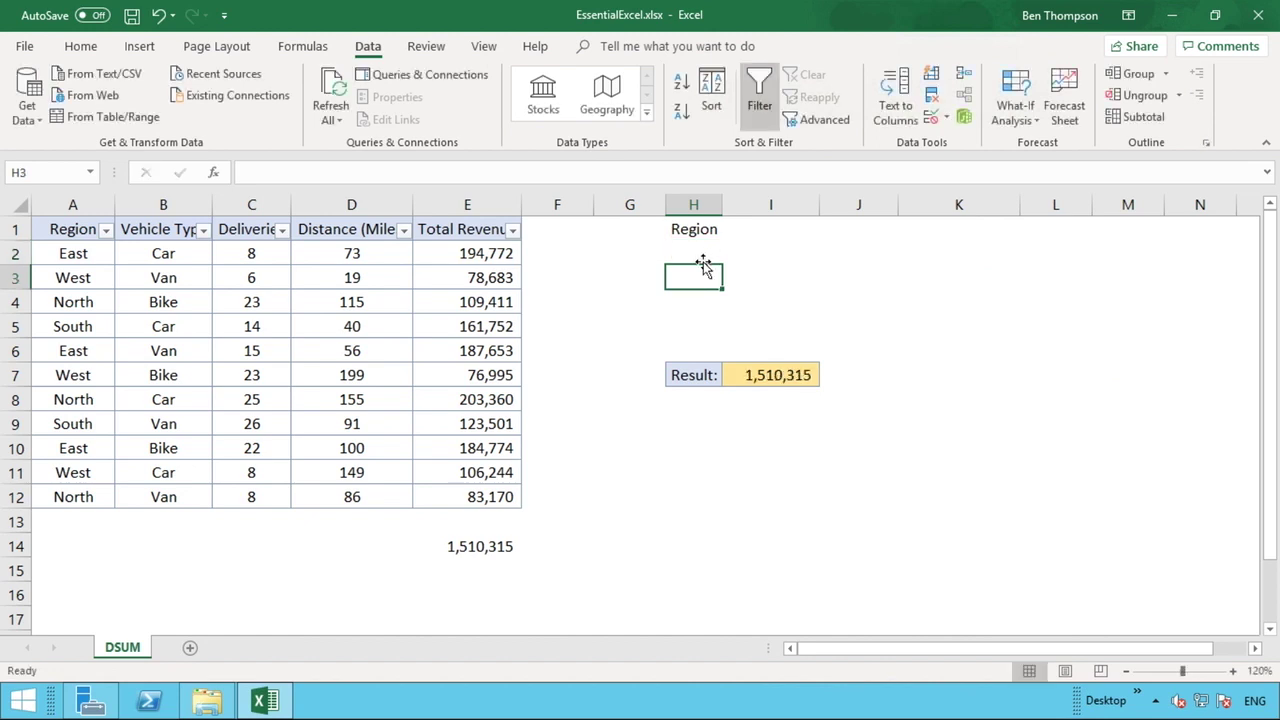
- Enter <>East as the Region criterion in H2 and check the DSUM formula in I7 and the criterion cell
left_click(698, 247)
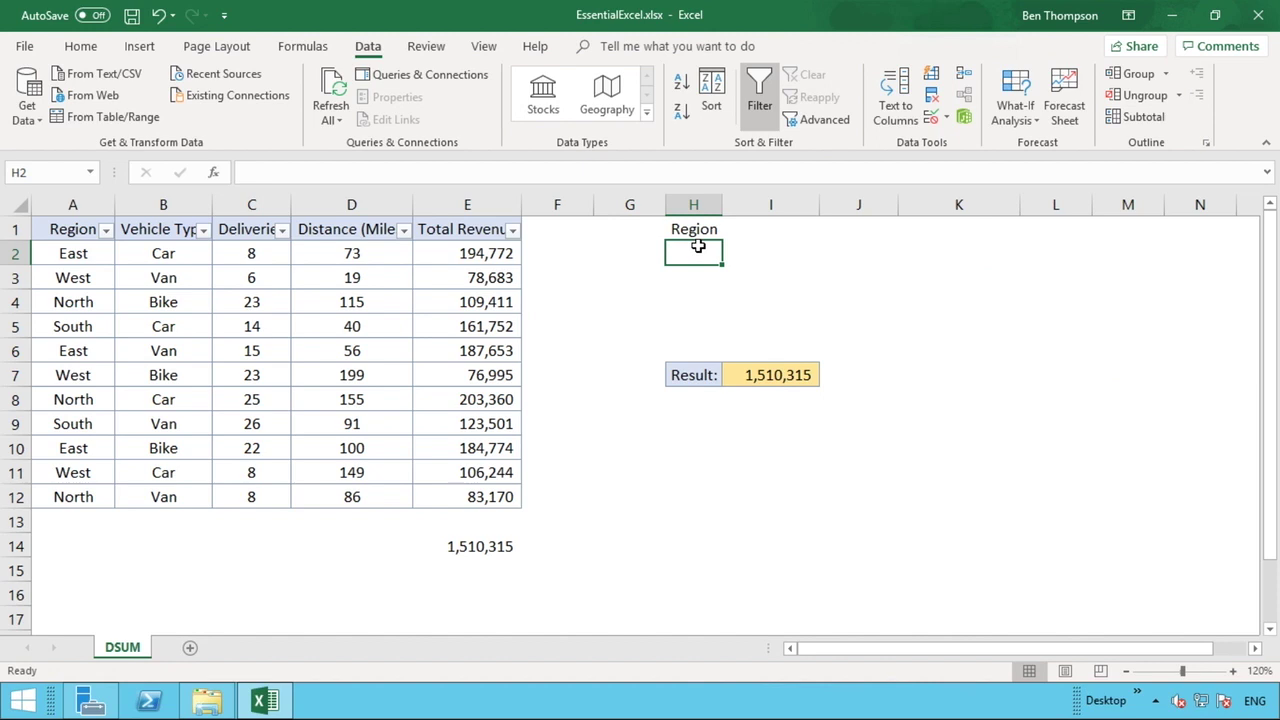
type("<")
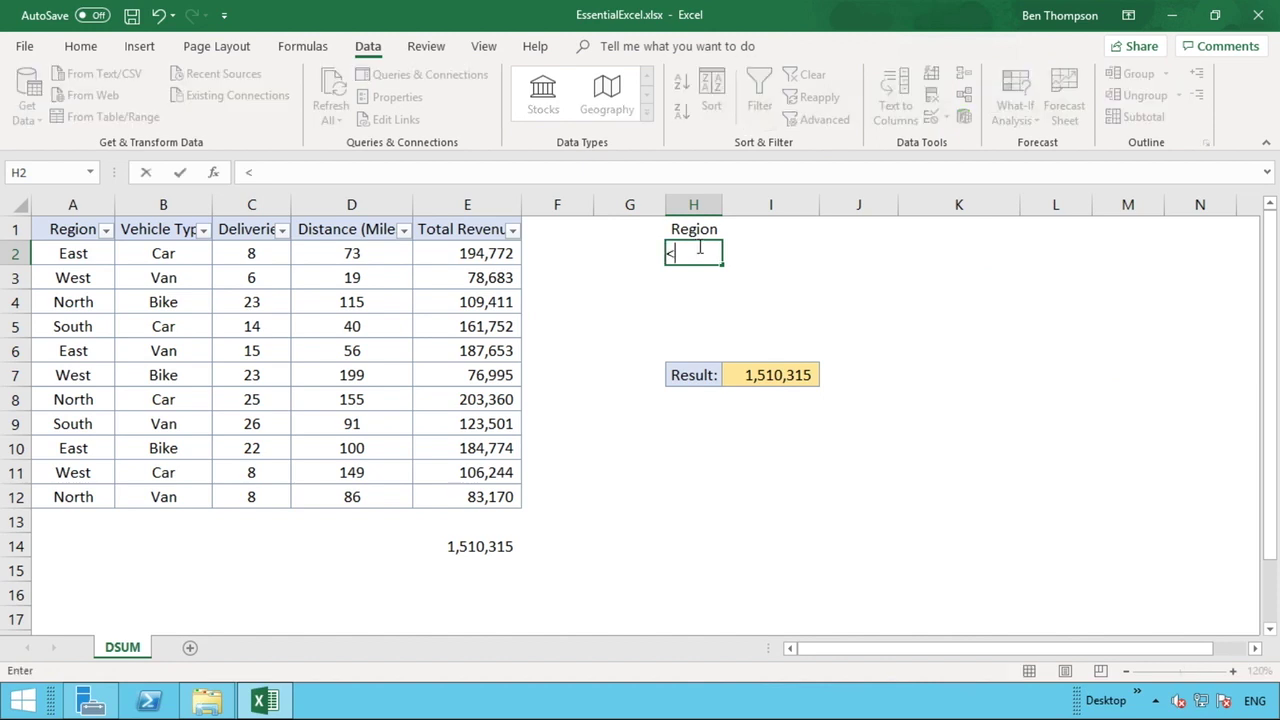
type(">East")
key("Return")
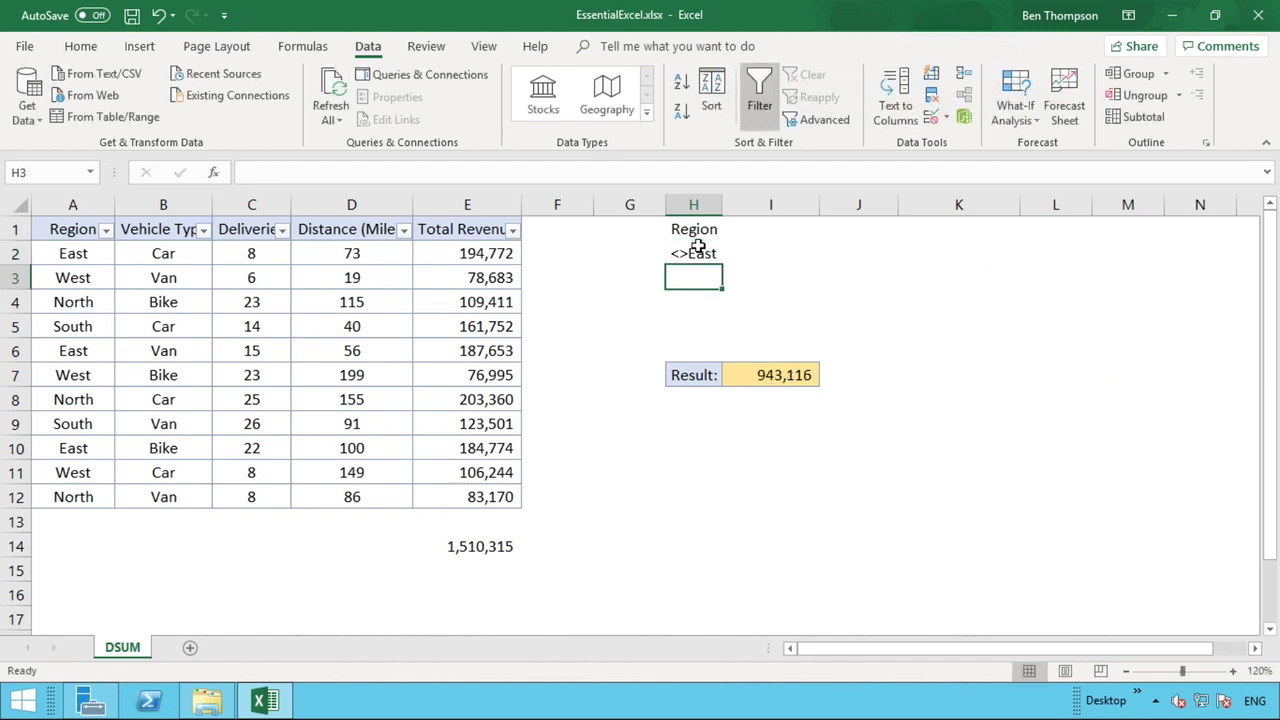
left_click(790, 377)
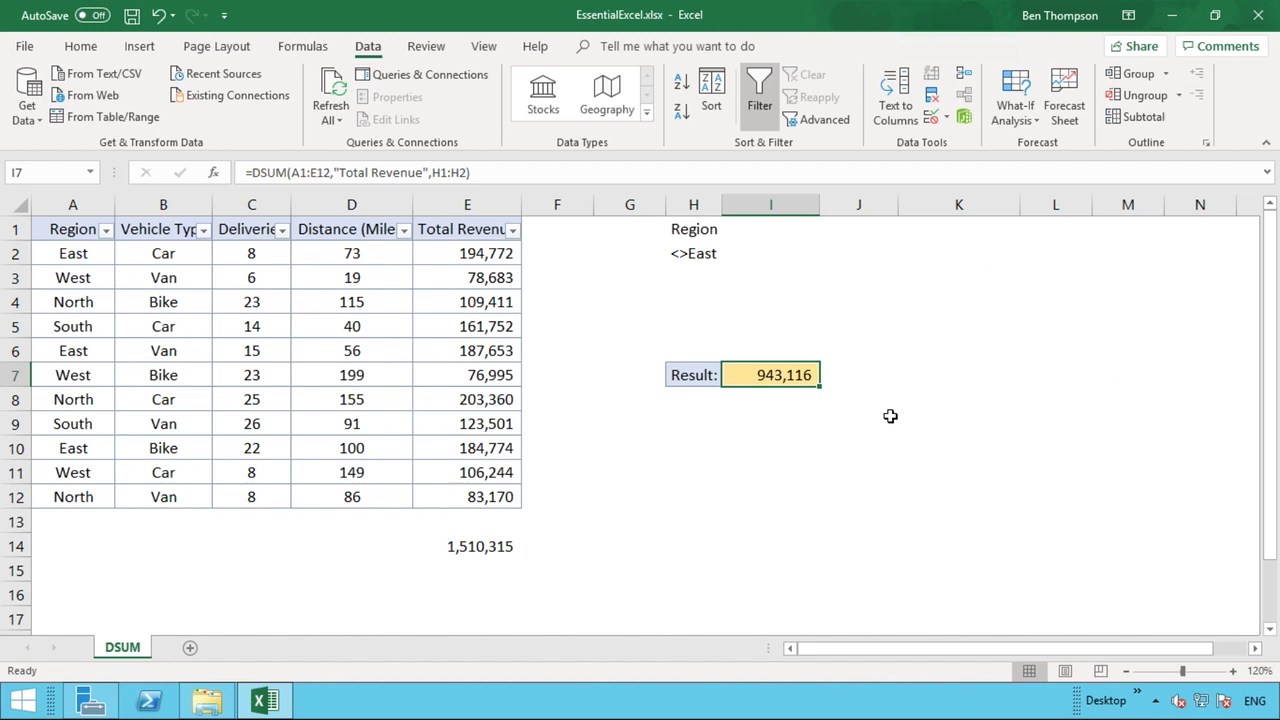
left_click(696, 253)
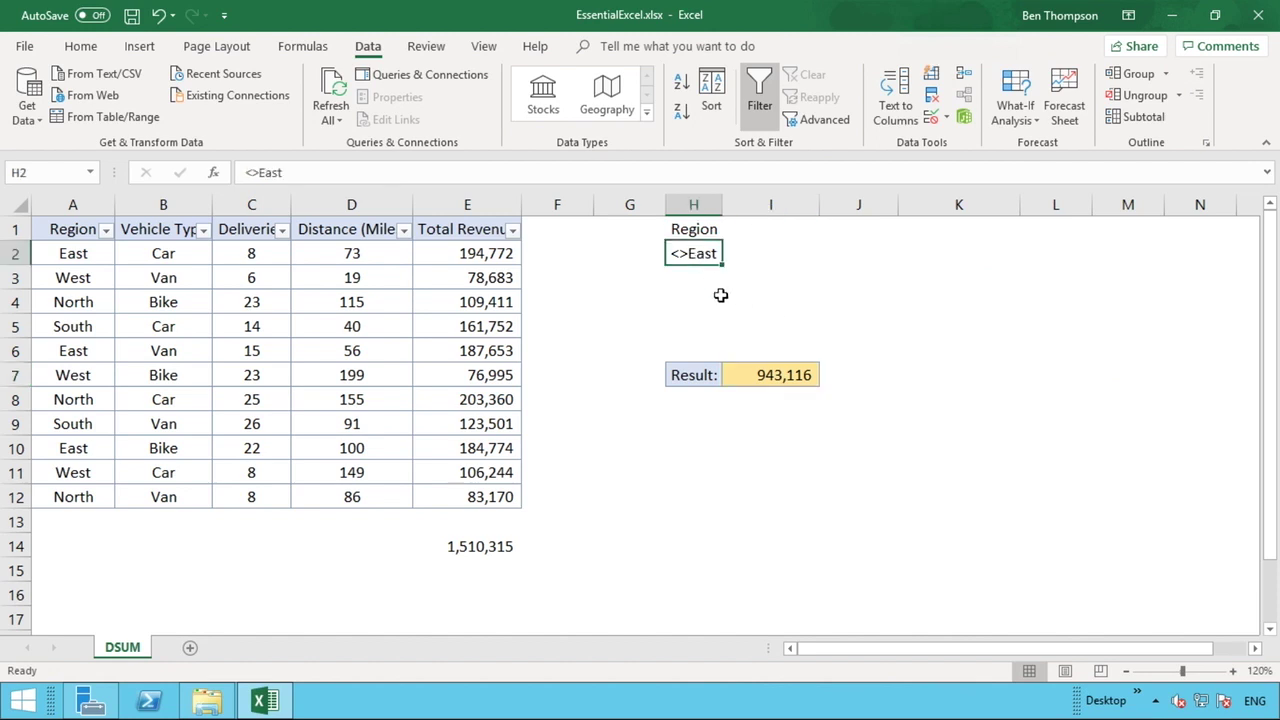